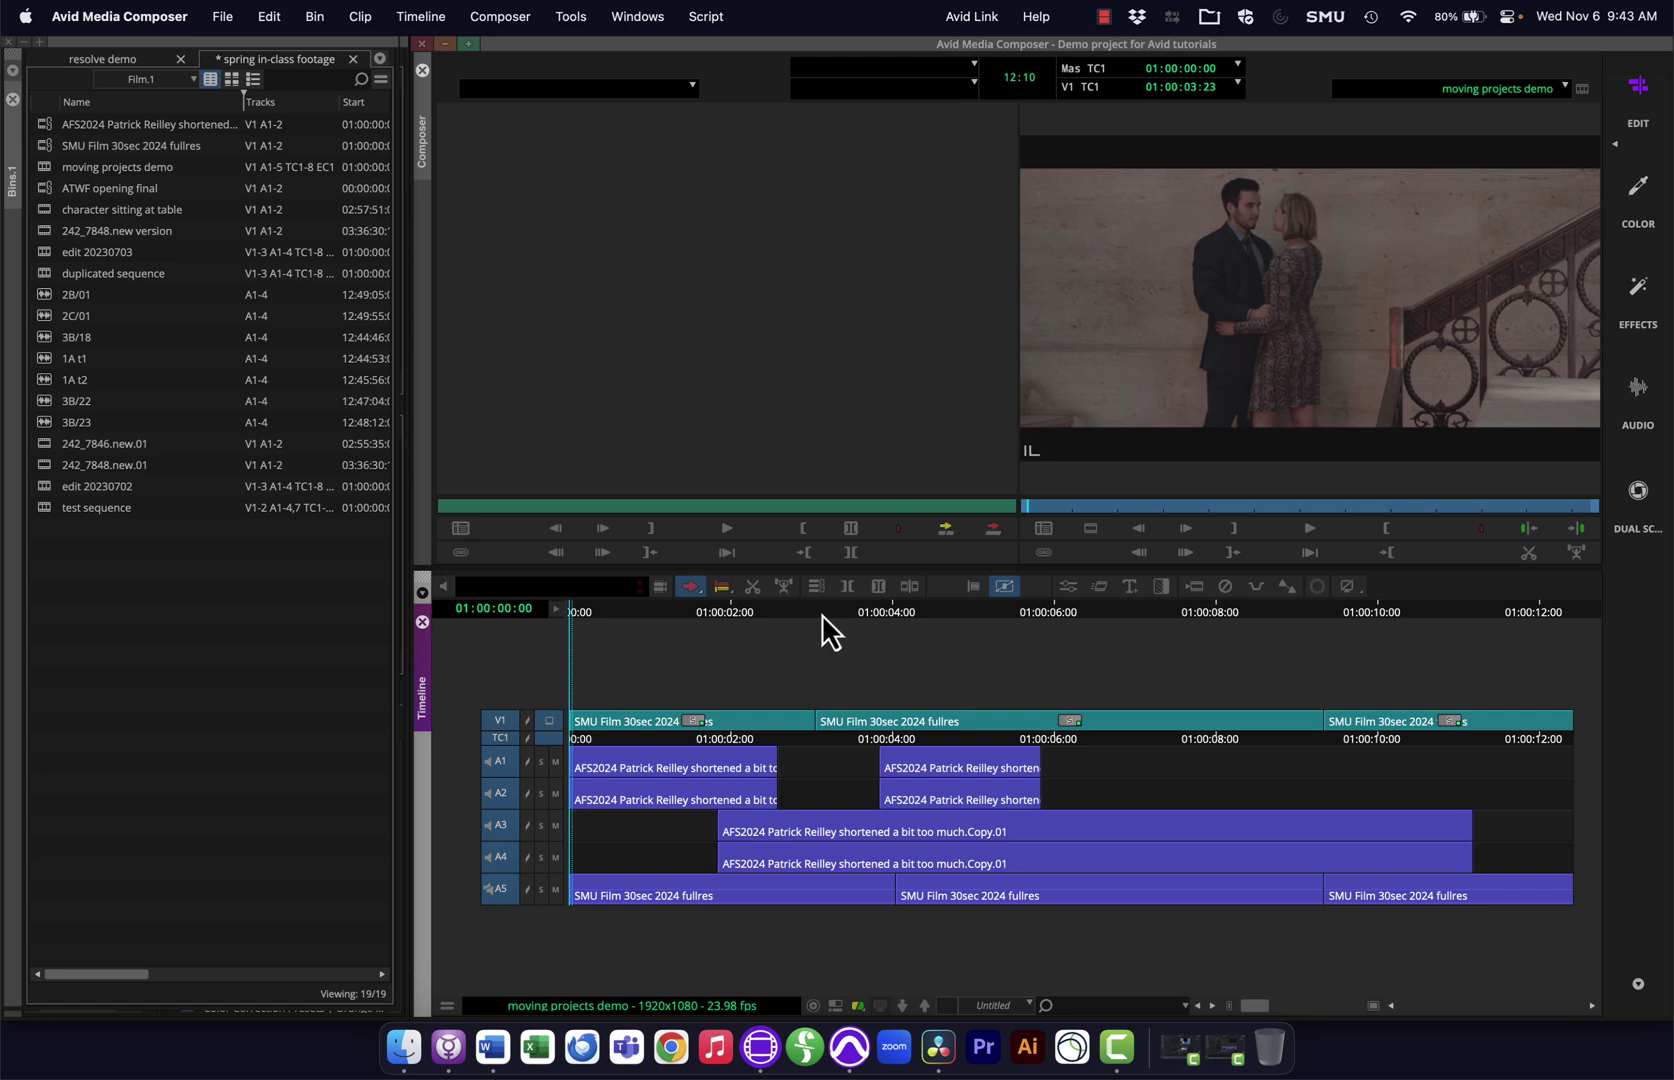
# - Scrub through the moving projects demo sequence, then jump to its start and its end
pyautogui.moveTo(858, 612); pyautogui.dragTo(1252, 621)
pyautogui.press('Home')
pyautogui.press('End')
# - Mark the whole sequence and start an AAF export with Split Tracks to Mono enabled
pyautogui.press('o')
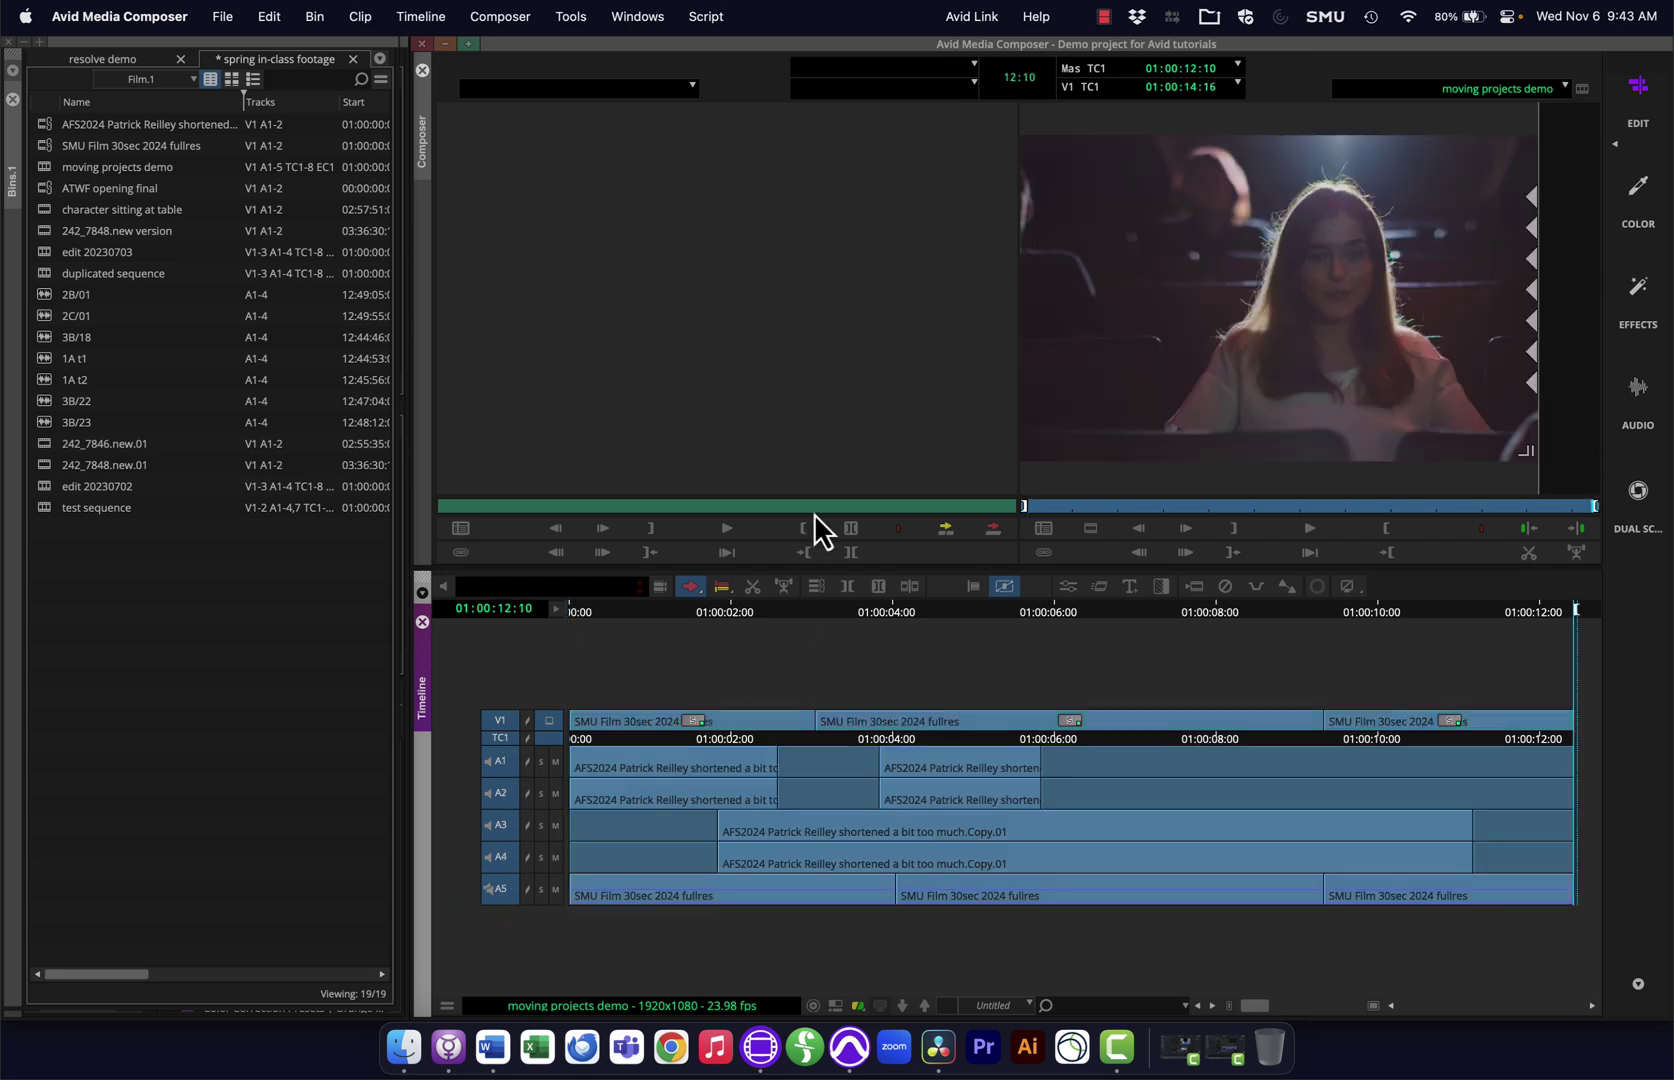
pyautogui.click(222, 16)
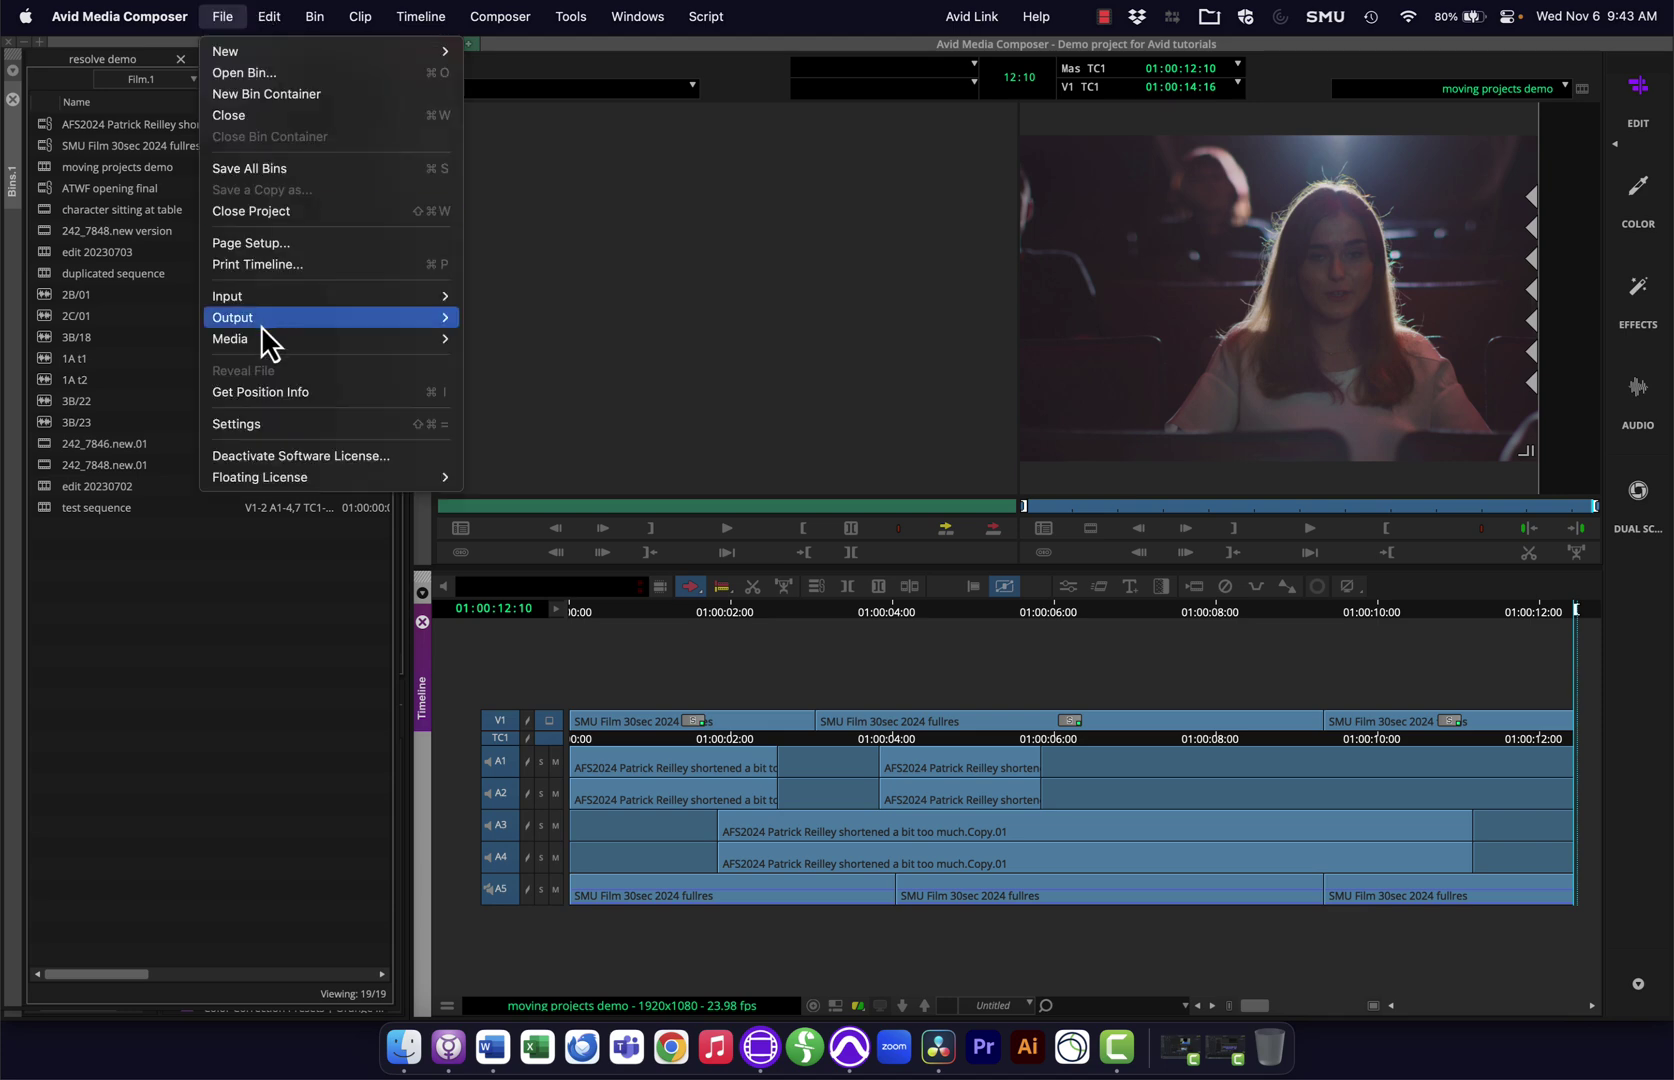
pyautogui.moveTo(262, 320)
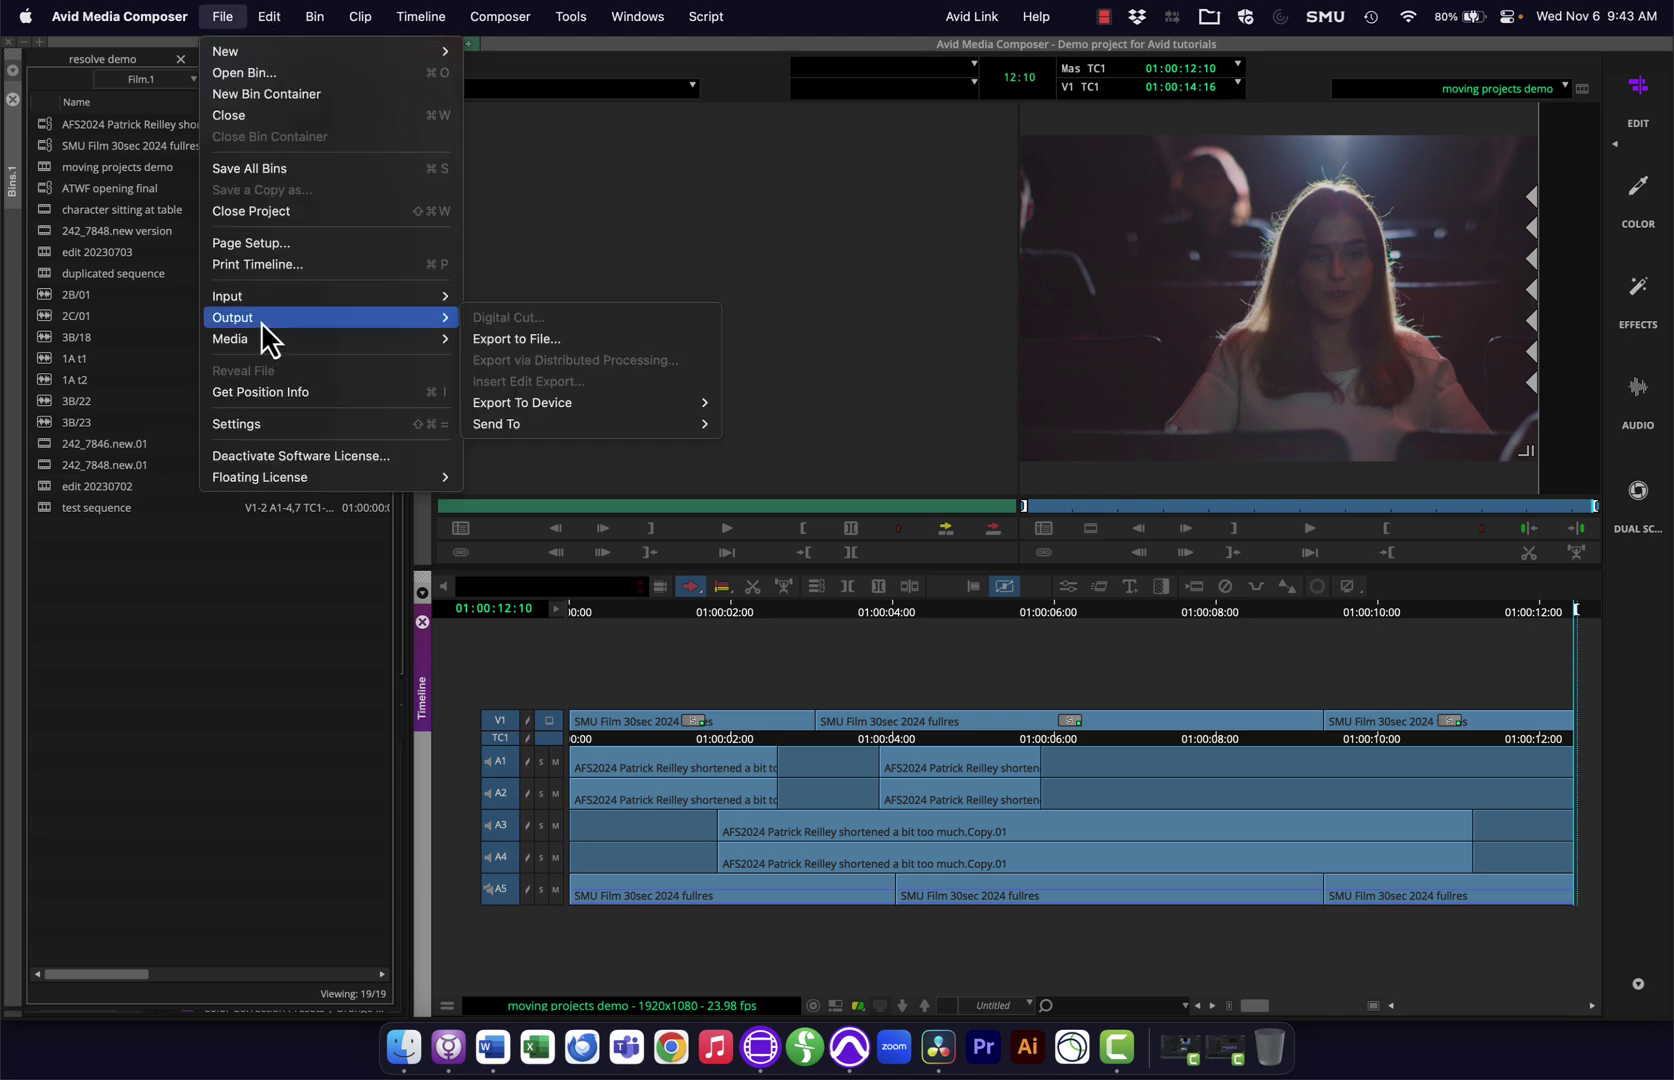
pyautogui.click(527, 337)
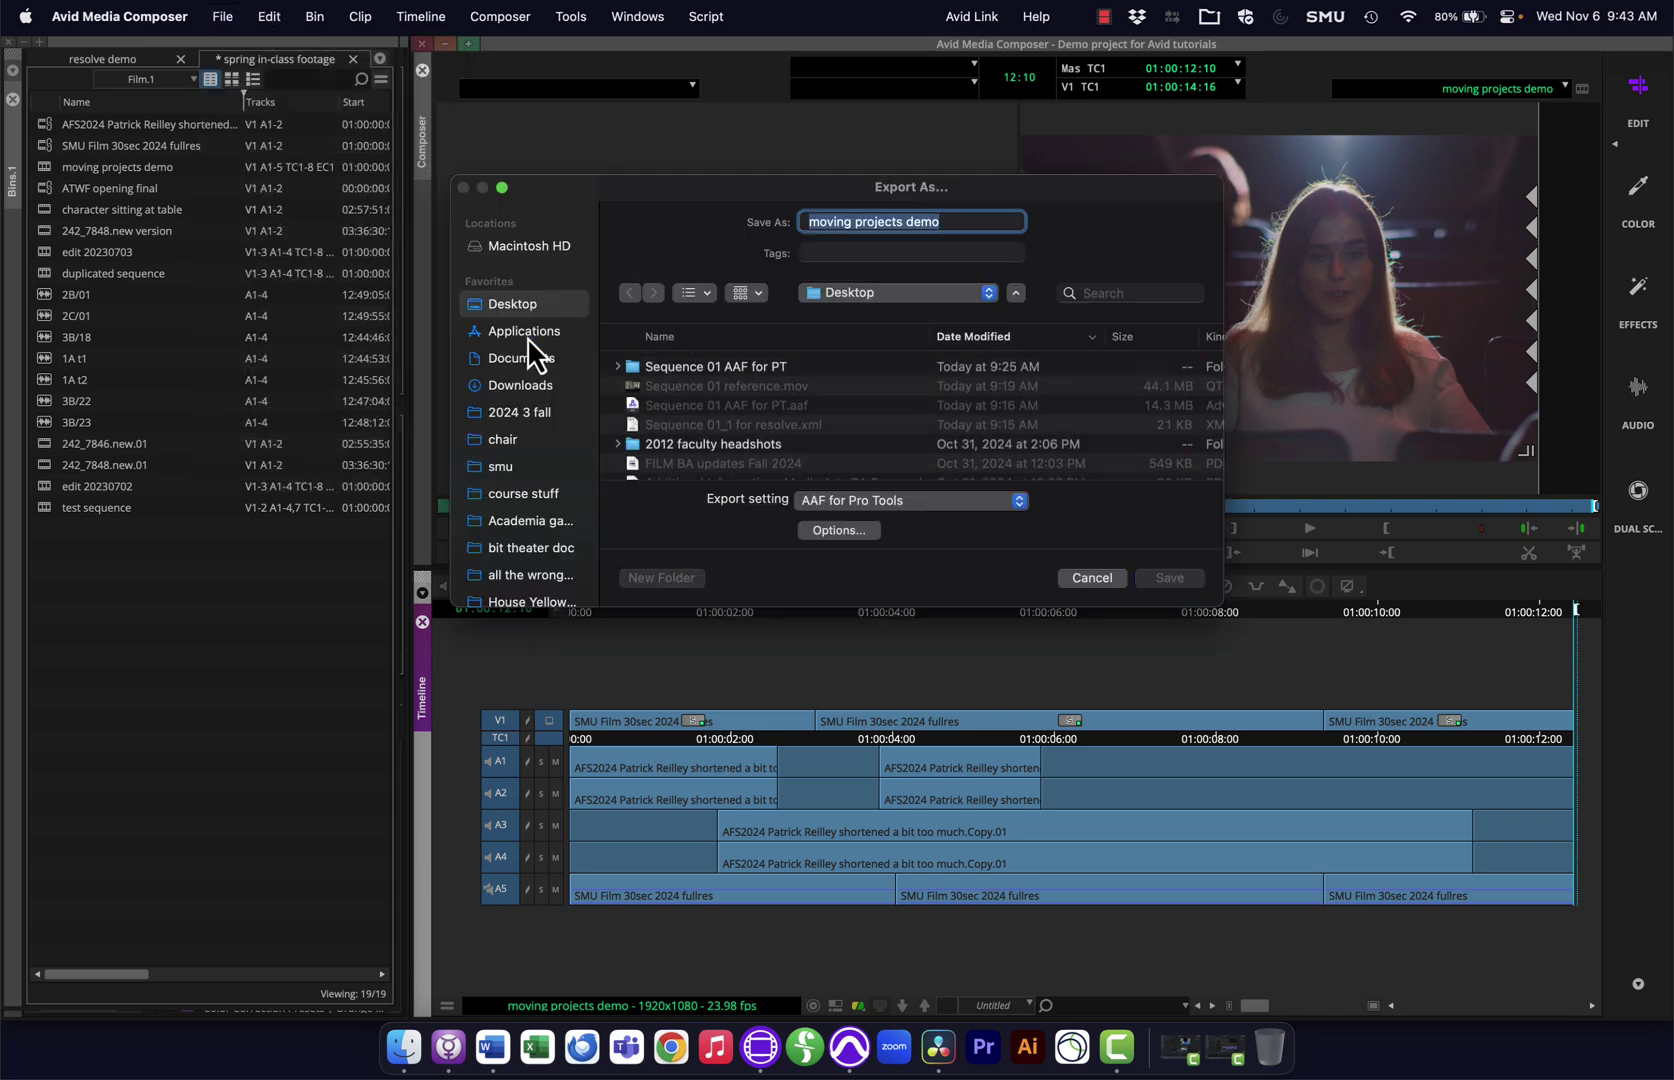
pyautogui.click(840, 530)
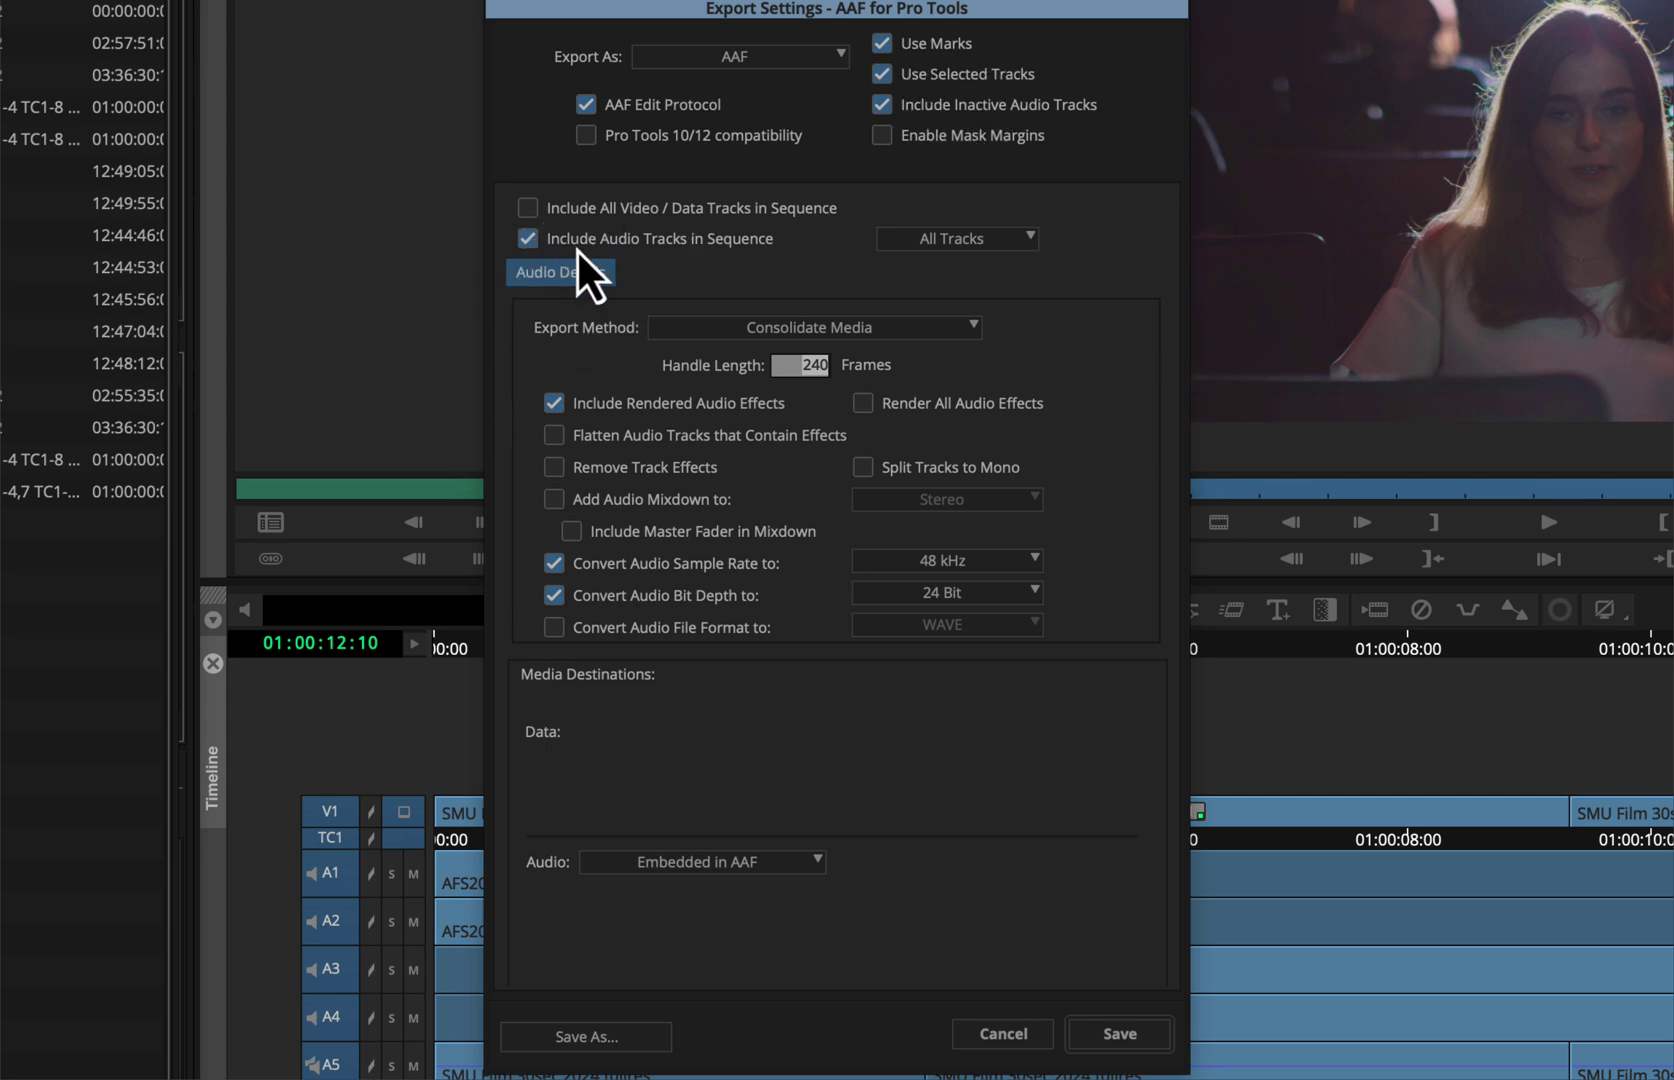
pyautogui.click(864, 469)
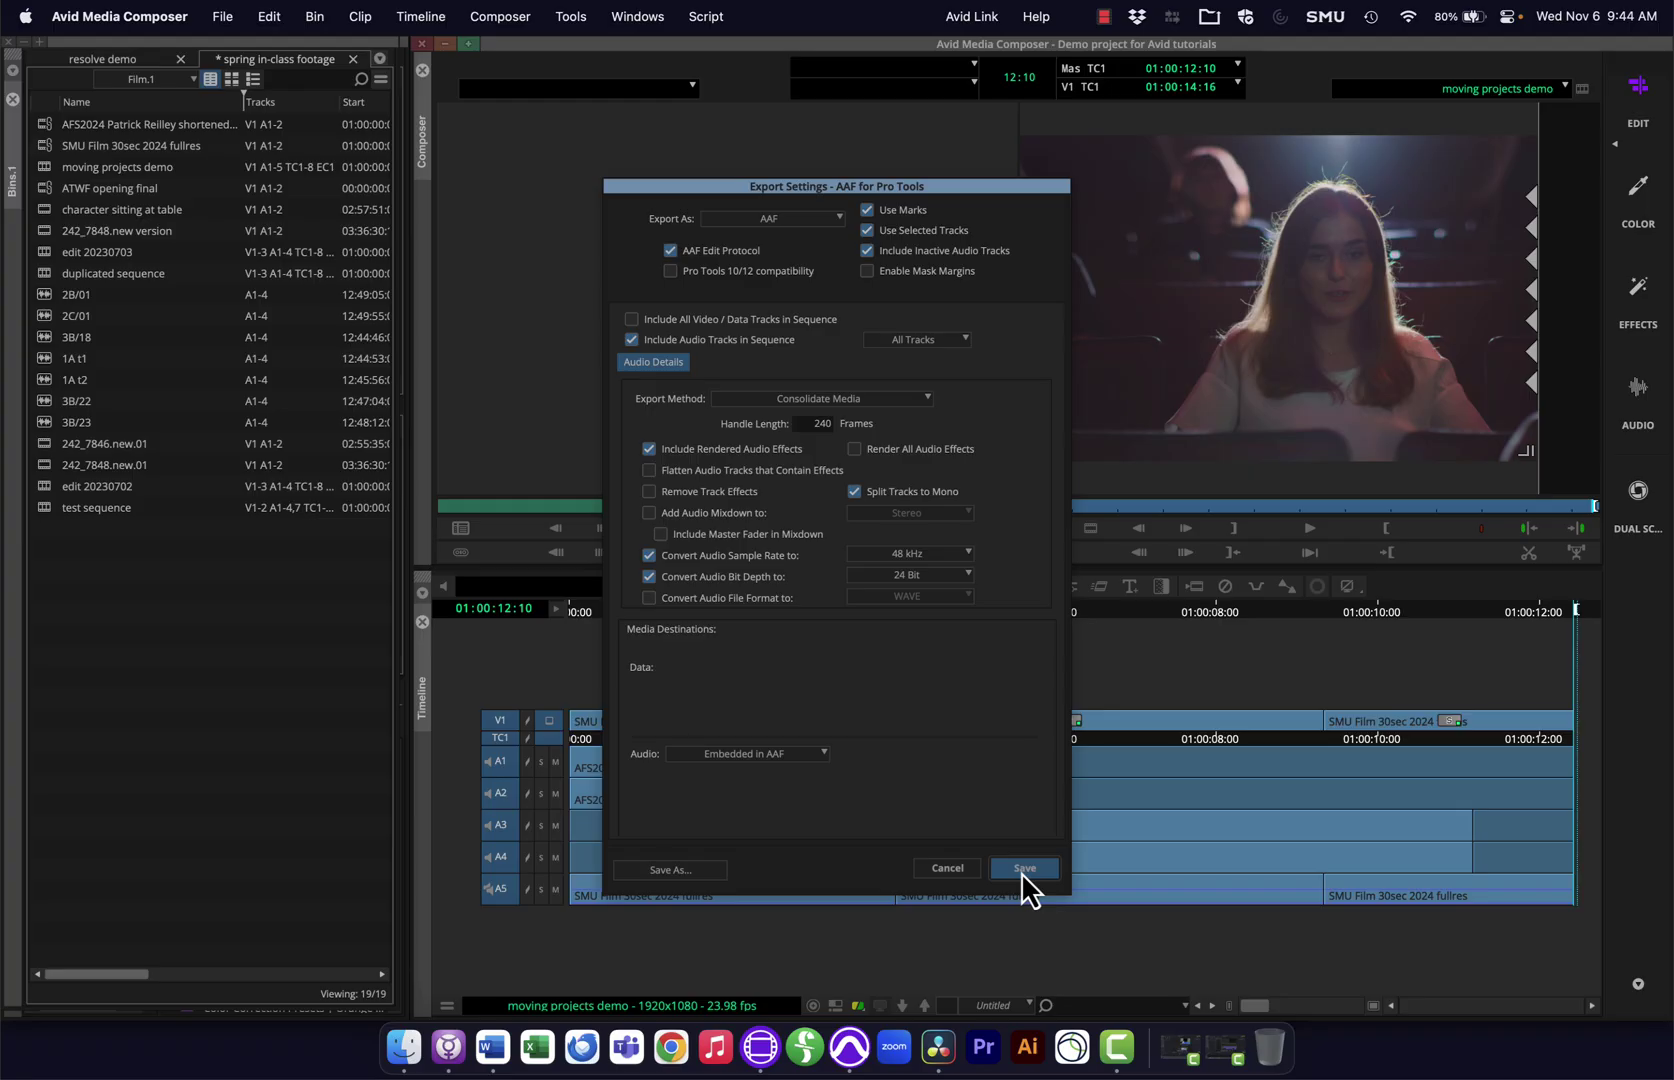
# - Save the AAF export as 'moving projects demo for Pro Tools'
pyautogui.click(1118, 1036)
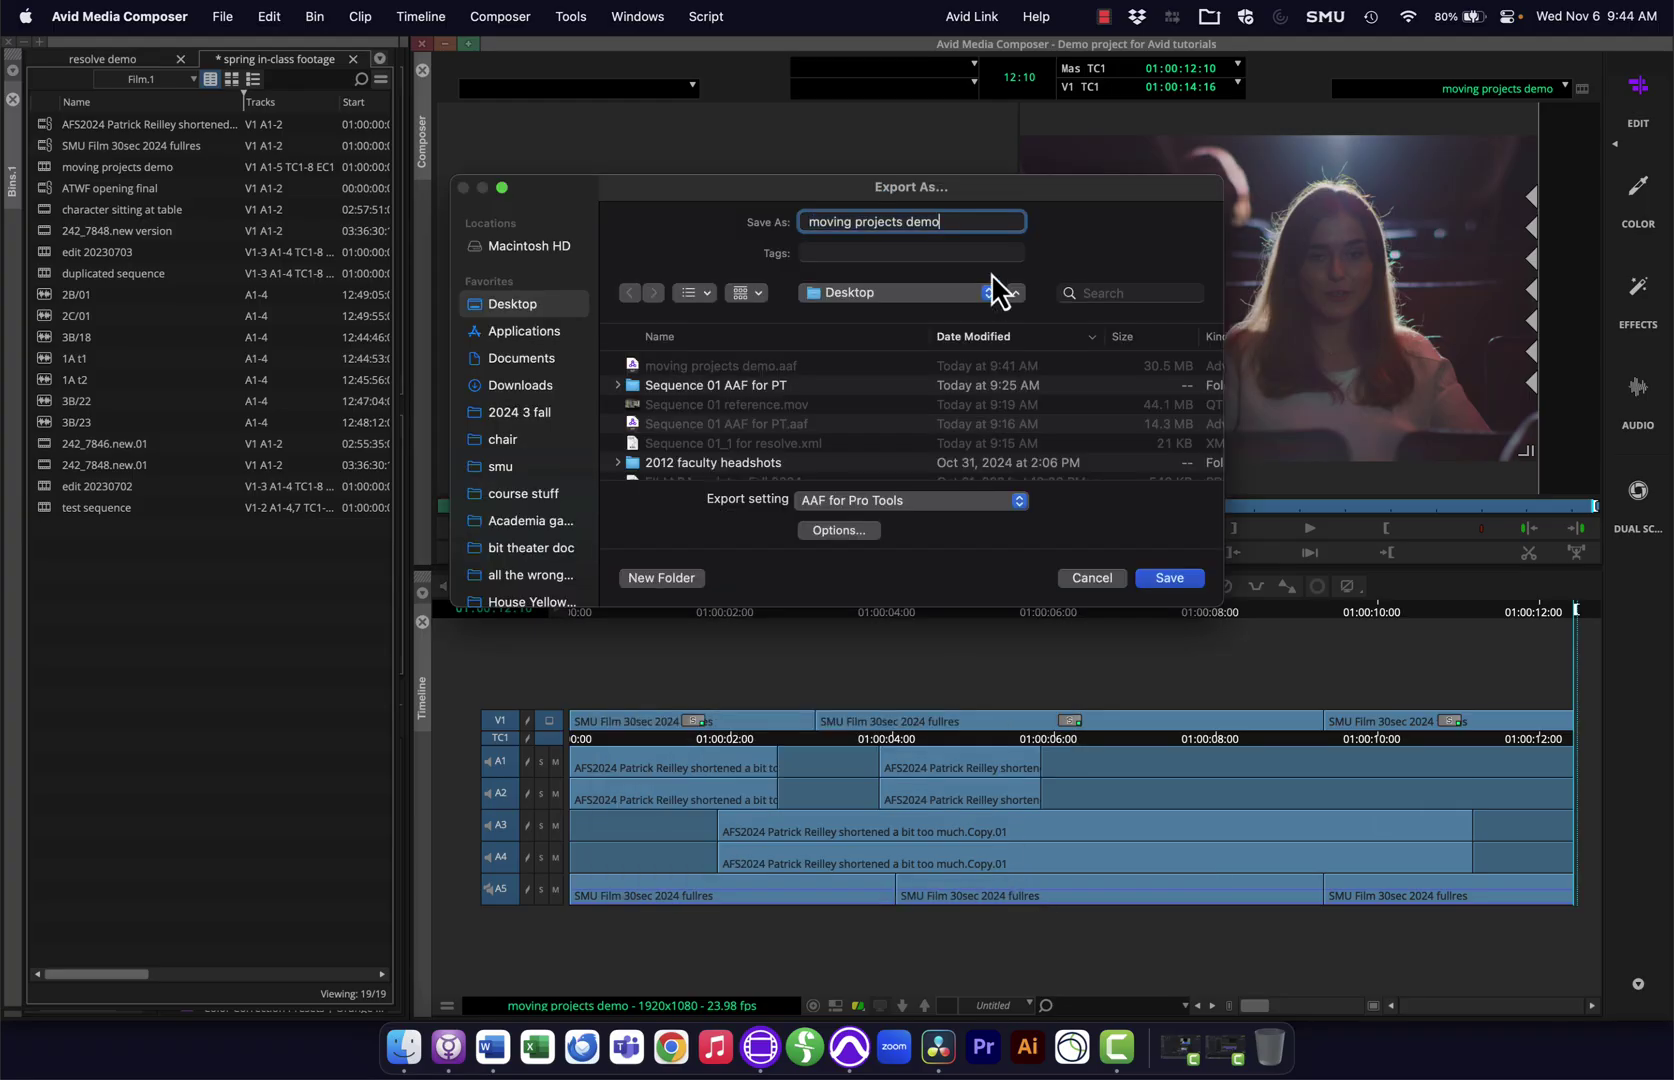
pyautogui.write('for Pro Tools')
pyautogui.press('Return')
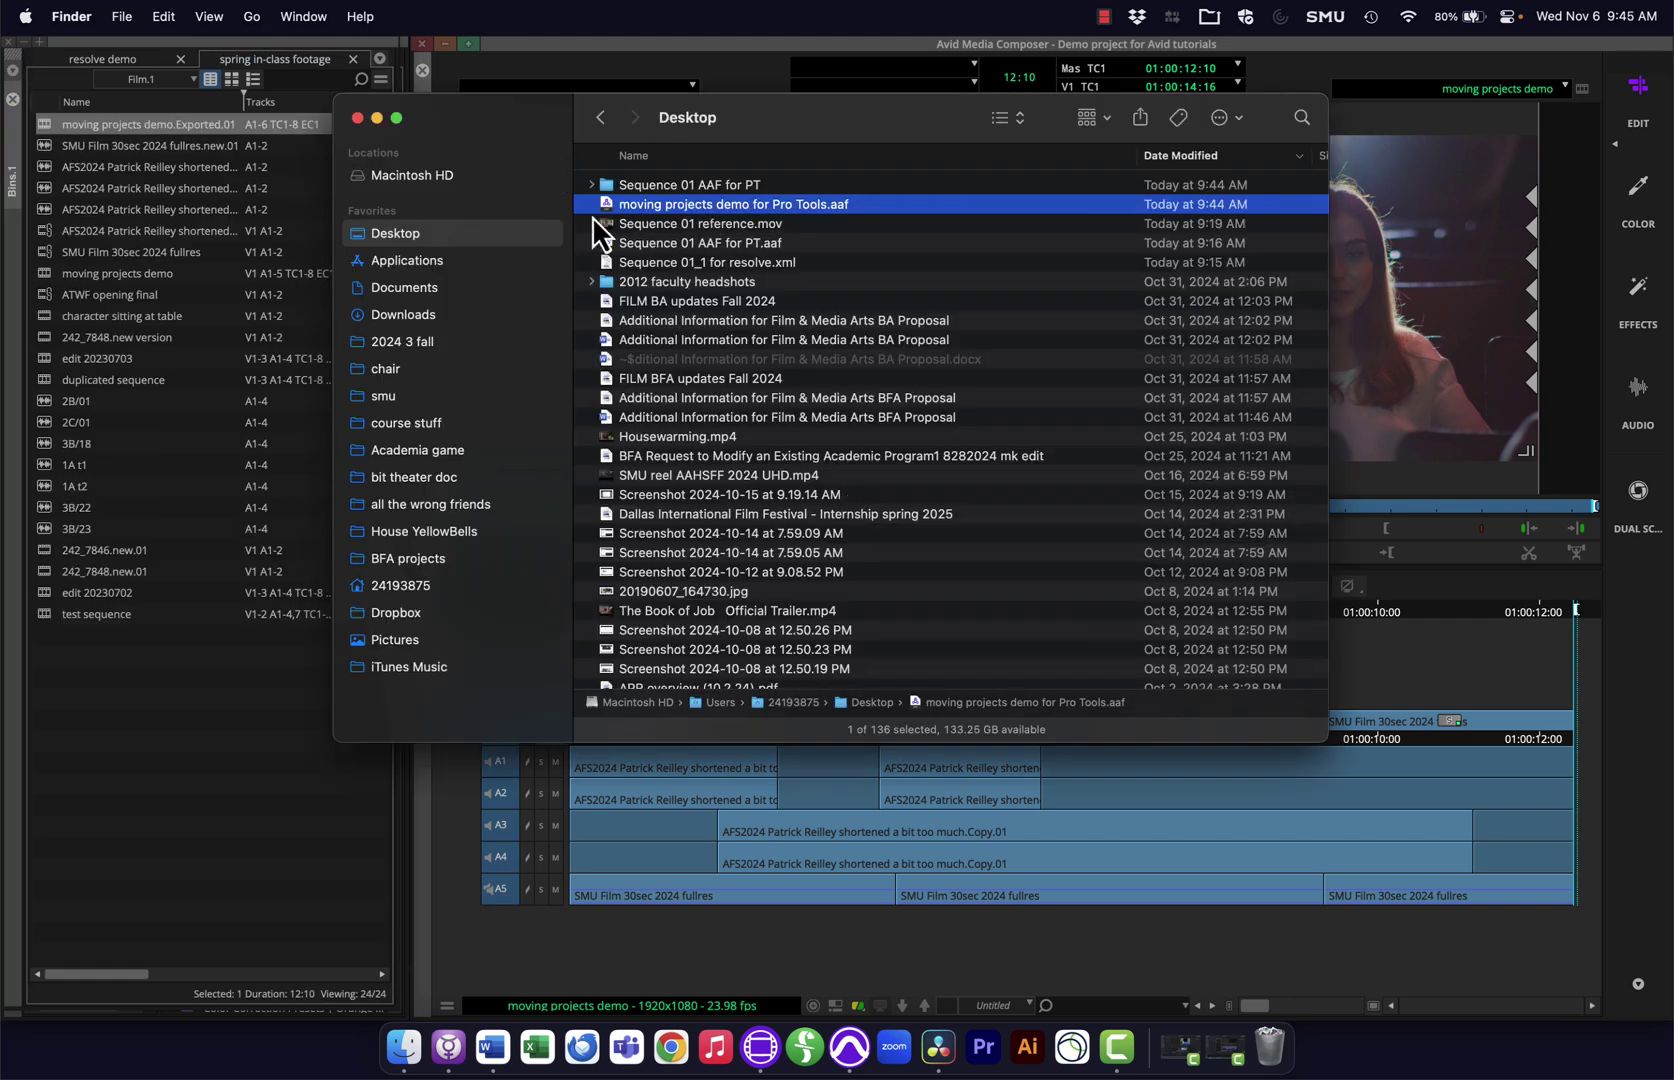
# - Bring the Avid Media Composer window back in front of Finder
pyautogui.click(52, 132)
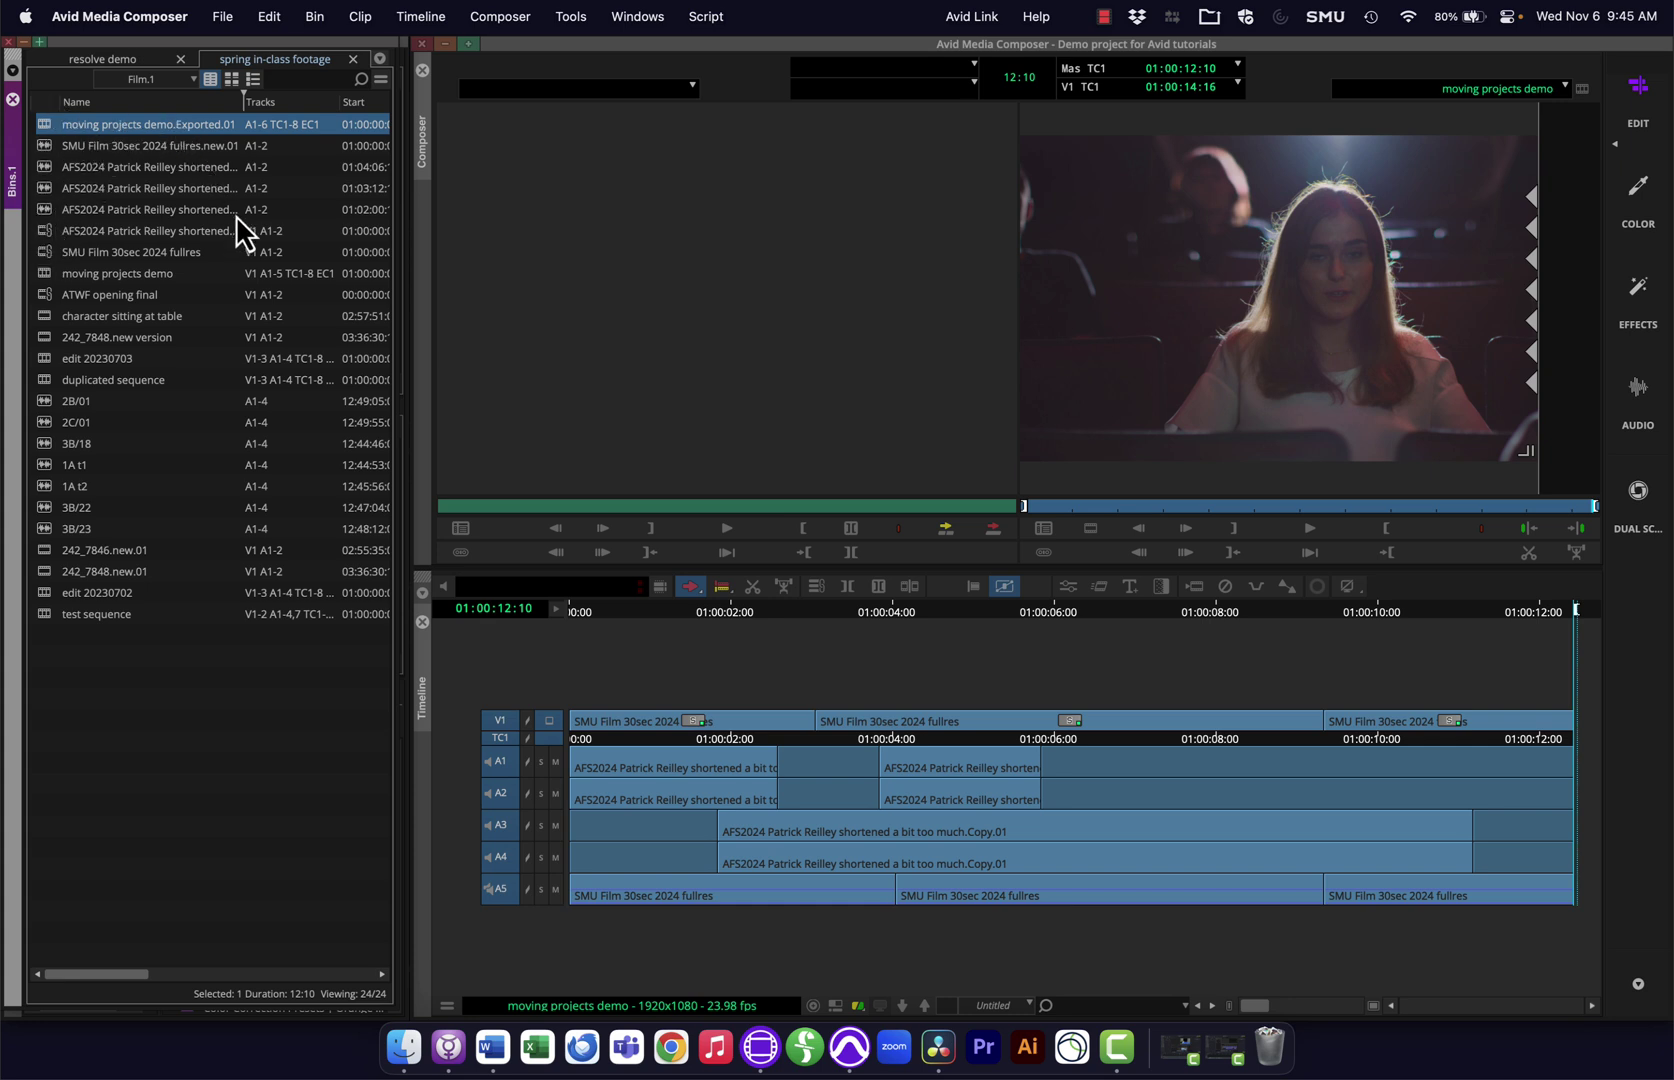
# - Set up a second AAF export with all video/data tracks, no audio, linking to existing media
pyautogui.click(730, 694)
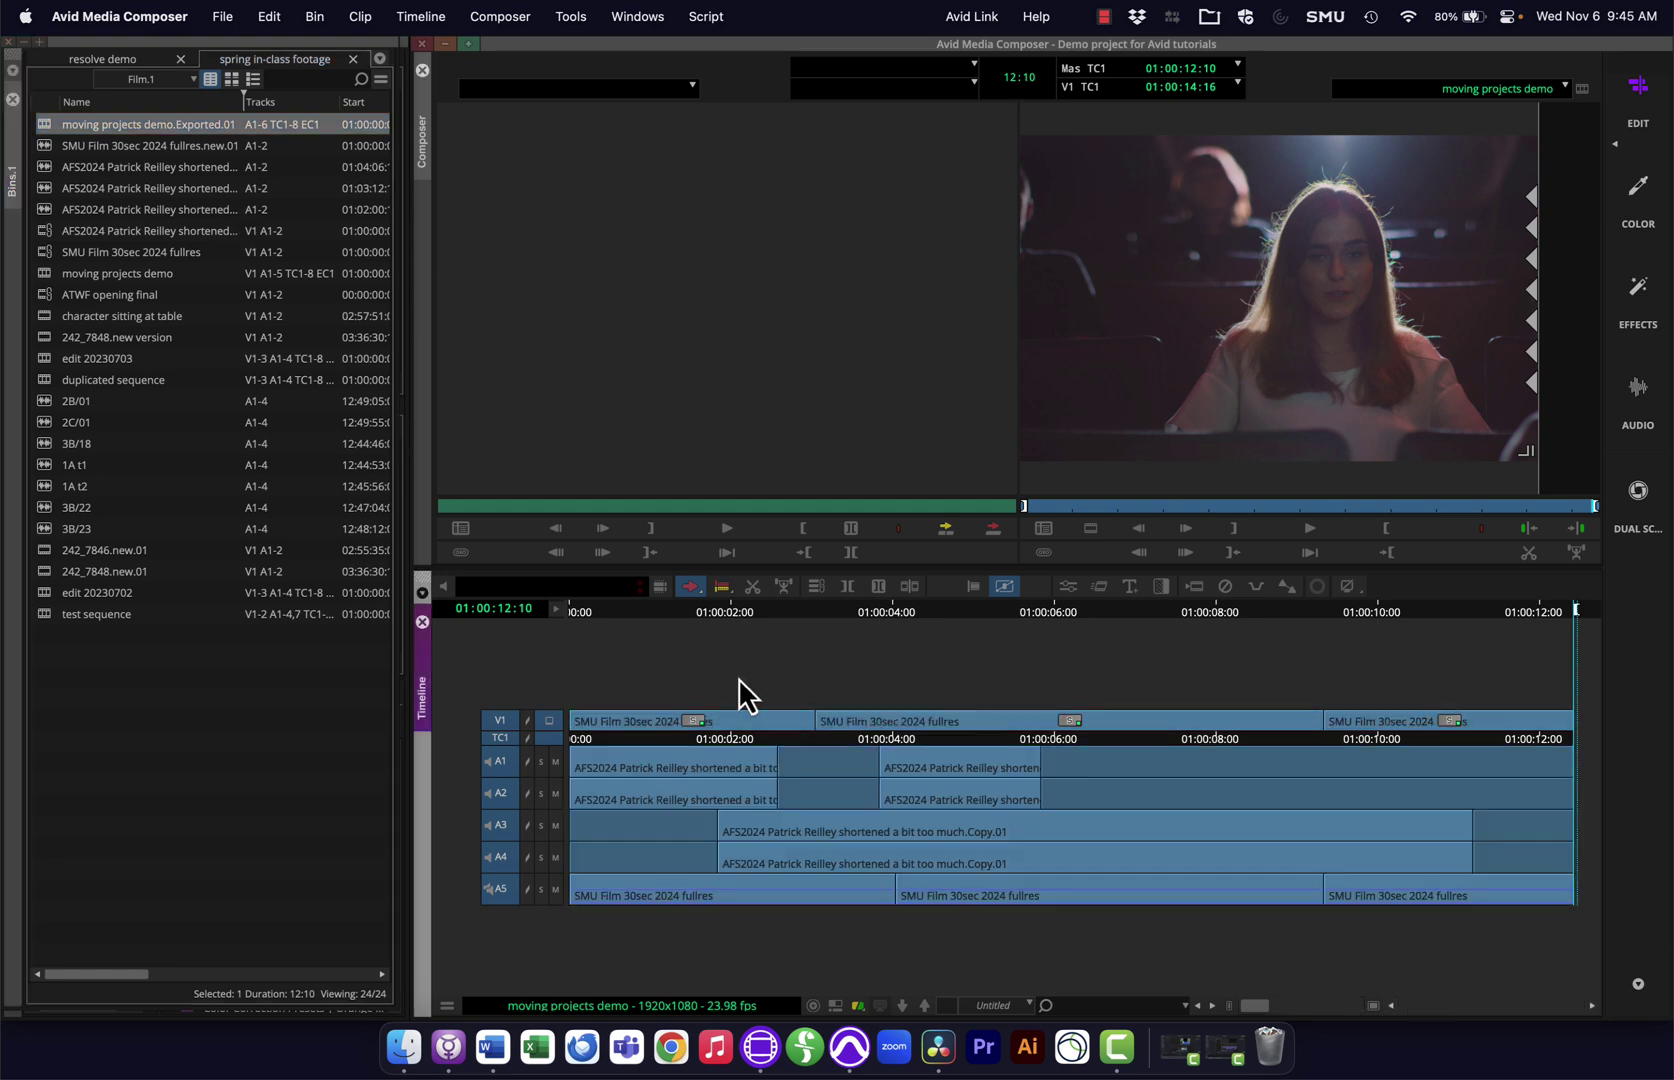
pyautogui.click(222, 17)
pyautogui.moveTo(234, 320)
pyautogui.click(515, 339)
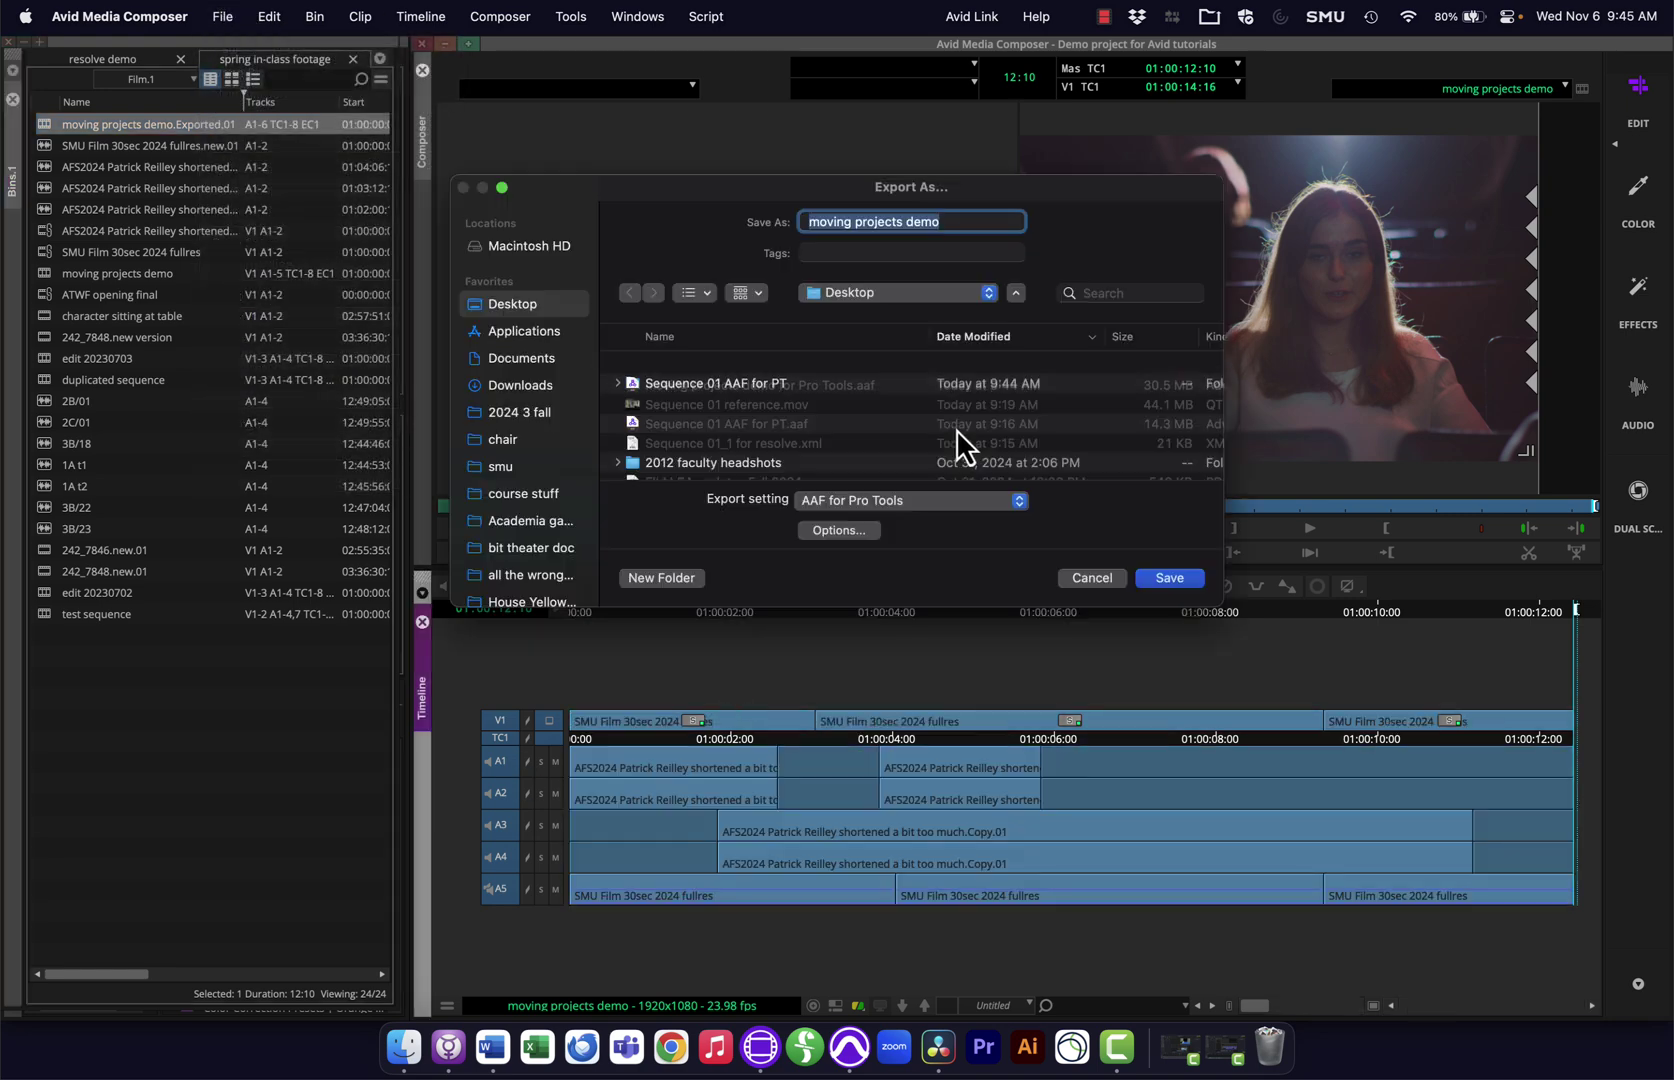
pyautogui.click(844, 531)
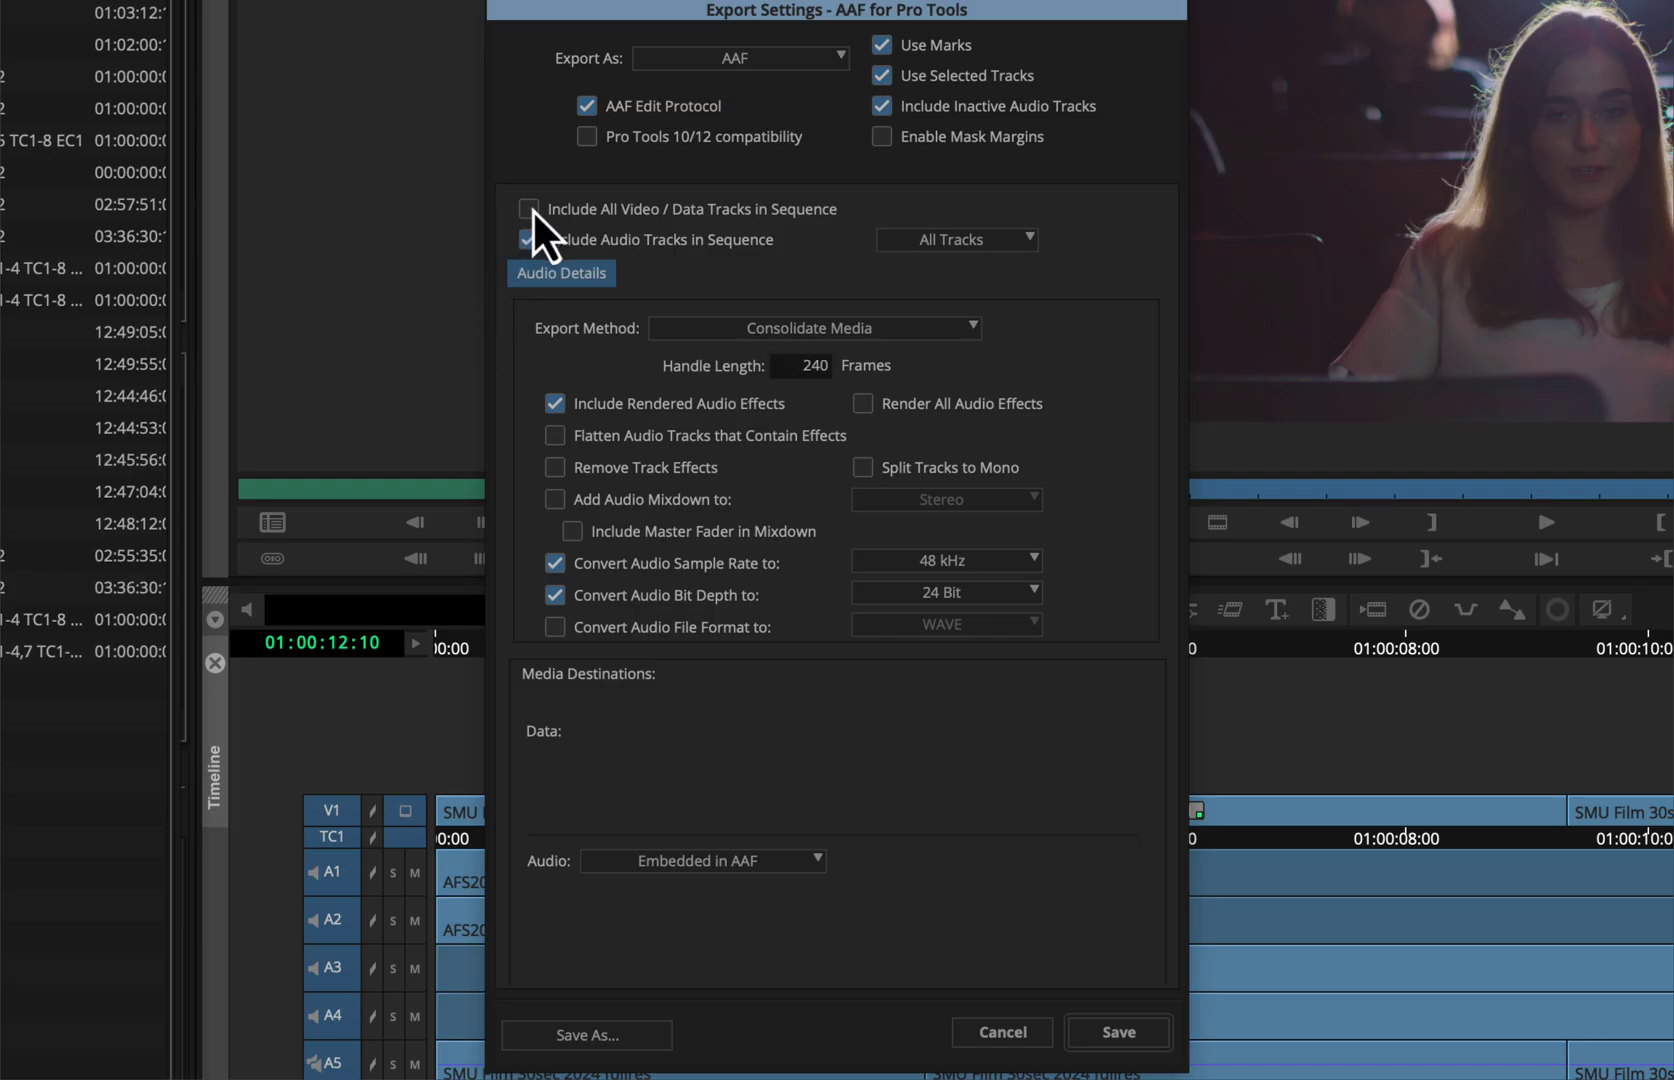
pyautogui.click(631, 319)
pyautogui.click(529, 240)
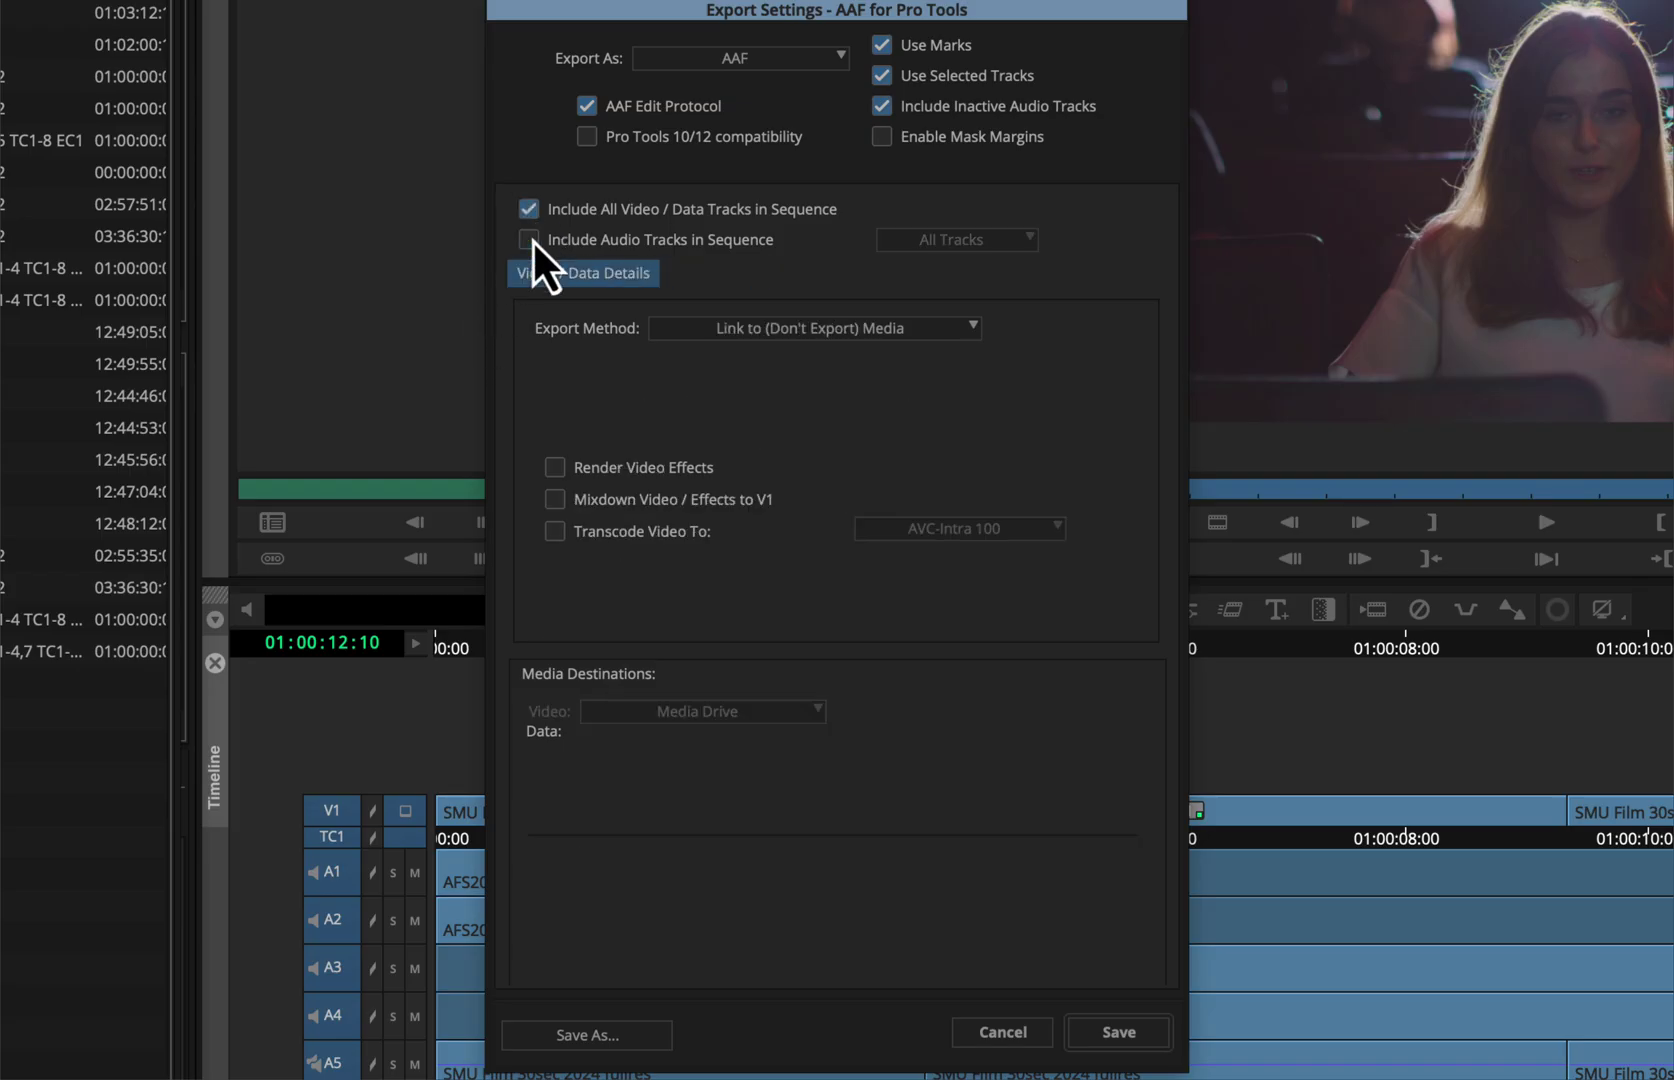
pyautogui.click(843, 334)
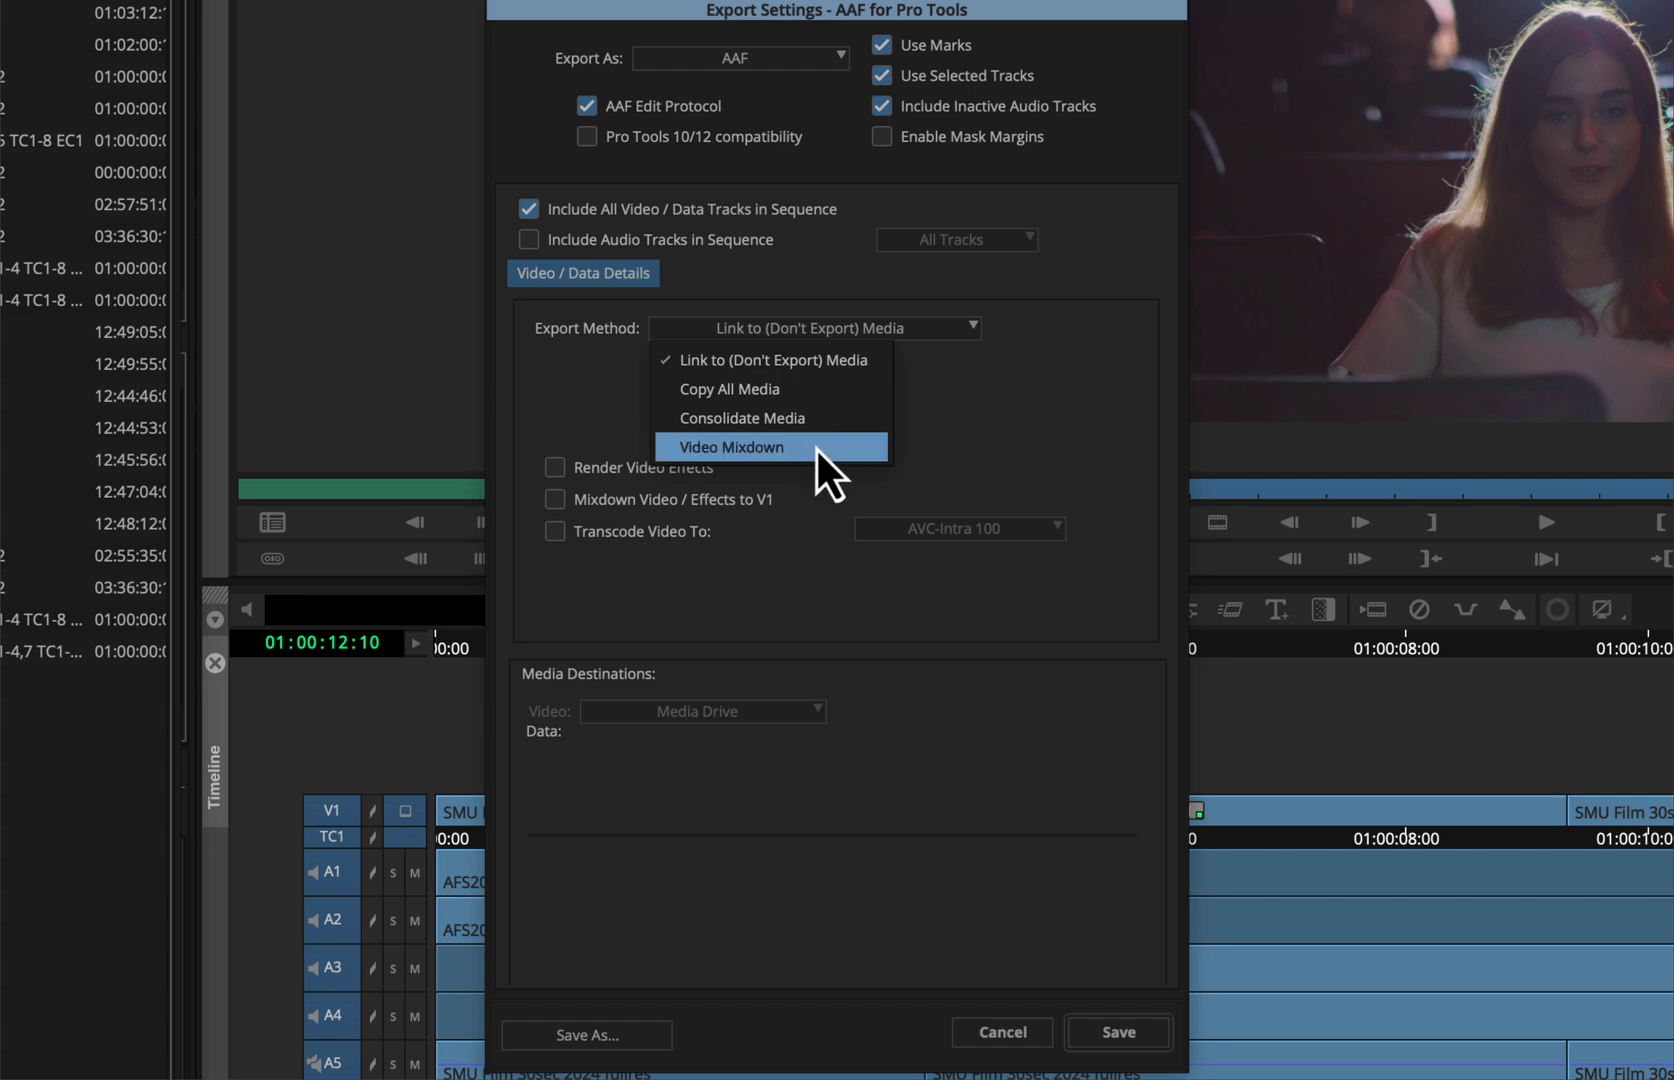
pyautogui.click(993, 352)
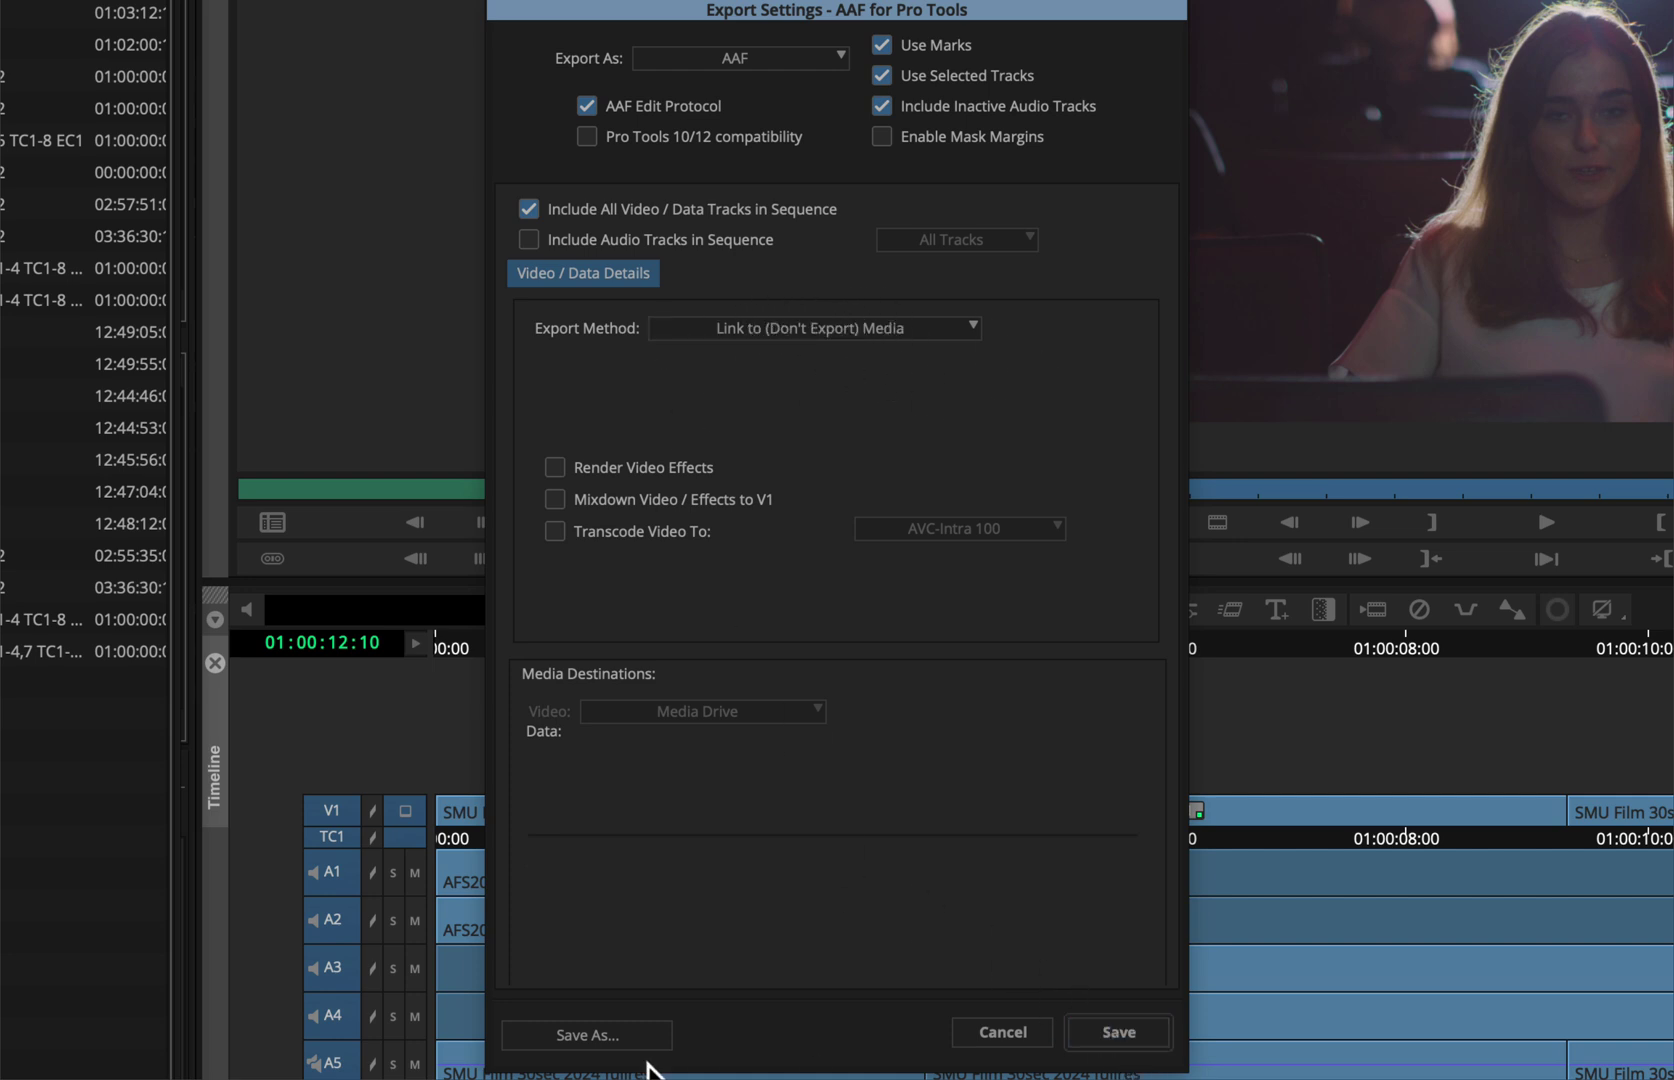
# - Save the settings as preset 'AAF for Resolve' and export as 'moving projects demo for Resolve'
pyautogui.click(592, 1034)
pyautogui.write('AAF for Resolve')
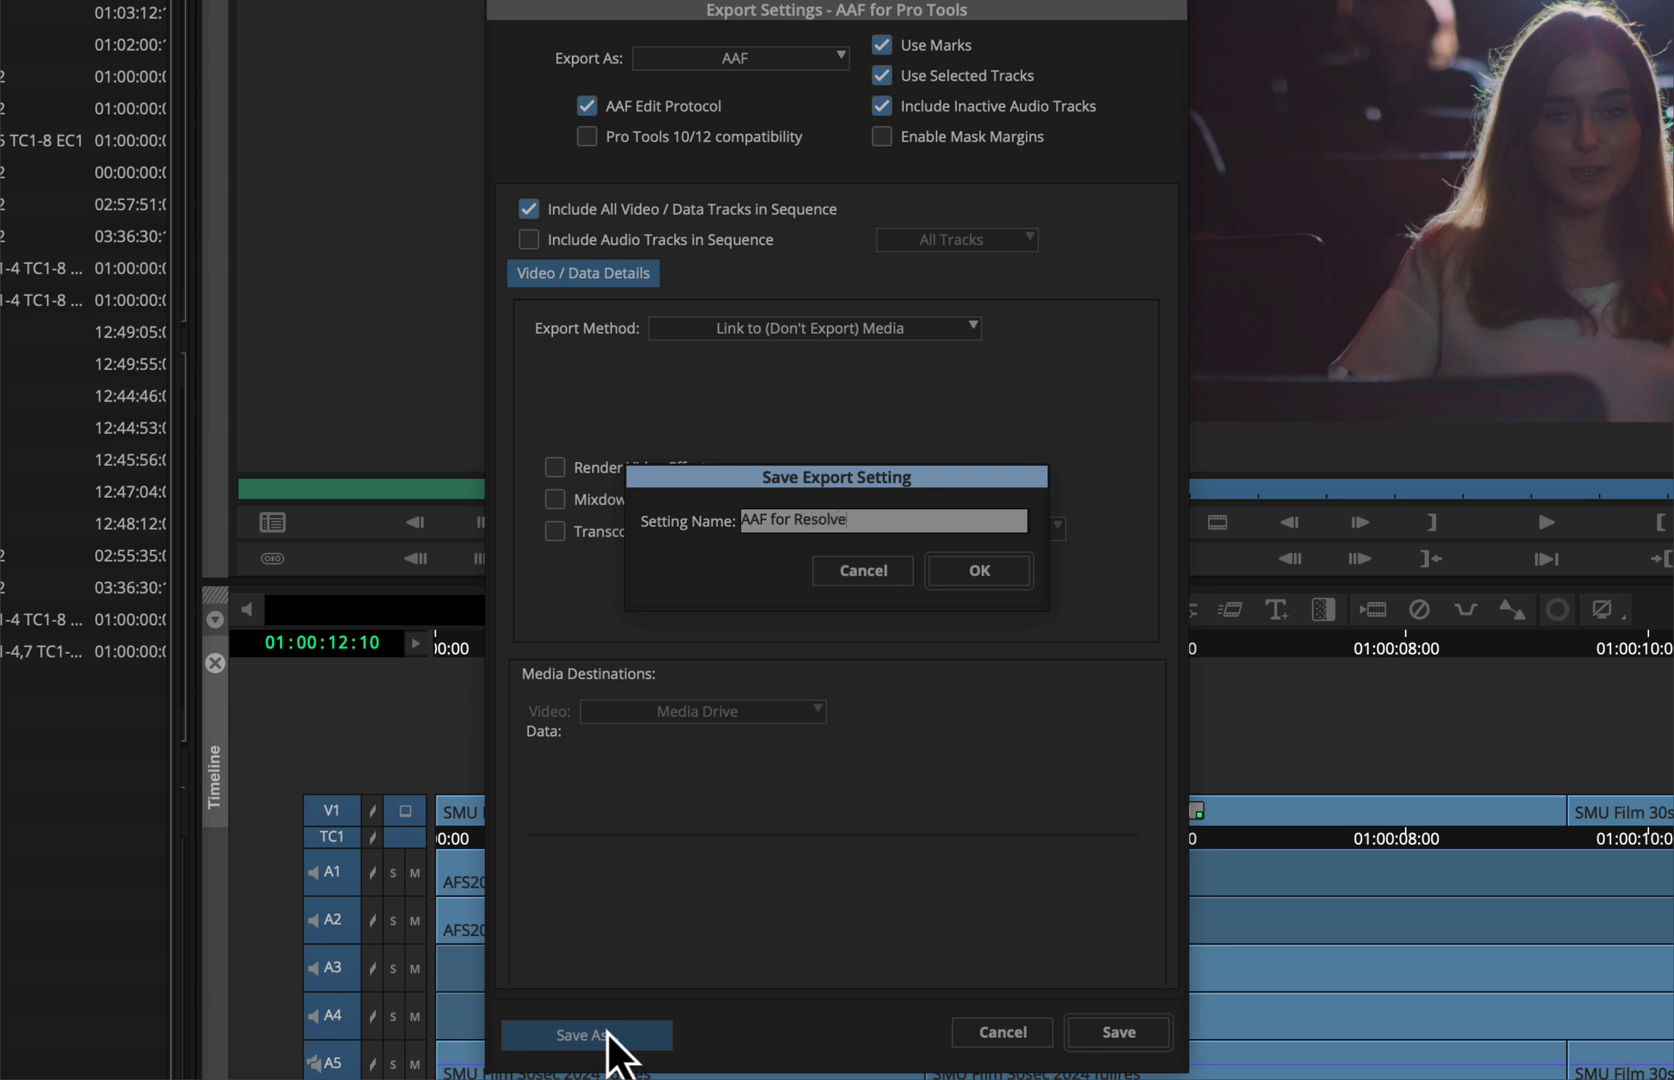
pyautogui.press('Return')
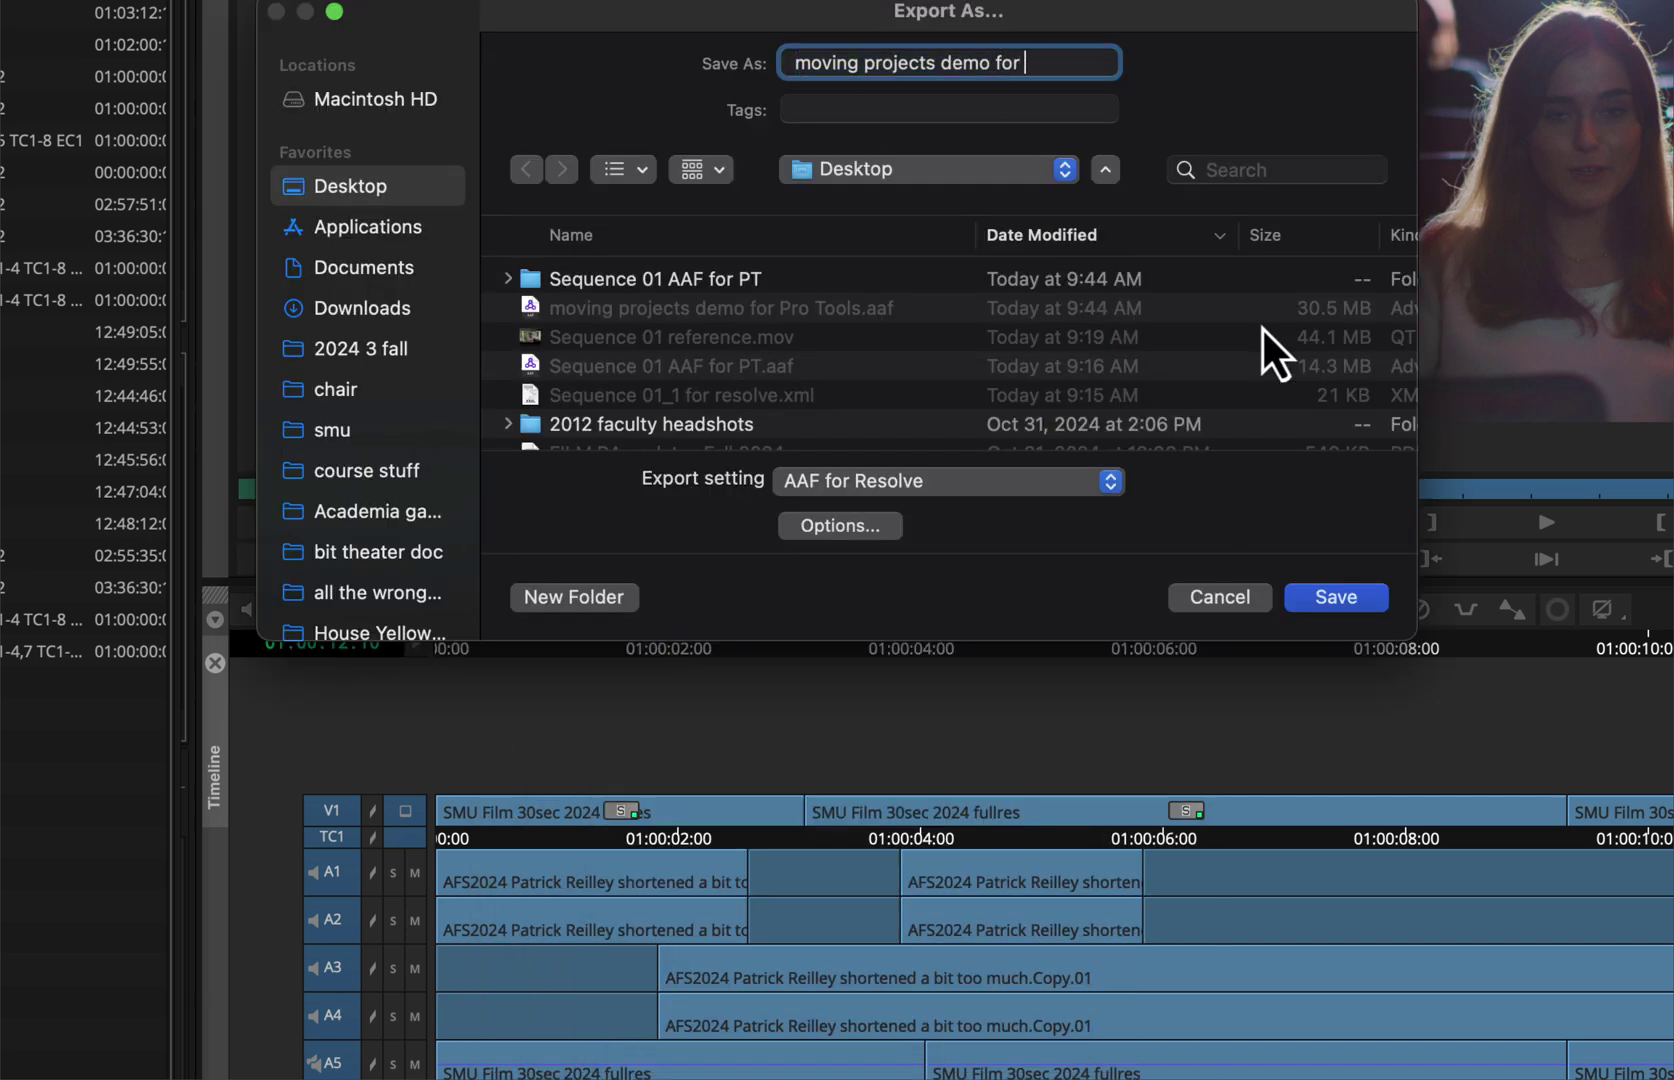
pyautogui.write('lve')
pyautogui.press('Return')
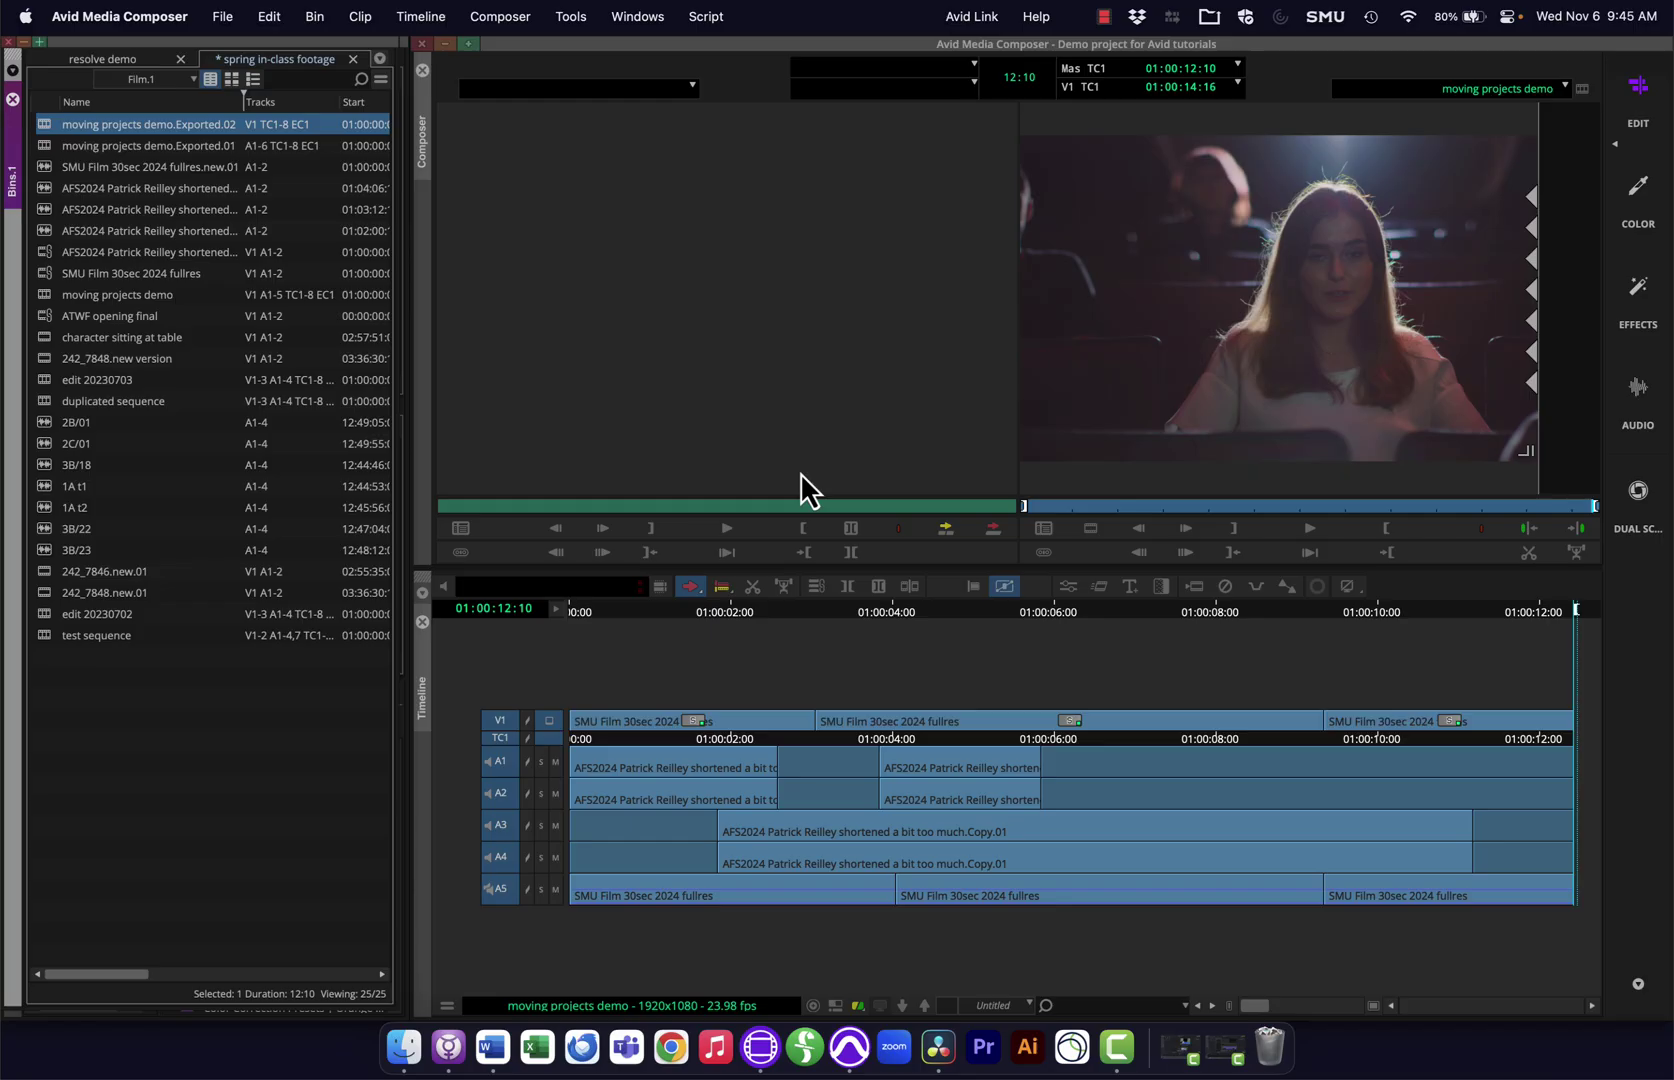
# - In Finder, check that 'moving projects demo for Resolve.aaf' is on the Desktop at 492 KB
pyautogui.press('super+Tab')
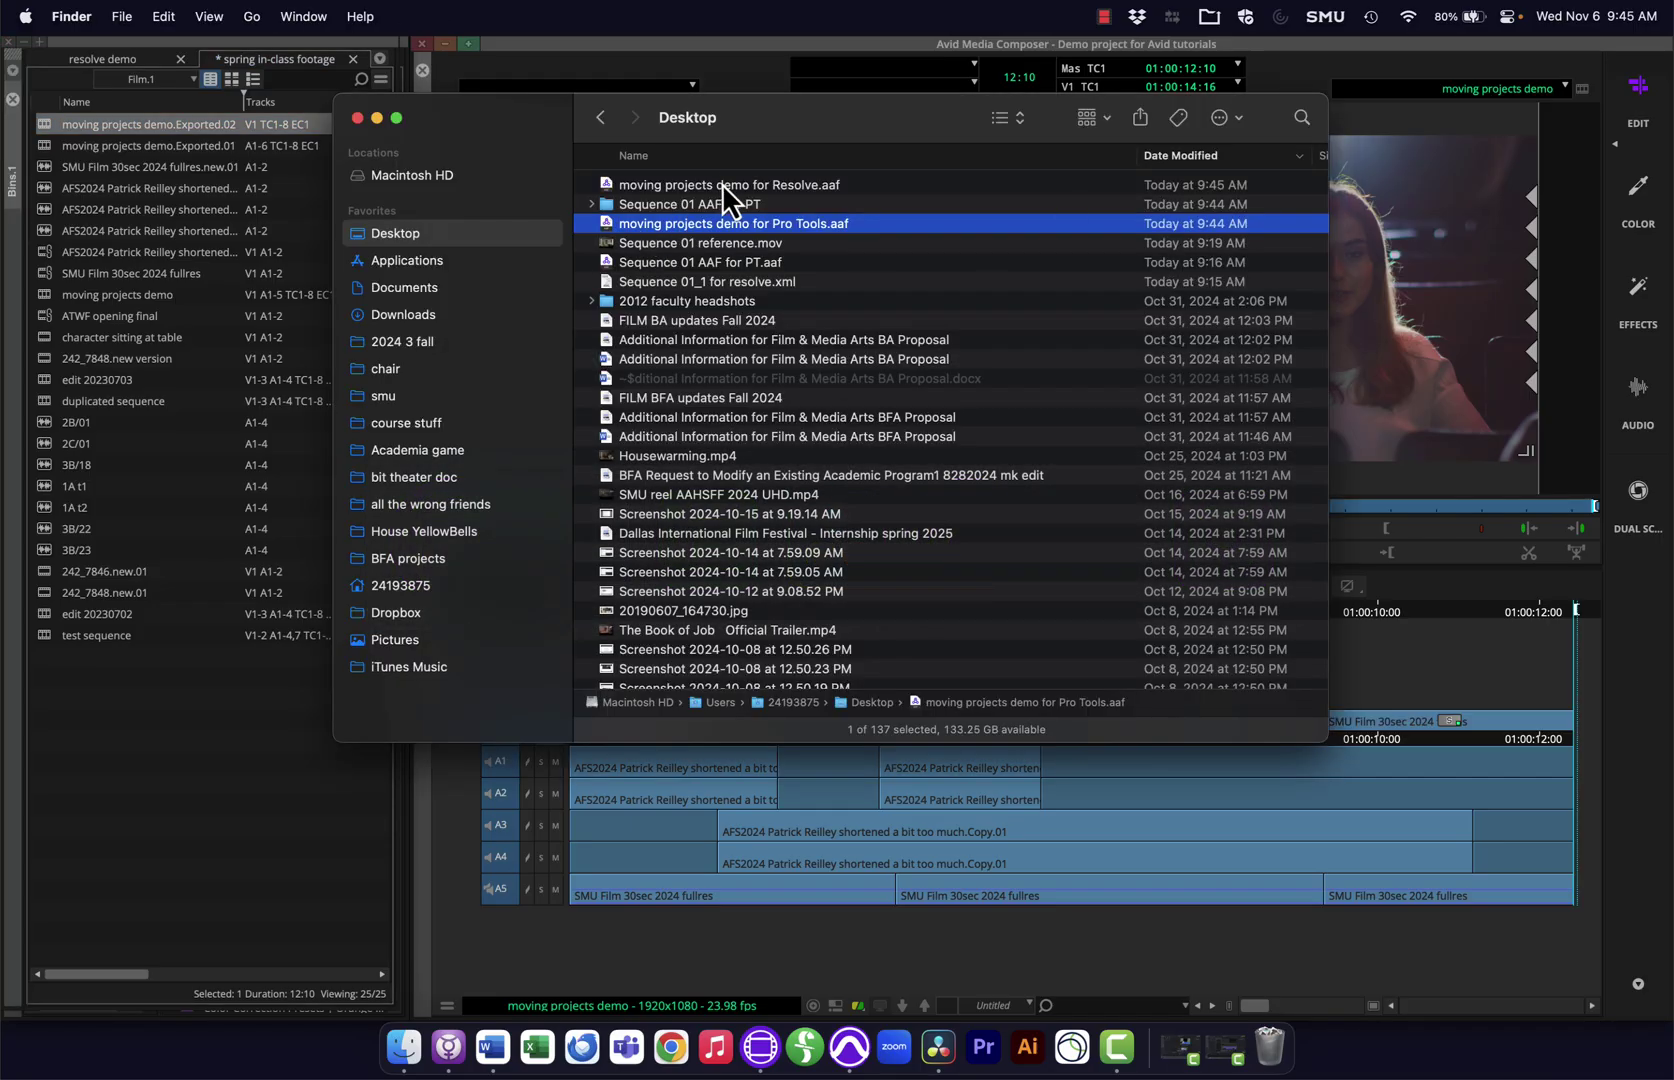
pyautogui.hscroll(5, 721, 190)
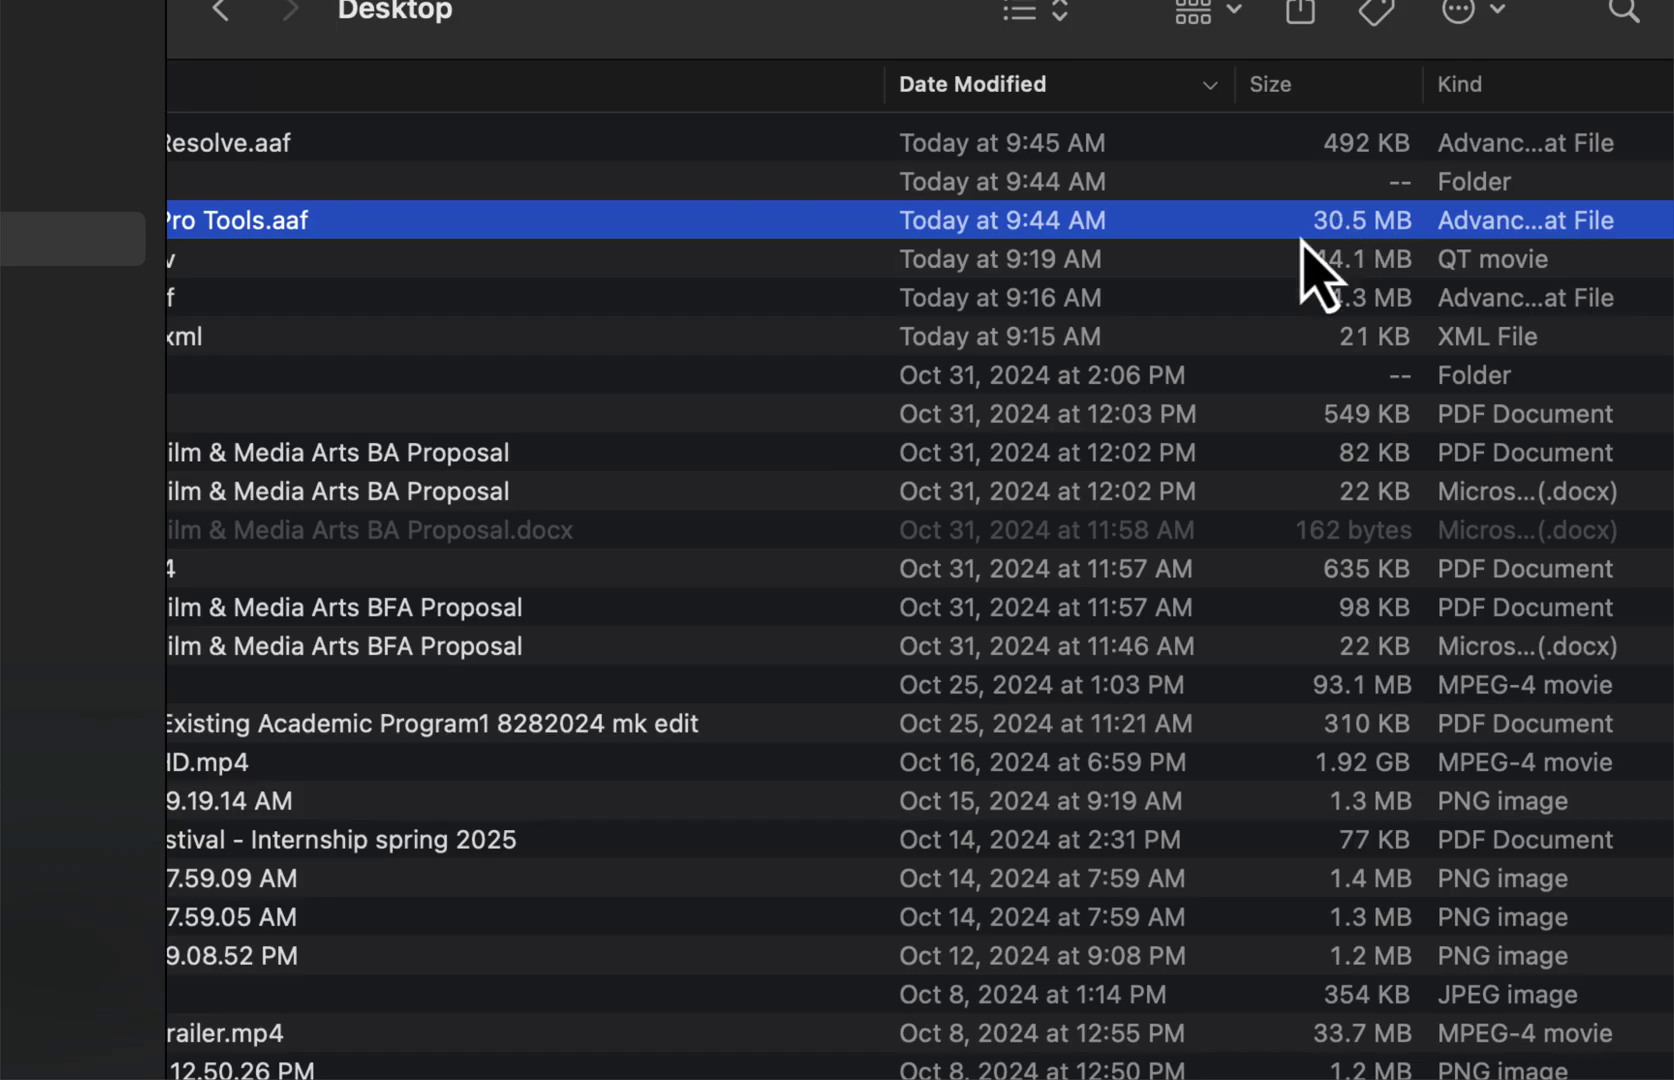
pyautogui.hscroll(-5, 677, 240)
pyautogui.hscroll(5, 1000, 245)
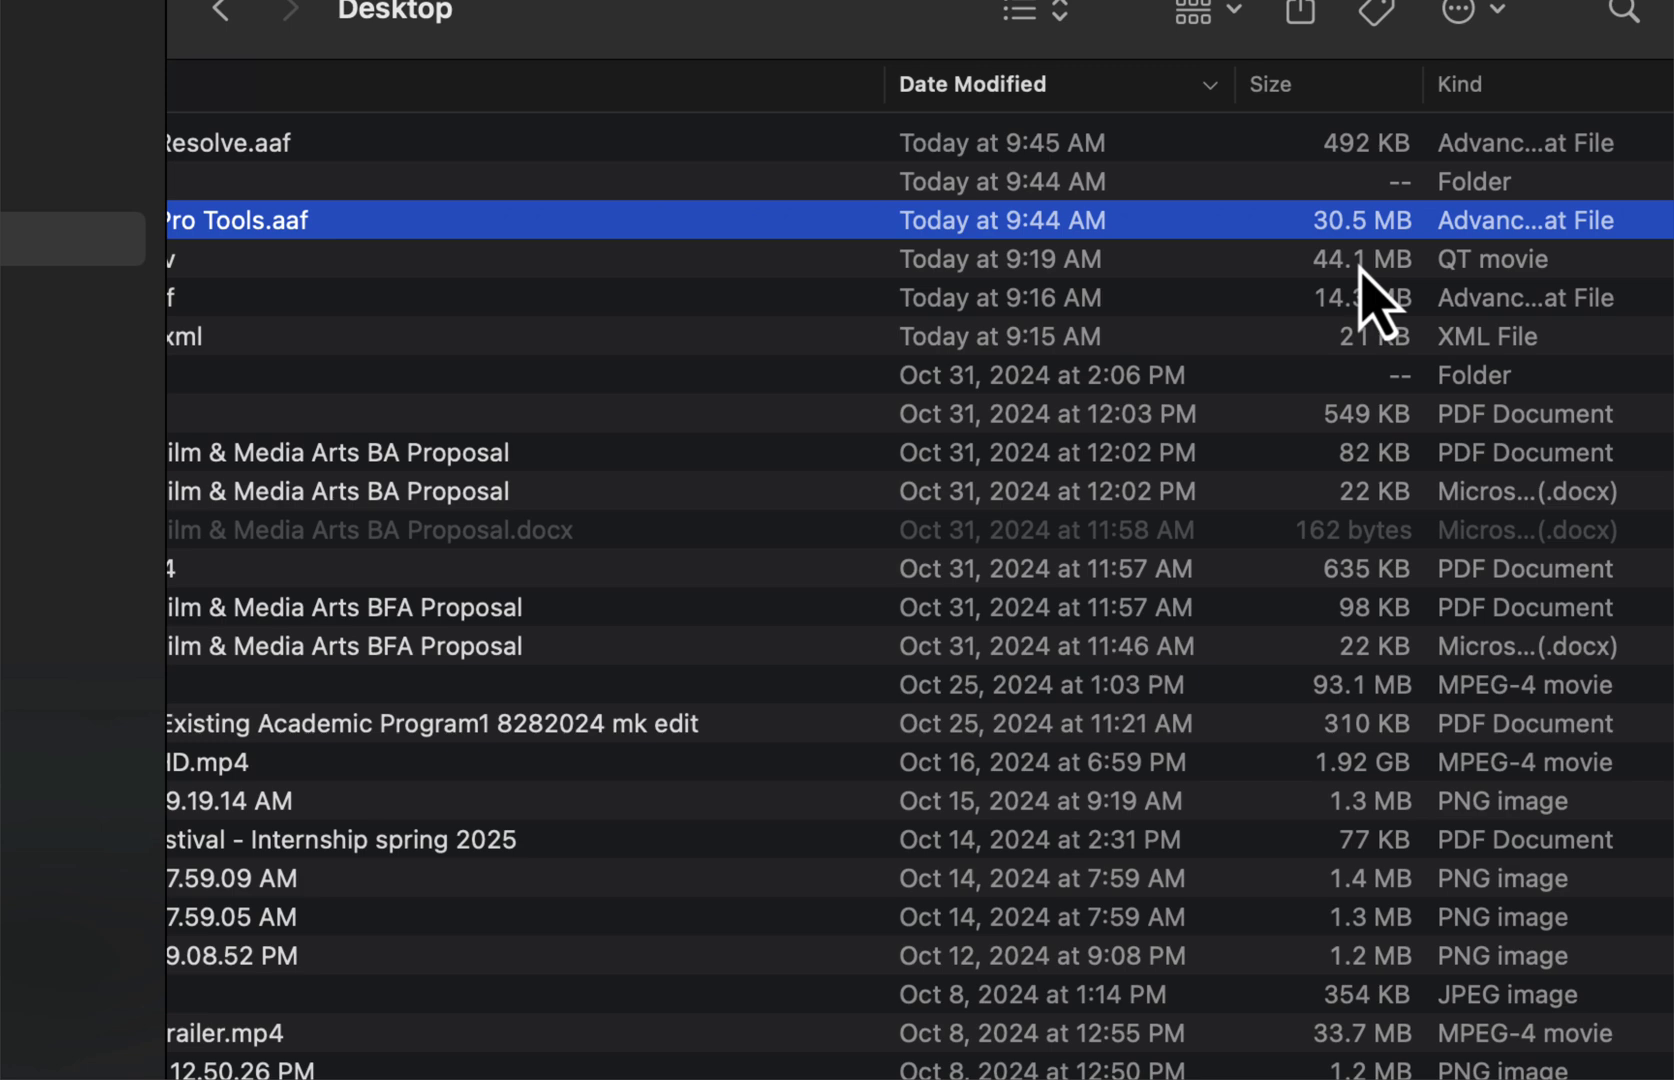
pyautogui.click(1350, 152)
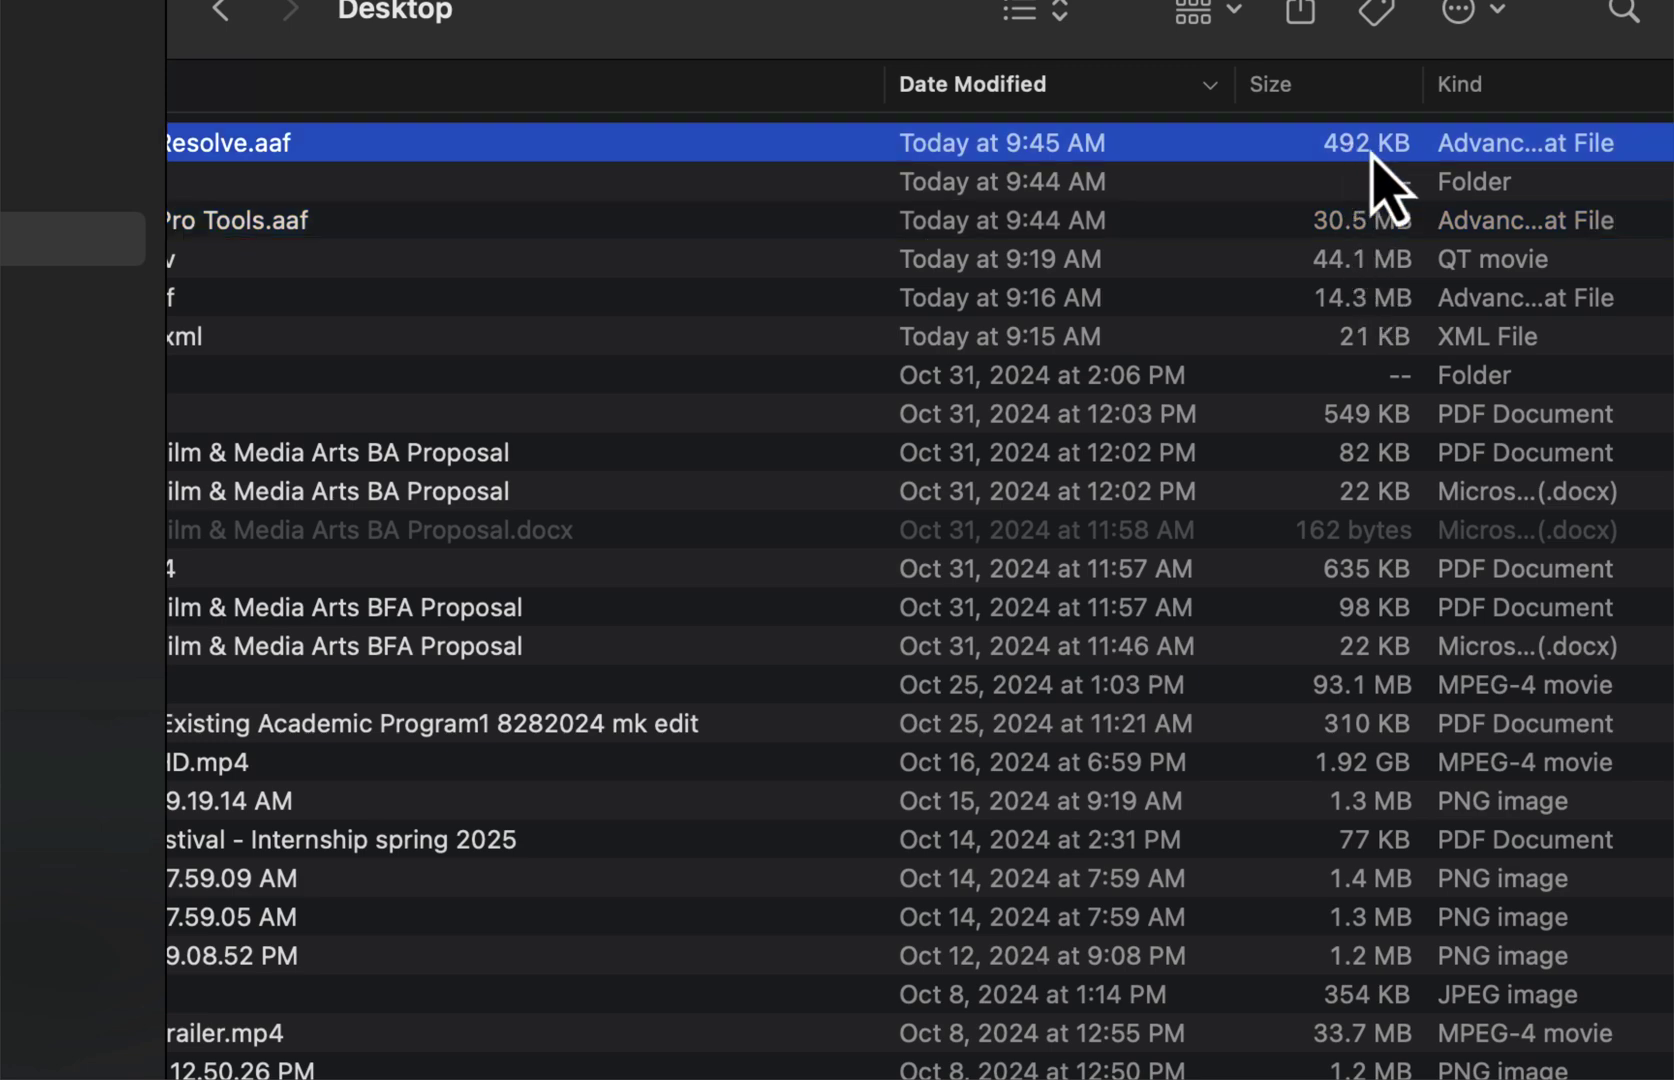
pyautogui.hscroll(-5, 1401, 224)
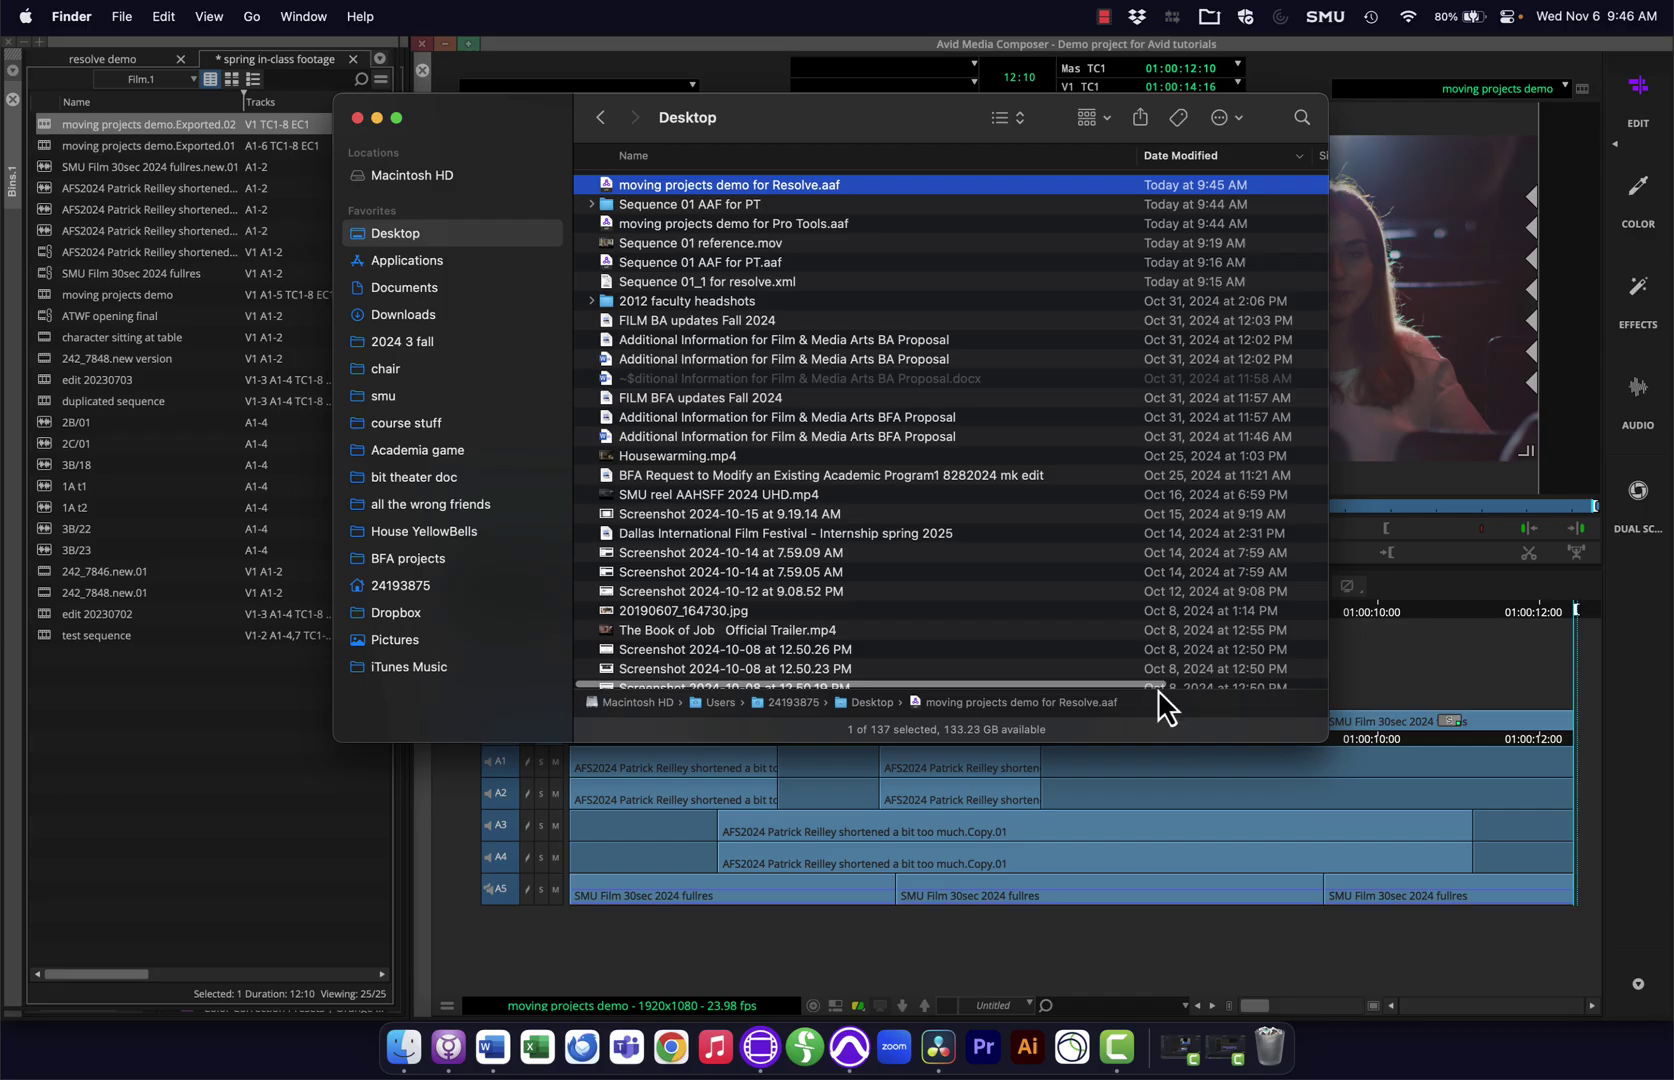
# - Back in Avid, start a file export using the Untitled setting with MOV format
pyautogui.click(1199, 815)
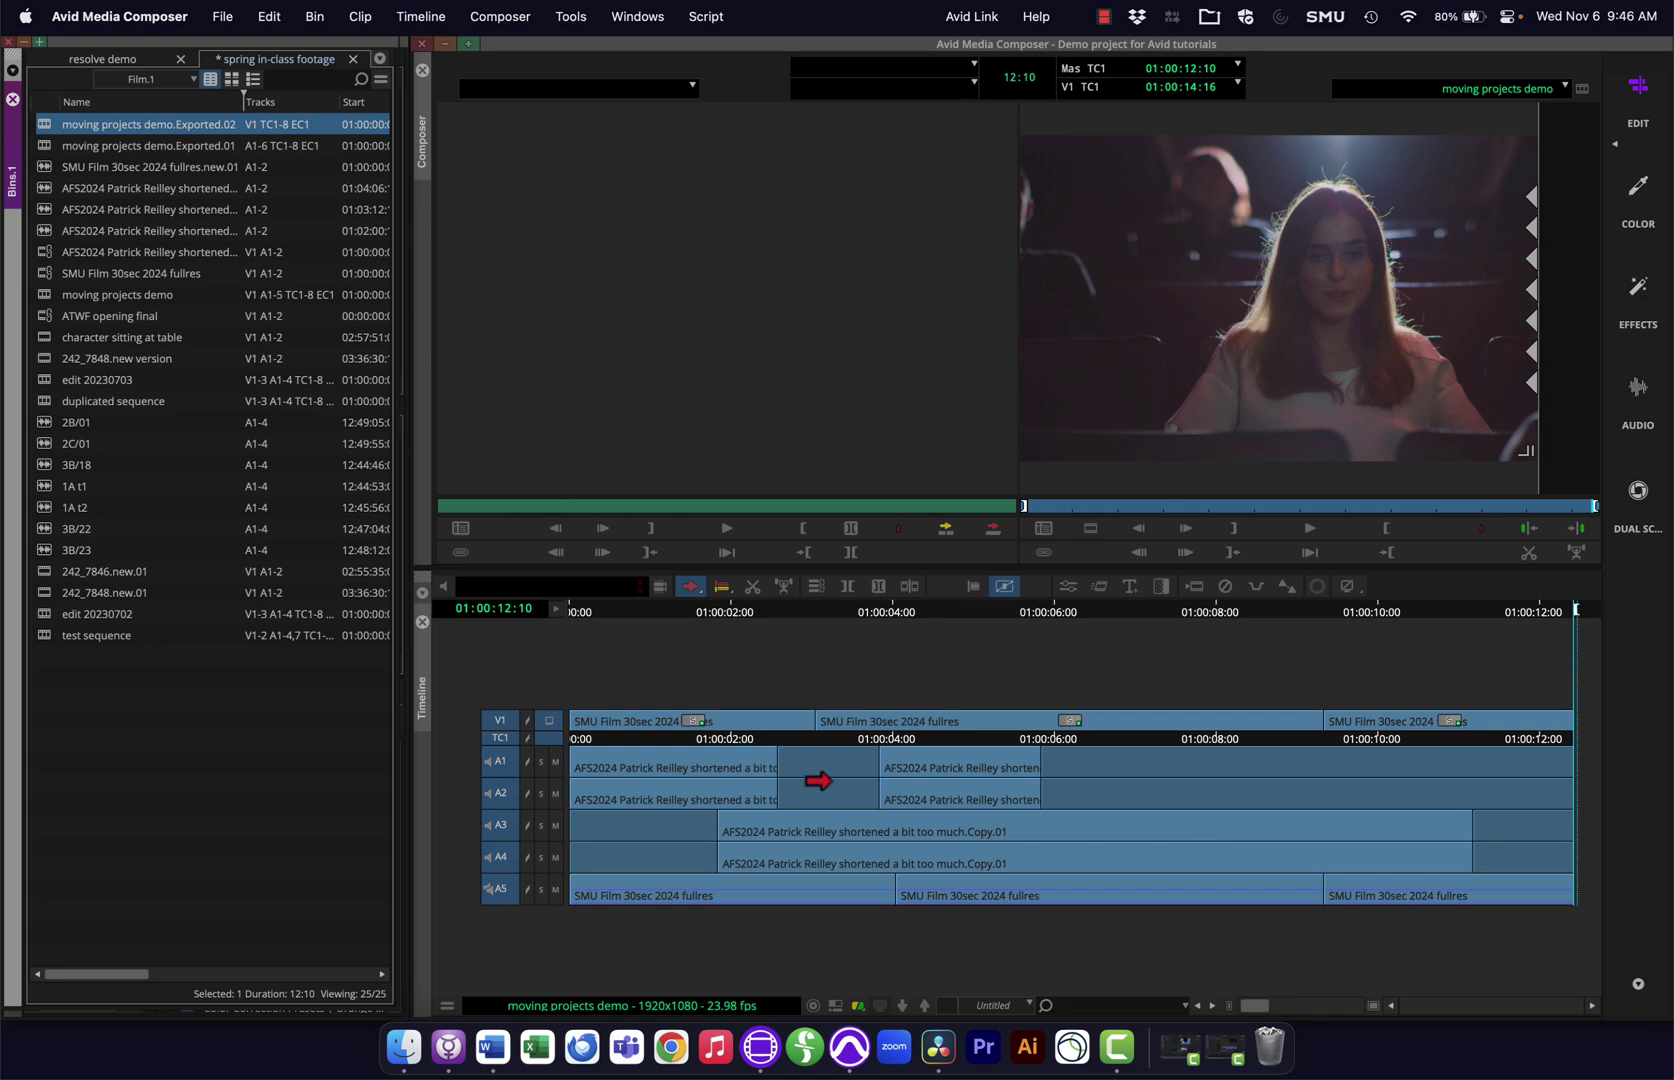
pyautogui.click(224, 16)
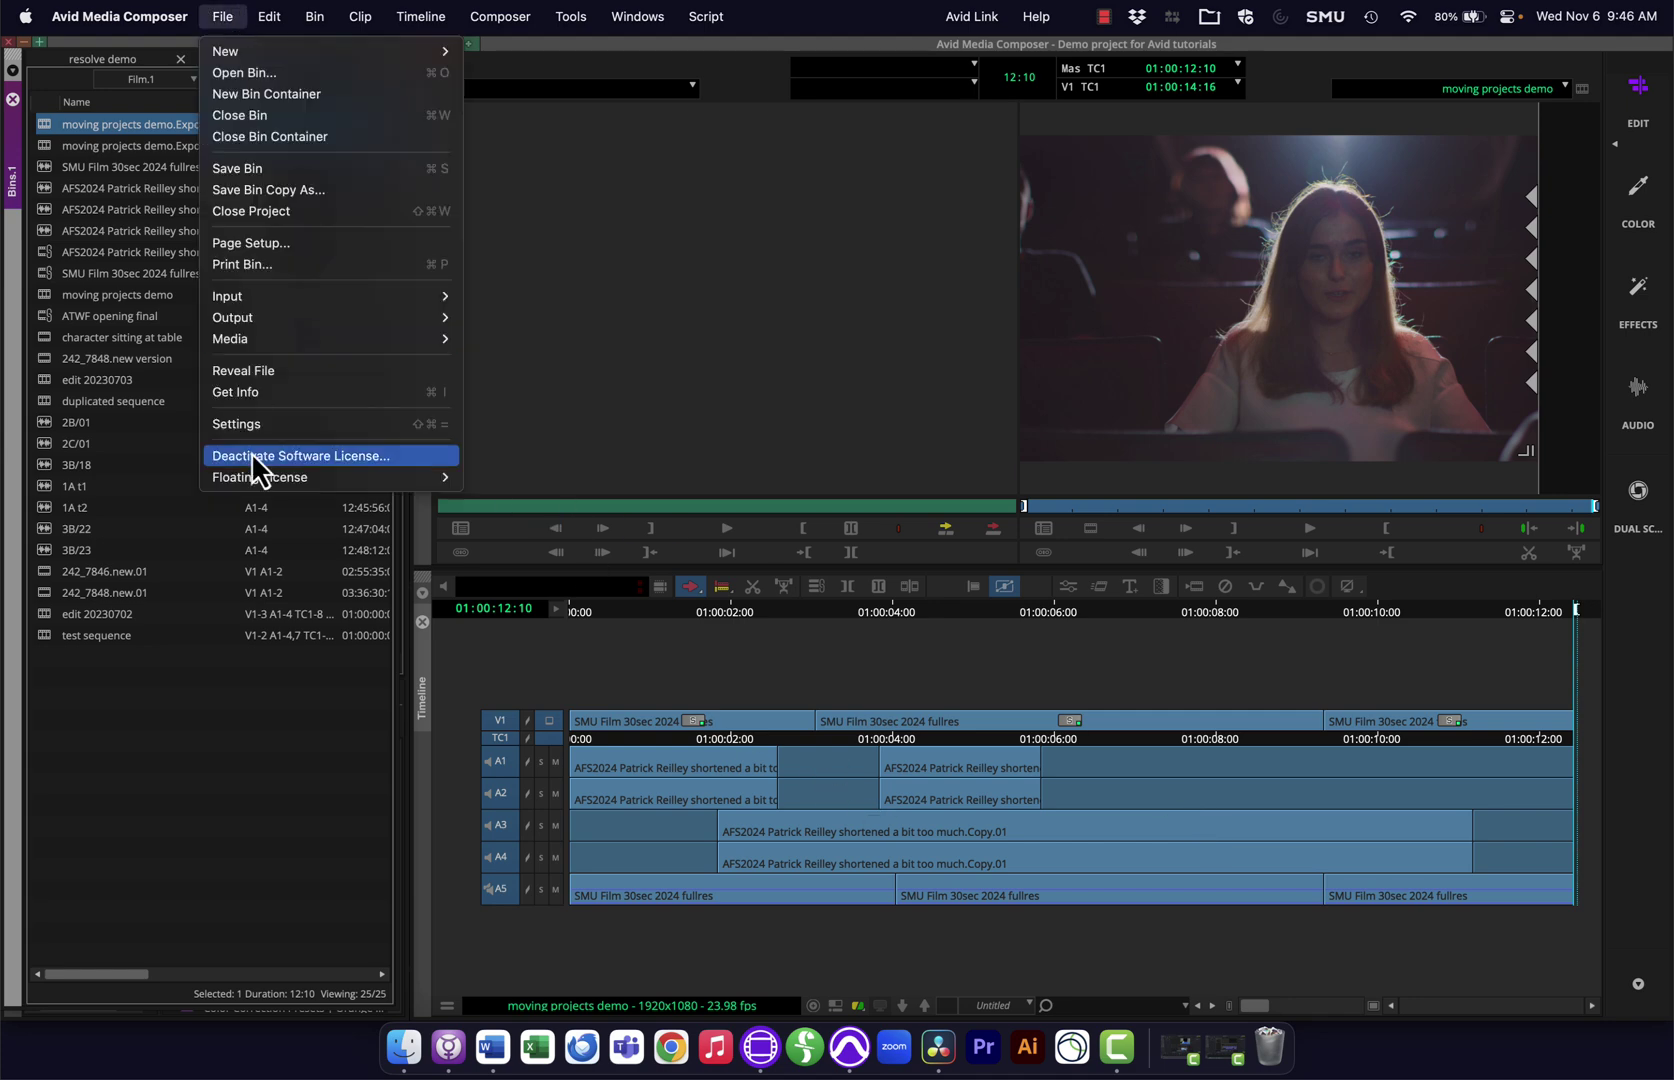
pyautogui.moveTo(333, 296)
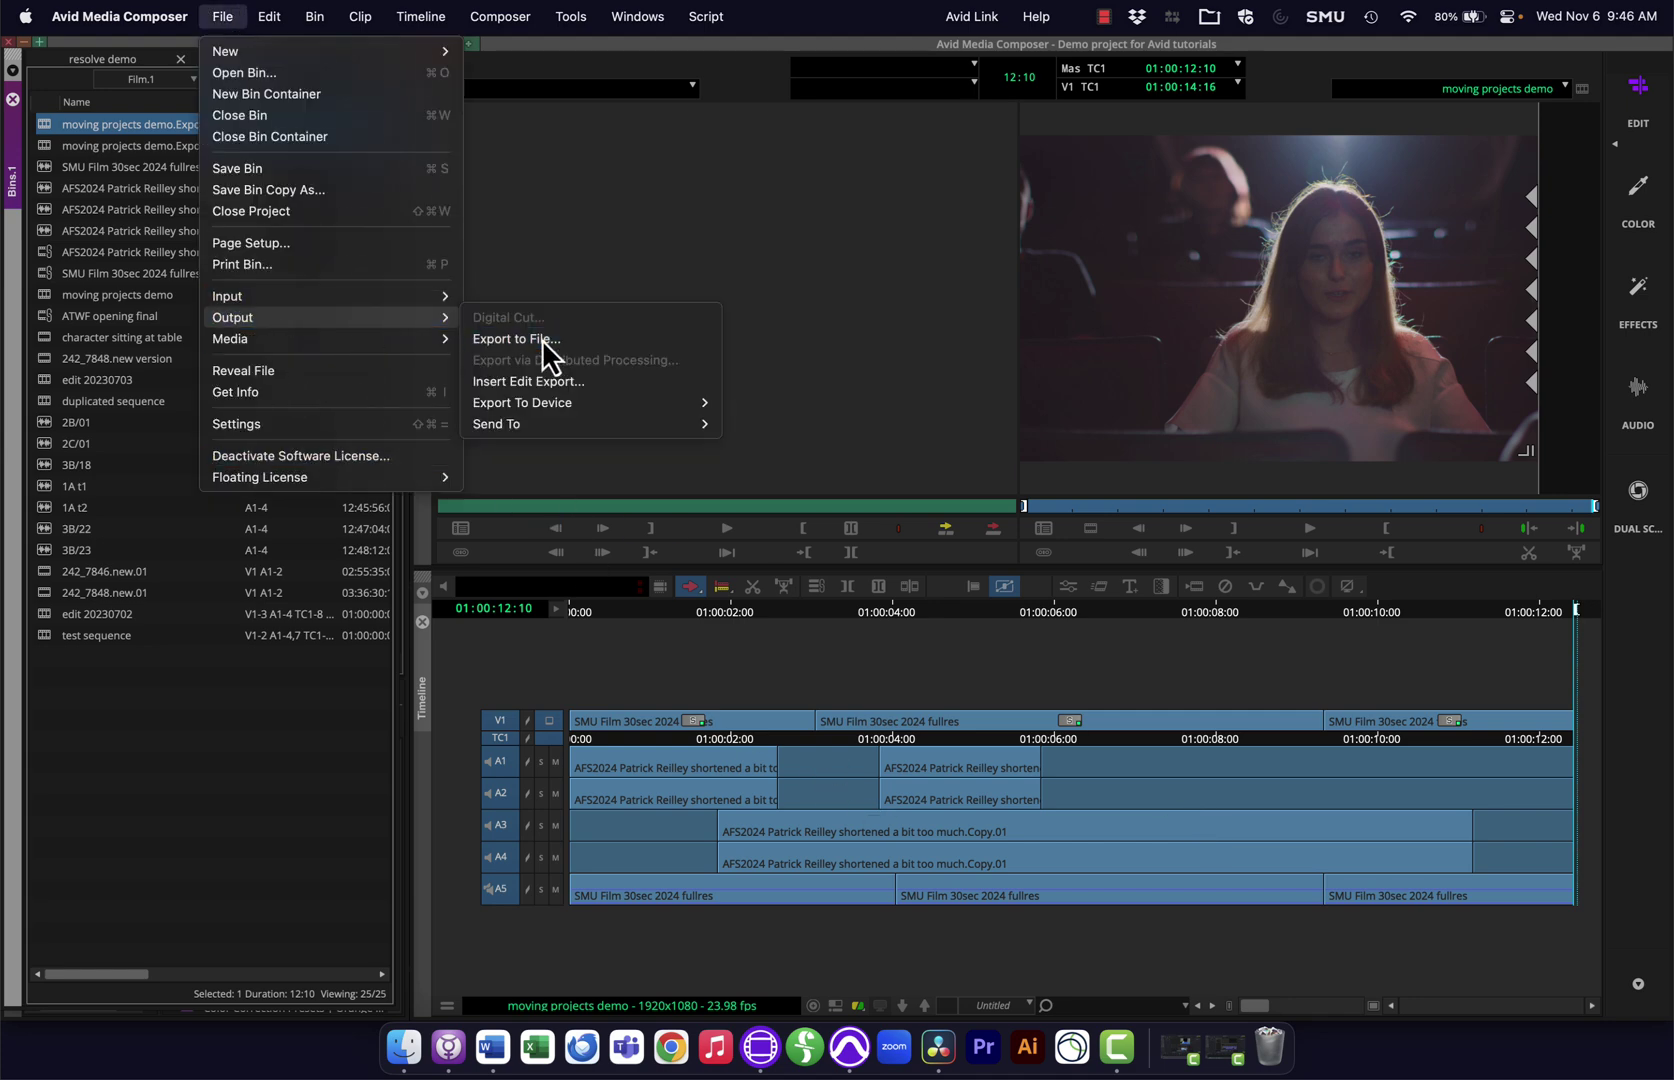
pyautogui.click(545, 337)
pyautogui.click(880, 500)
pyautogui.click(837, 655)
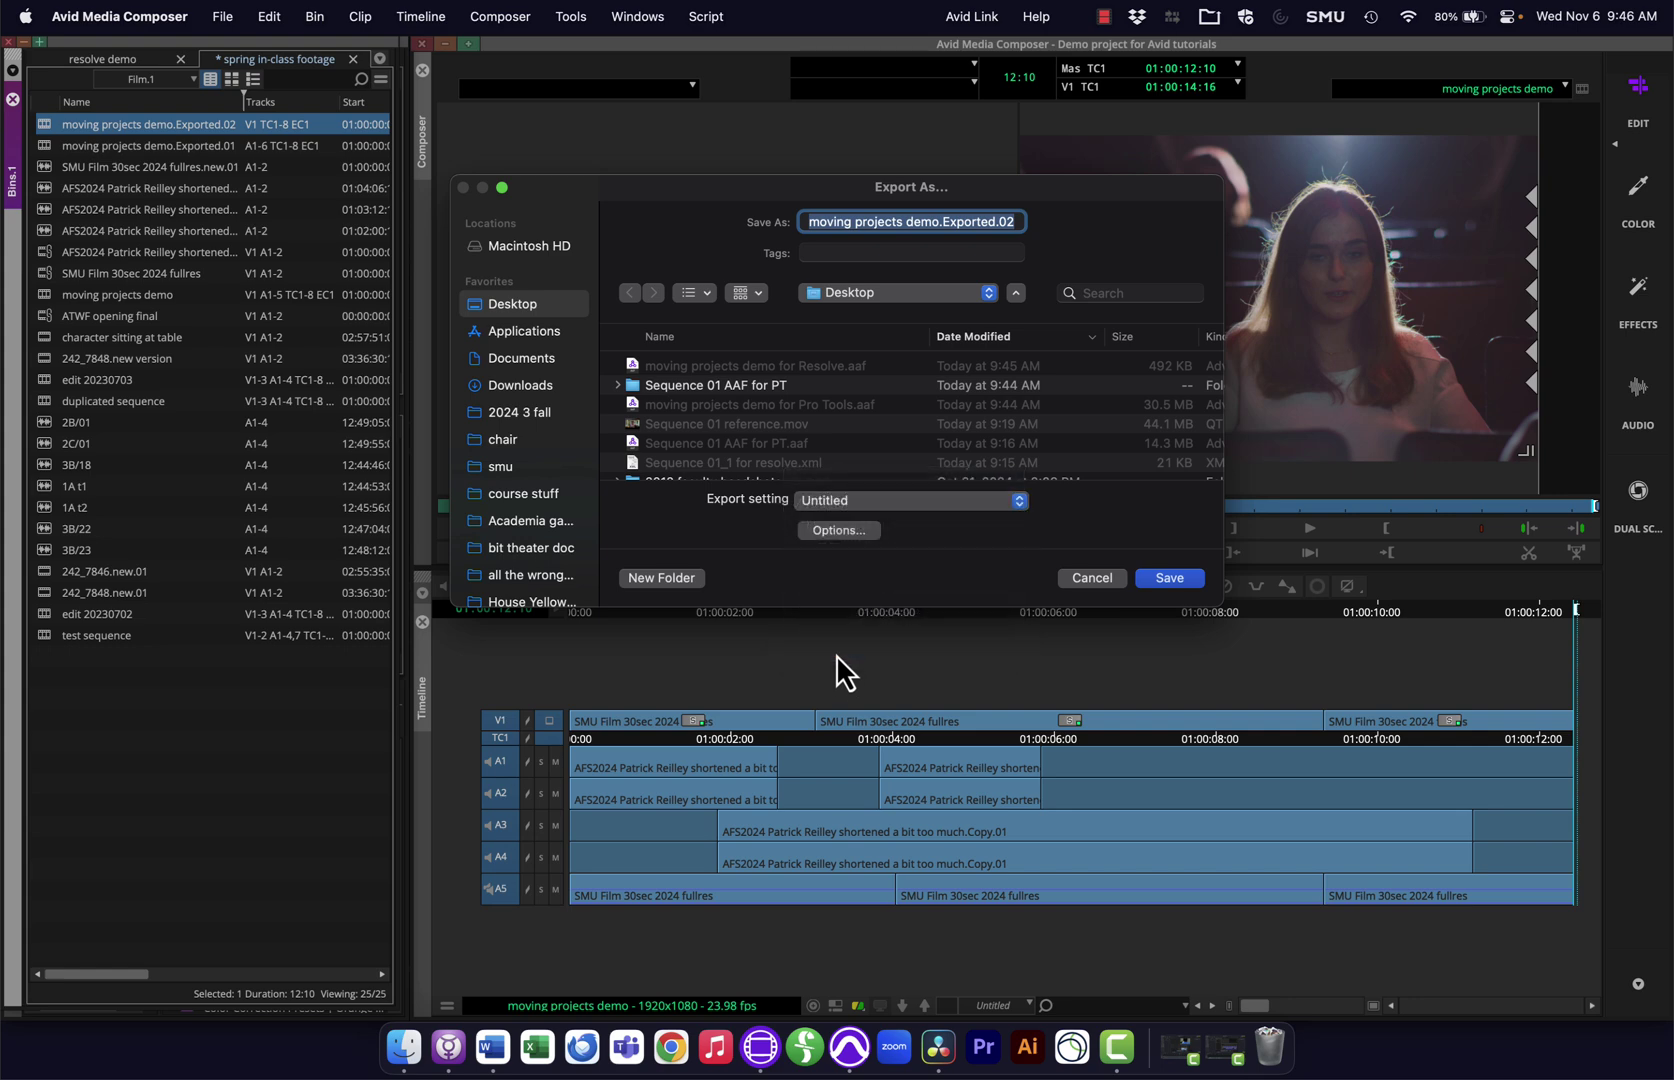
pyautogui.click(832, 528)
pyautogui.click(768, 220)
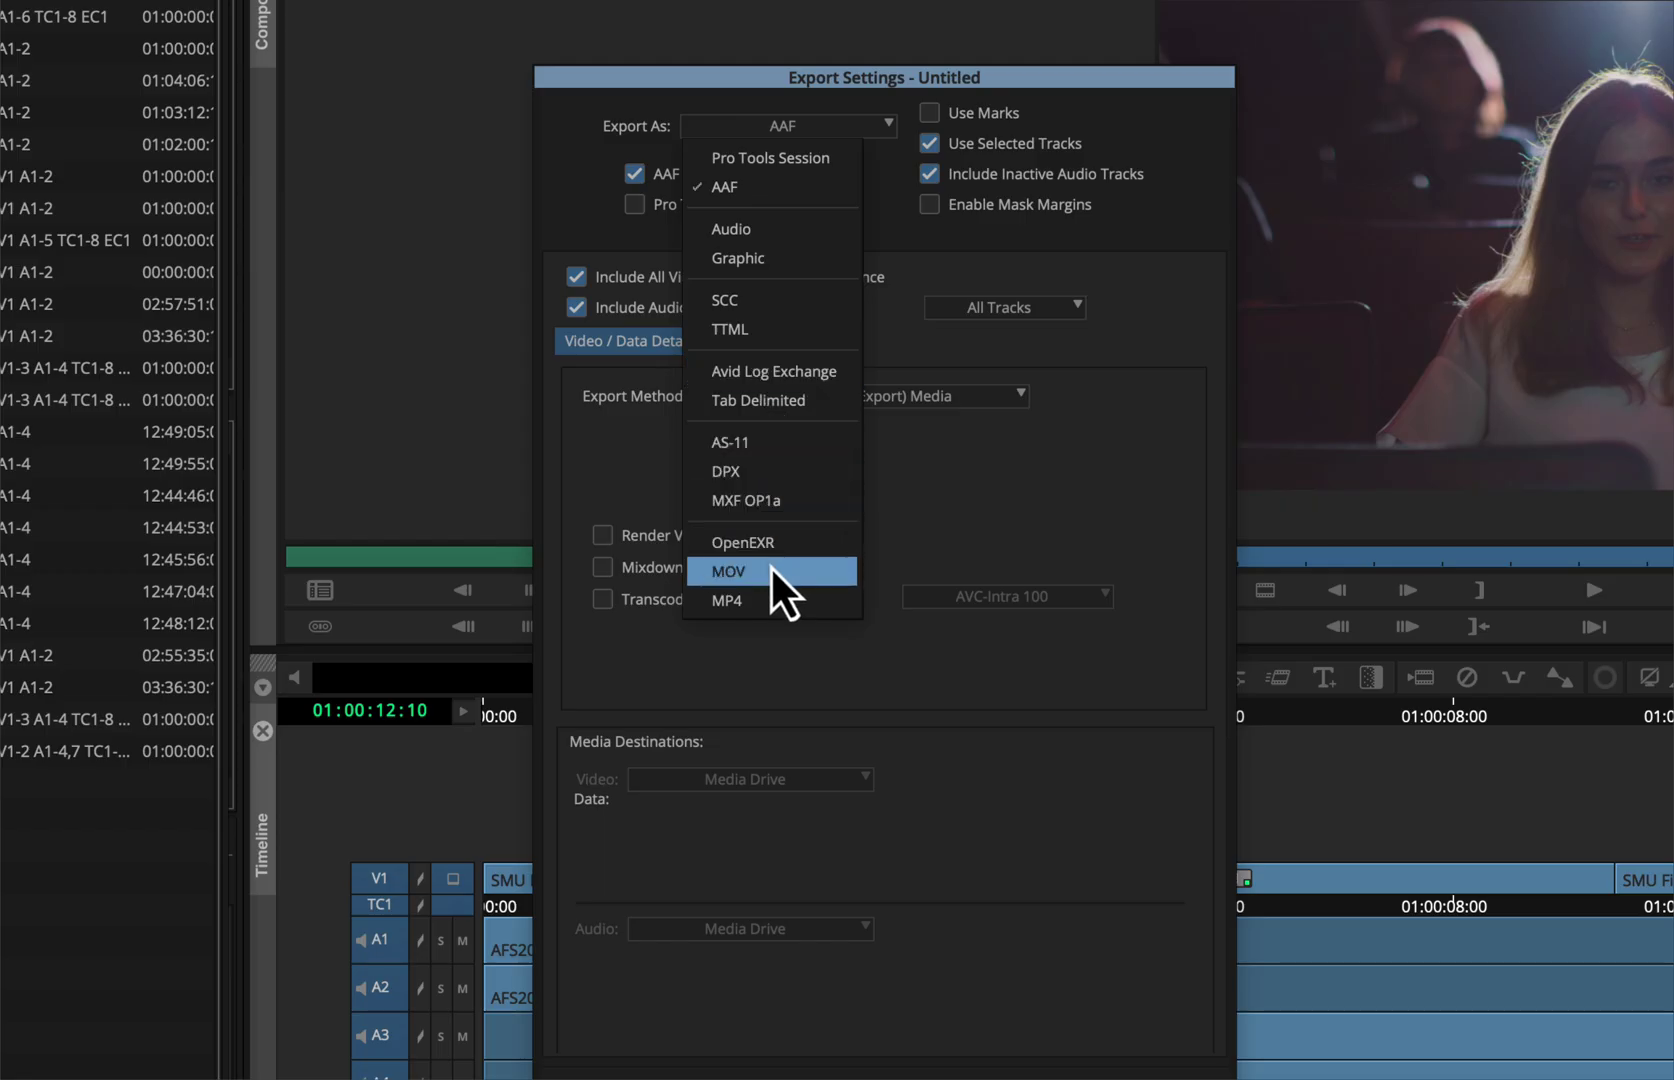
pyautogui.click(770, 570)
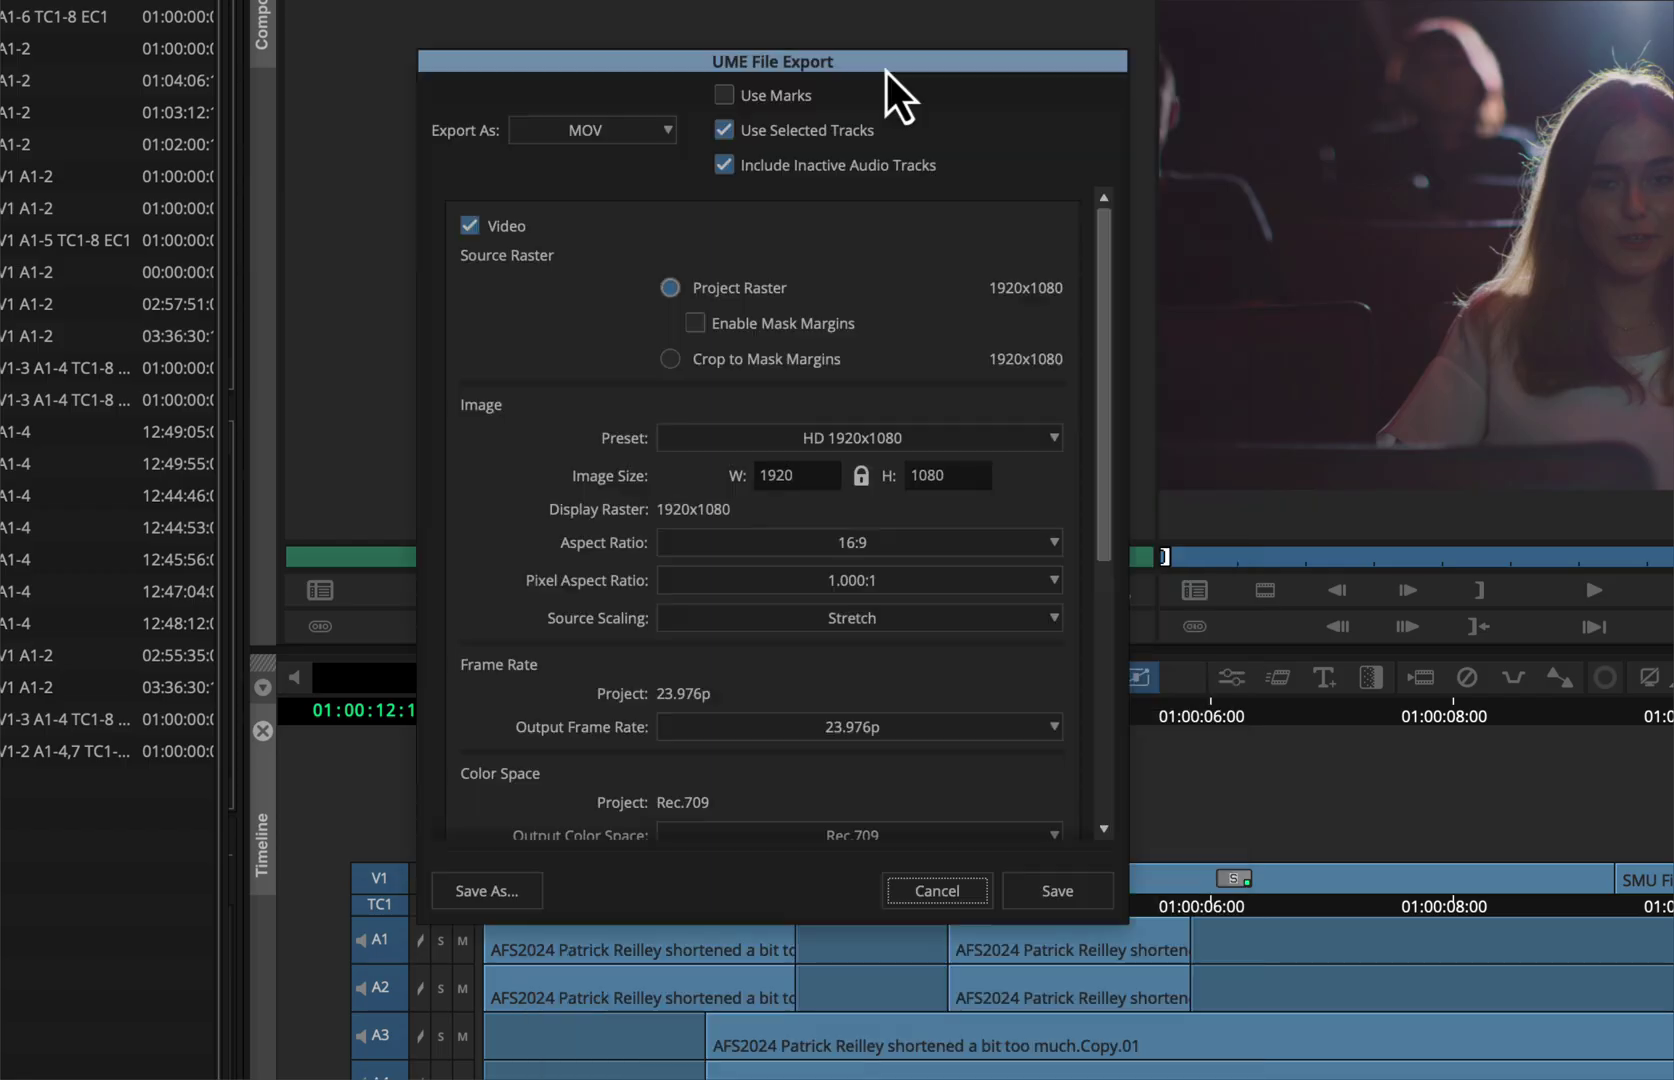
# - Use marks, DNxHD LB codec, legal range and 16-bit audio, saving these settings as a preset
pyautogui.click(724, 95)
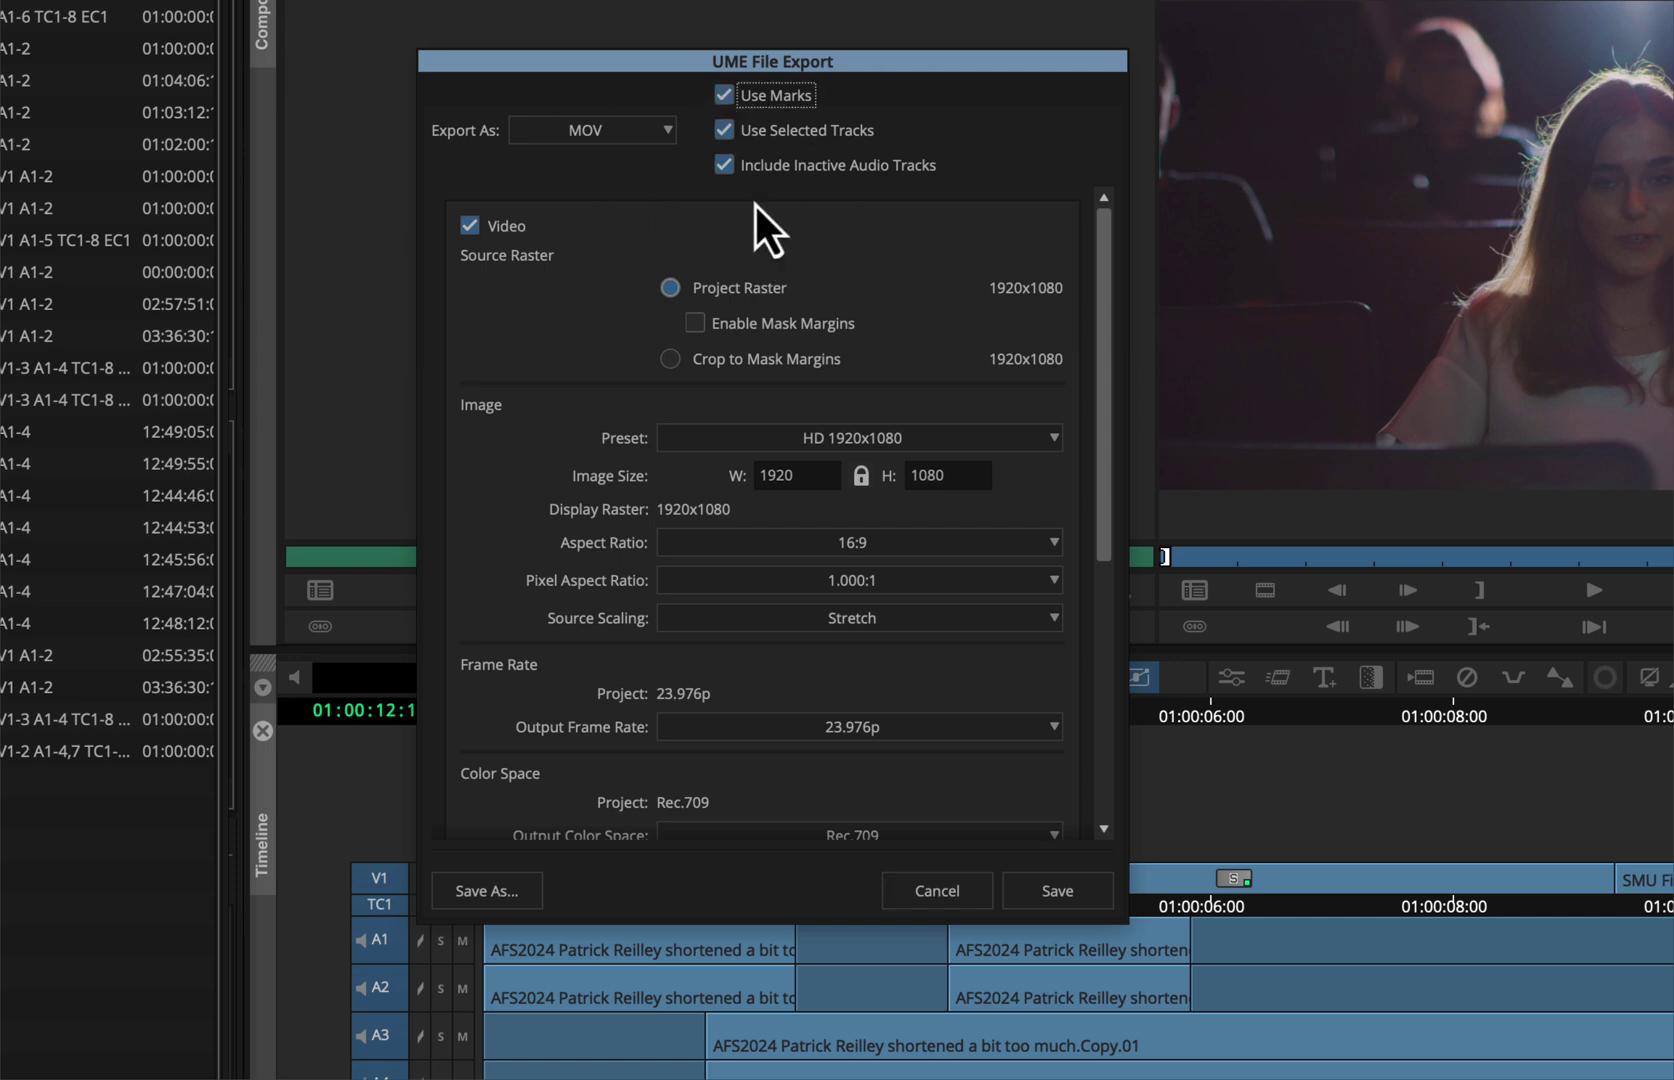
pyautogui.scroll(-8, 859, 740)
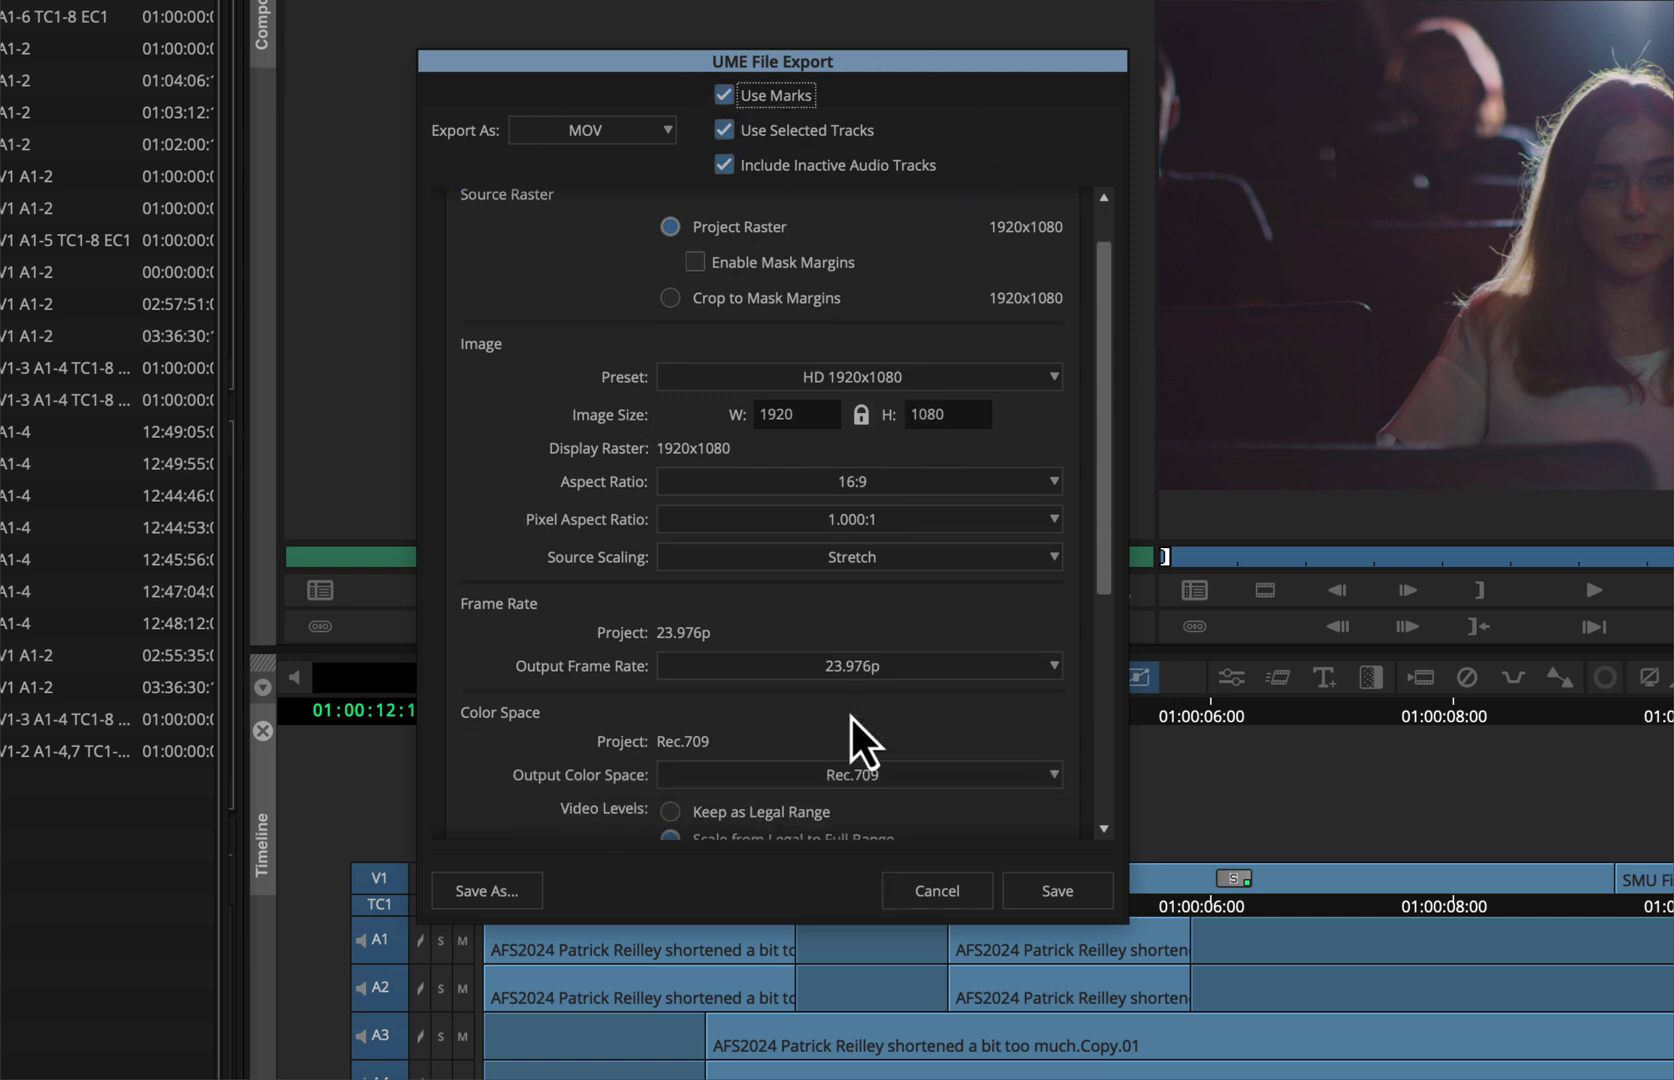
pyautogui.click(875, 510)
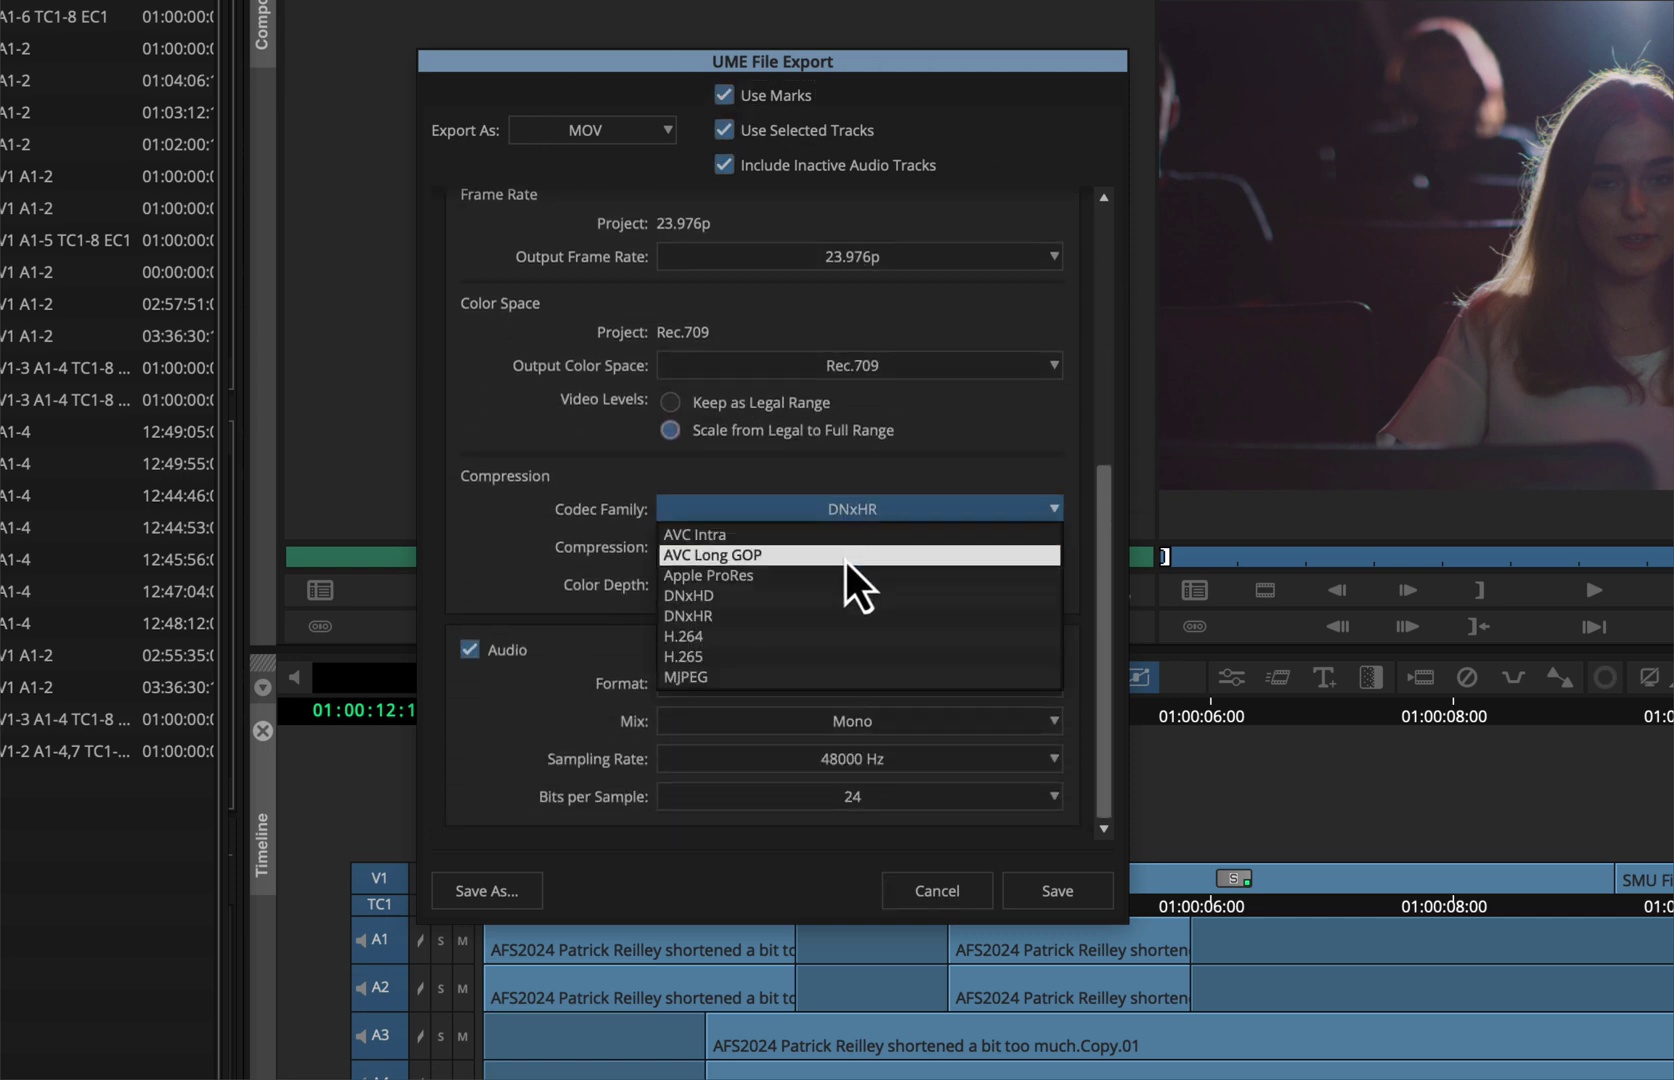
pyautogui.click(855, 595)
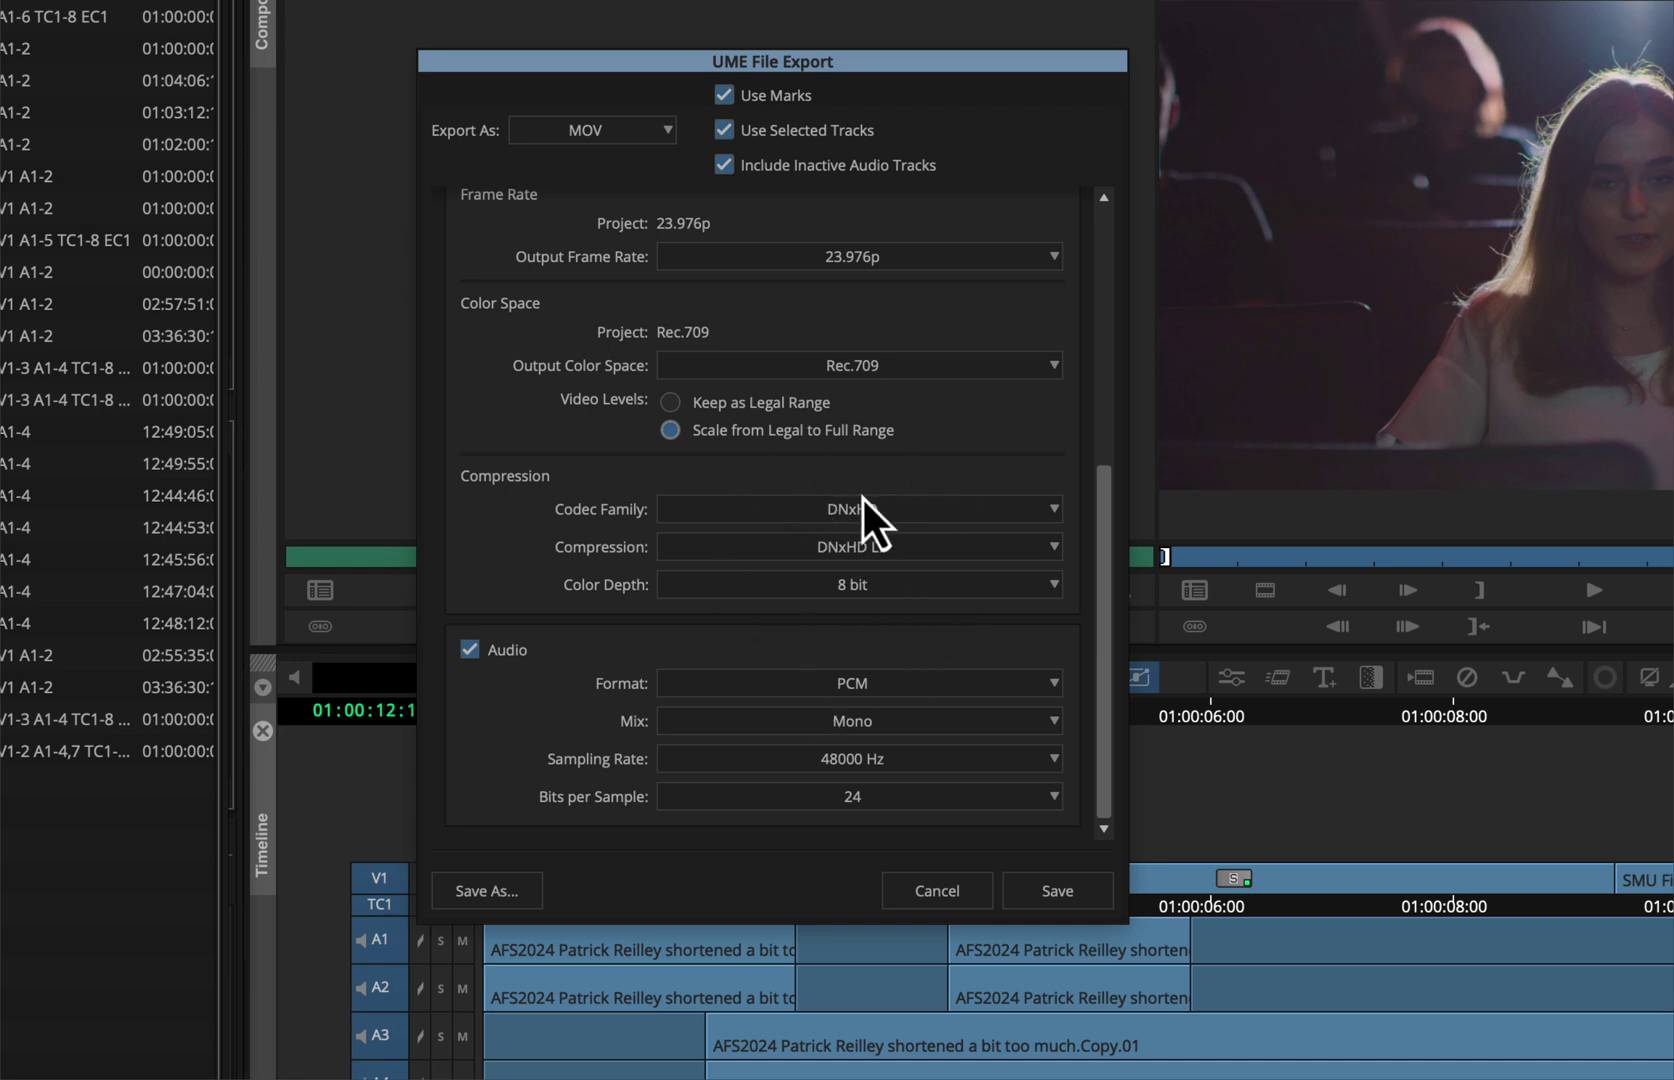
pyautogui.click(765, 408)
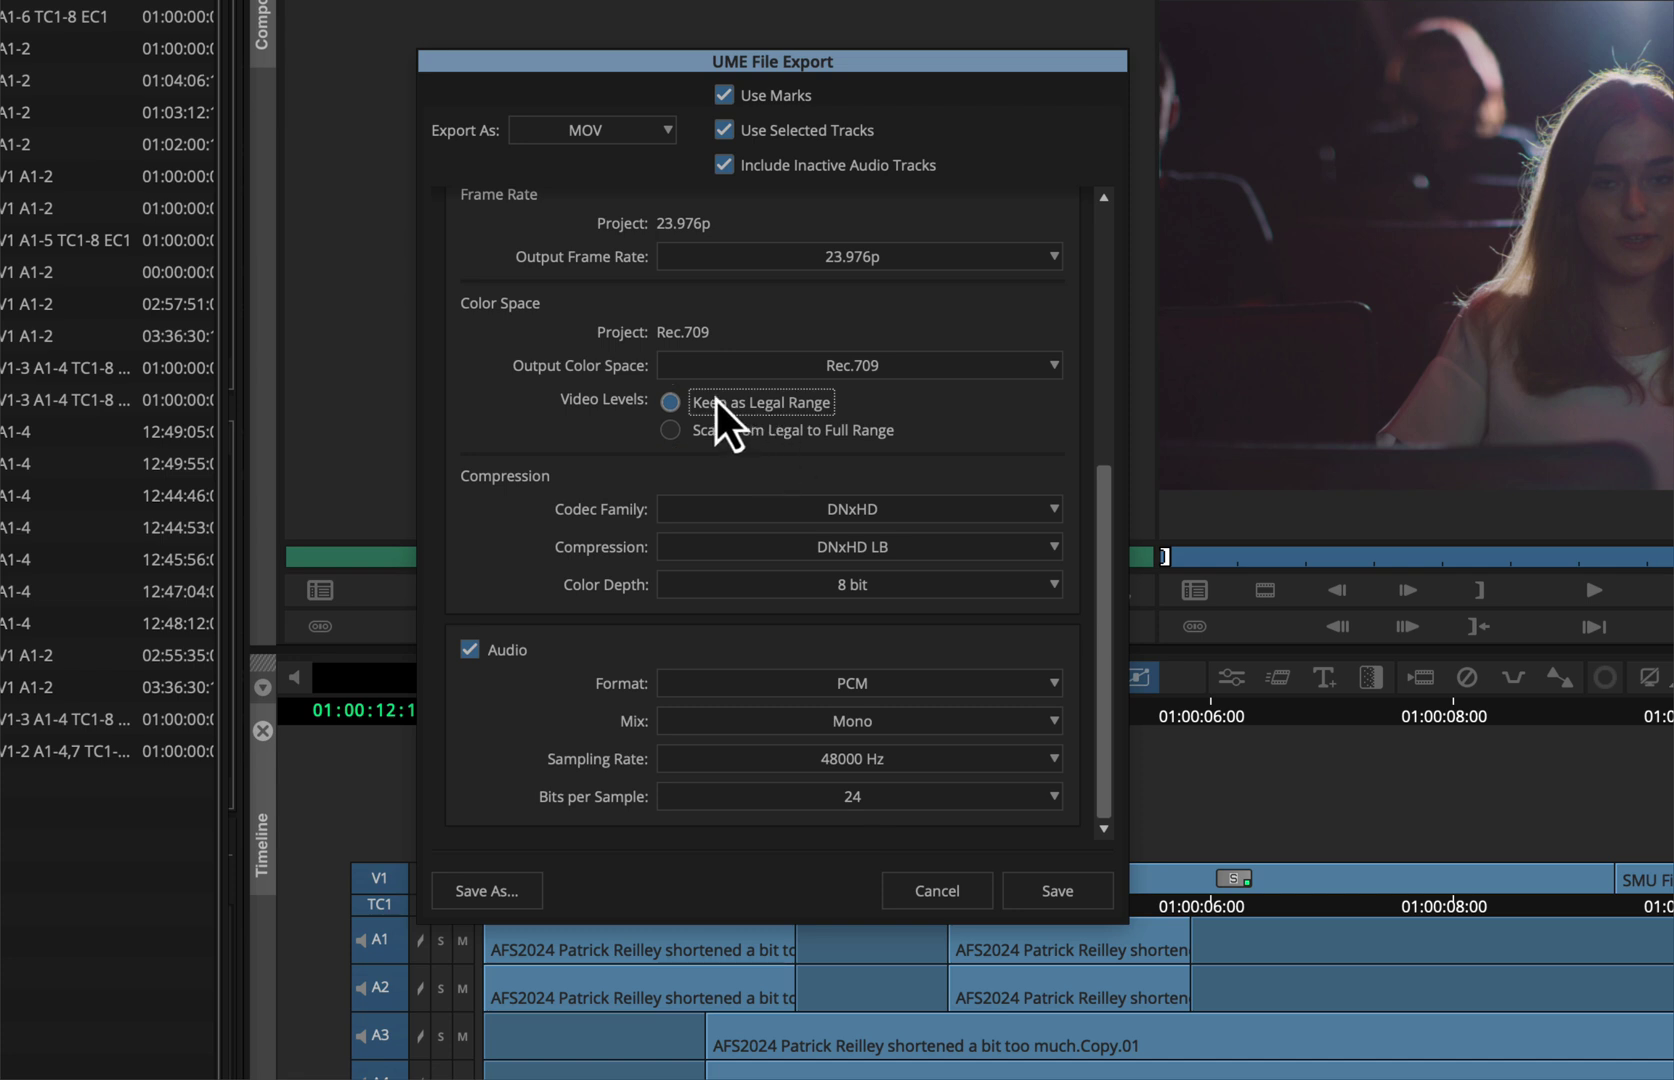
pyautogui.click(495, 888)
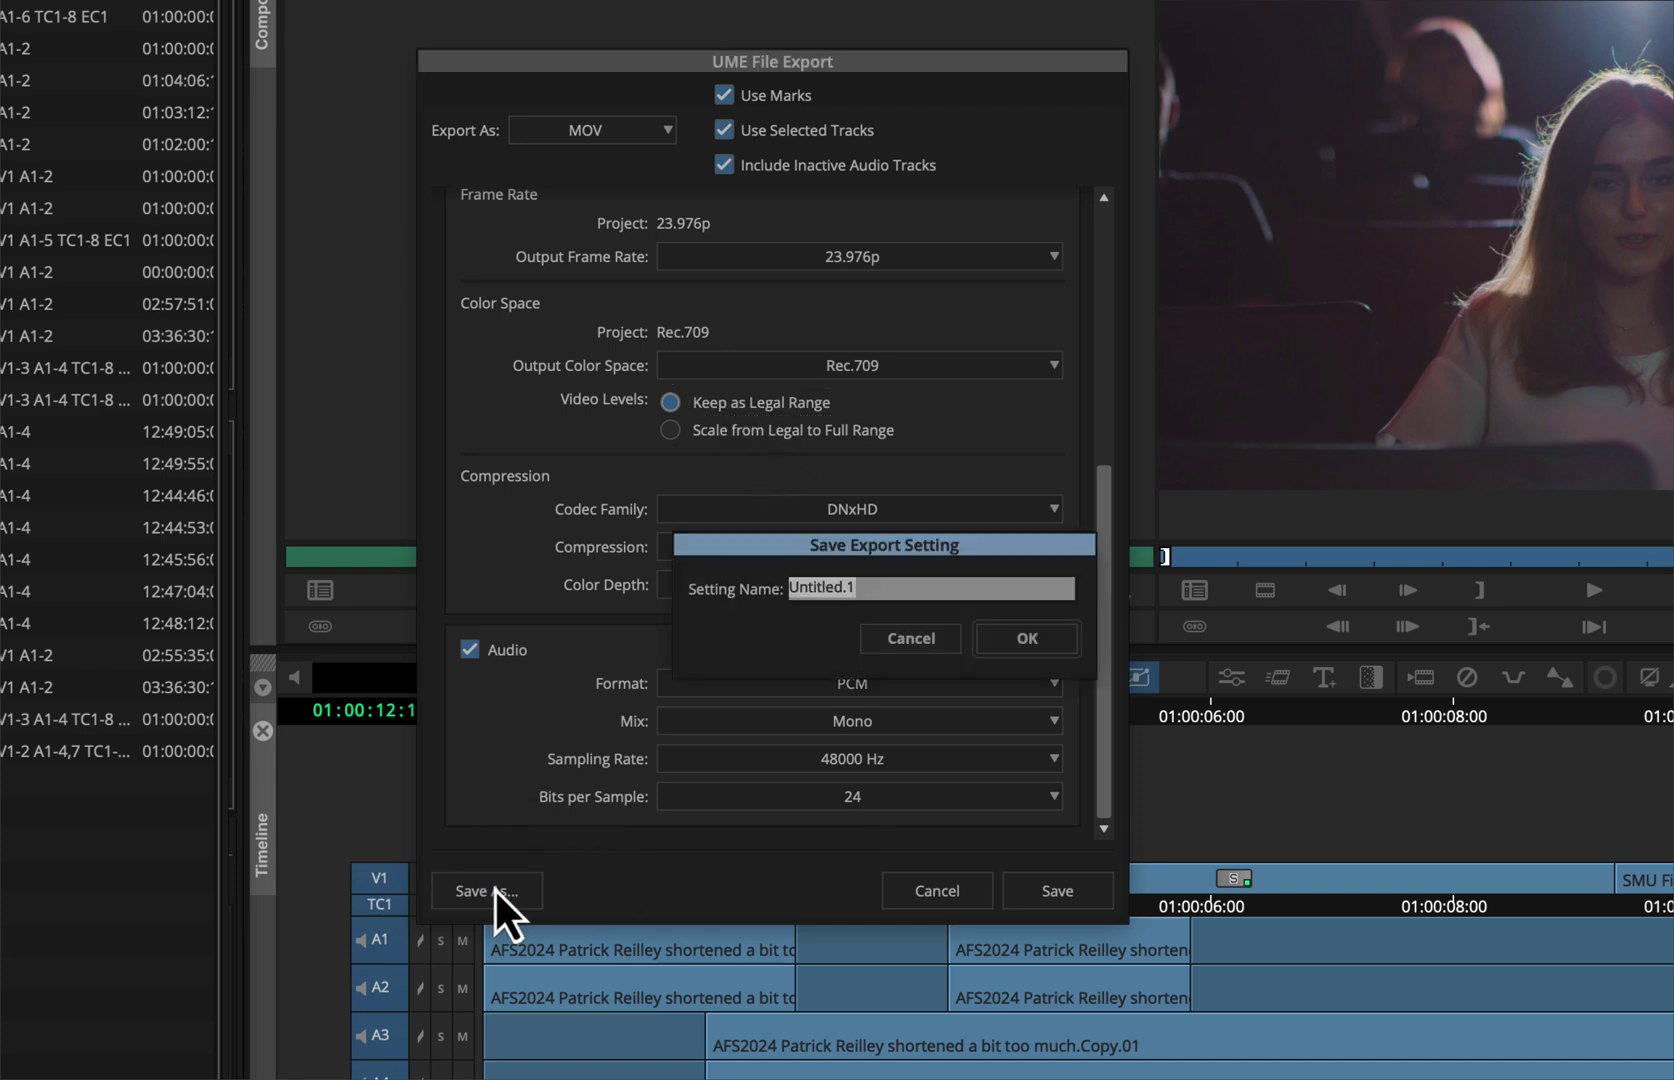
pyautogui.write('QT reference video for Pro')
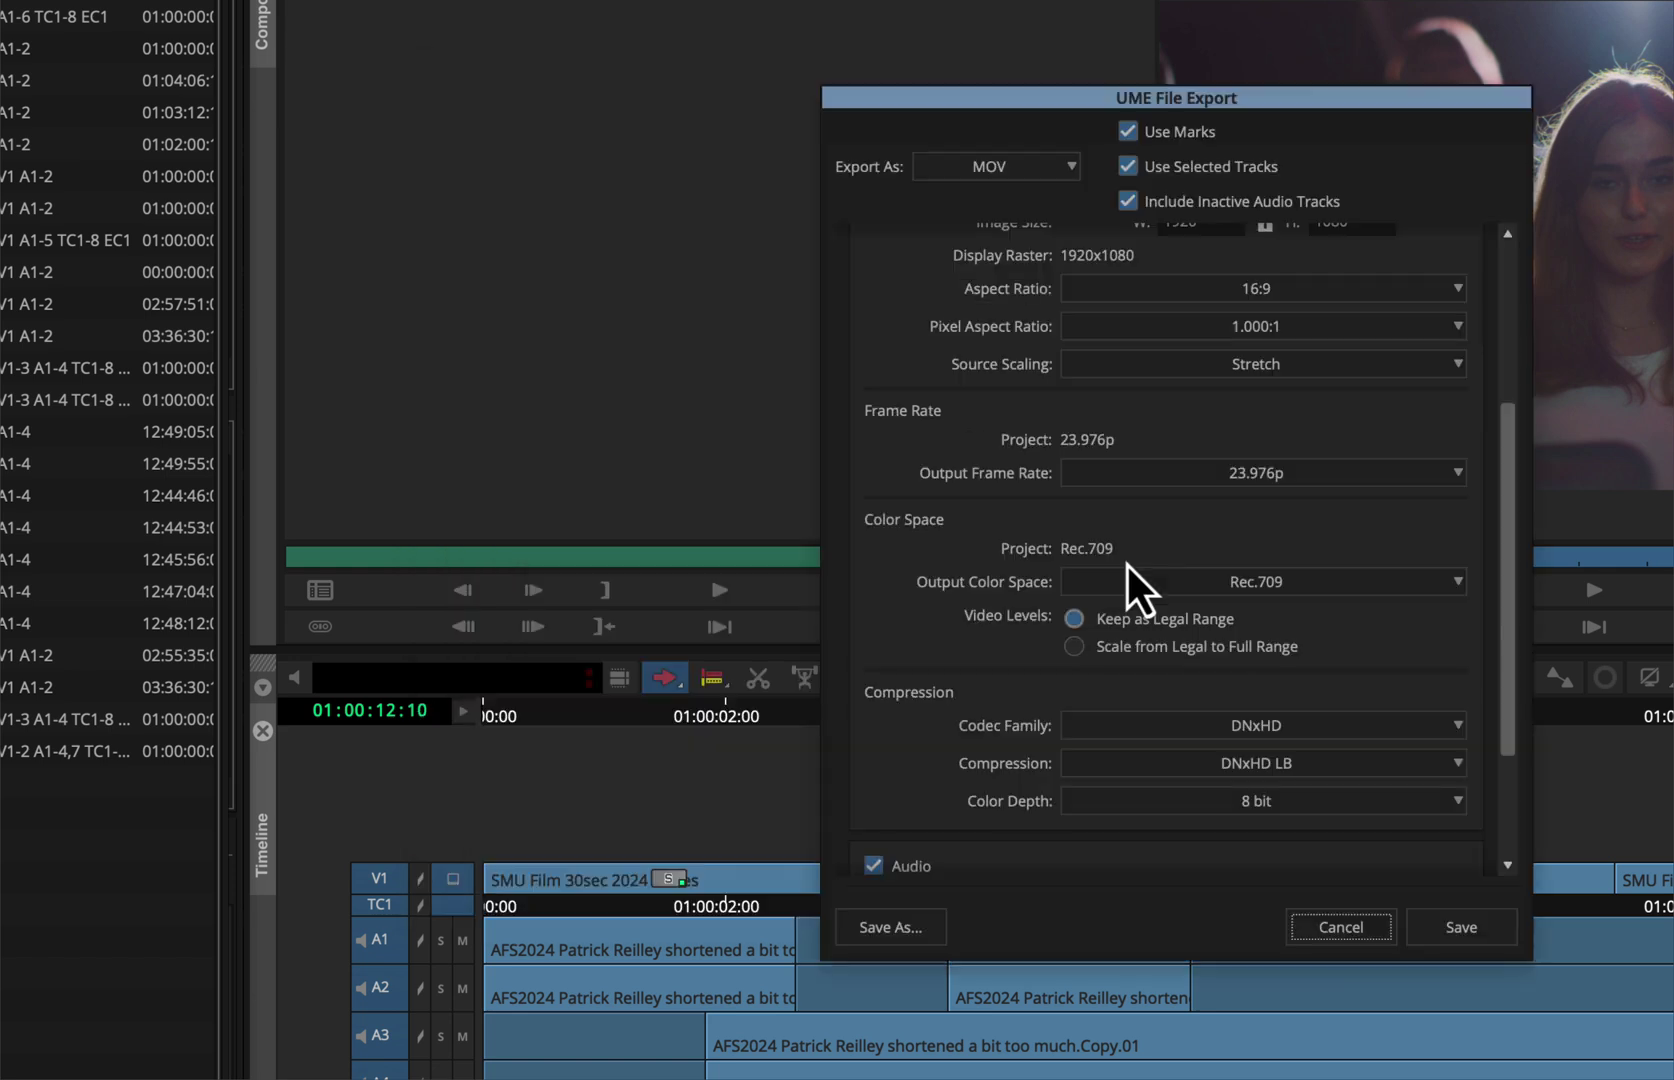
pyautogui.scroll(-3, 1050, 590)
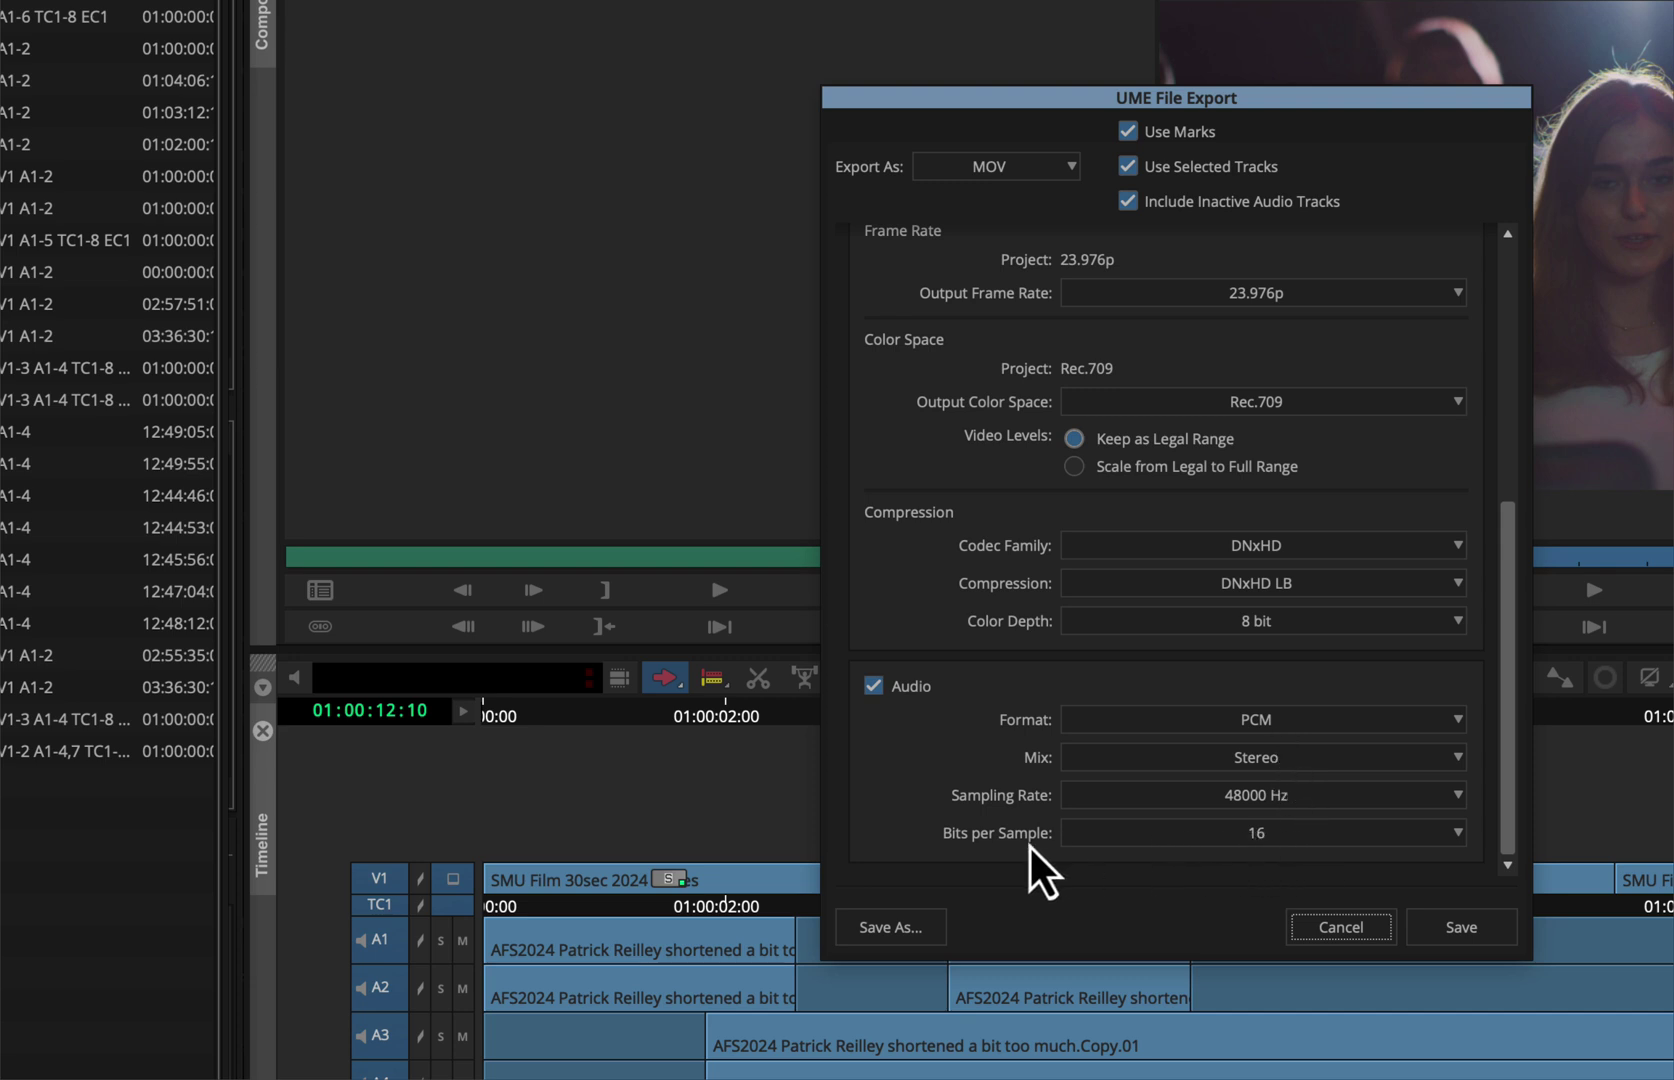
pyautogui.click(1283, 836)
pyautogui.click(1283, 836)
# - Export the movie to the Desktop as 'moving projects demo QT ref'
pyautogui.click(1496, 929)
pyautogui.press('Right')
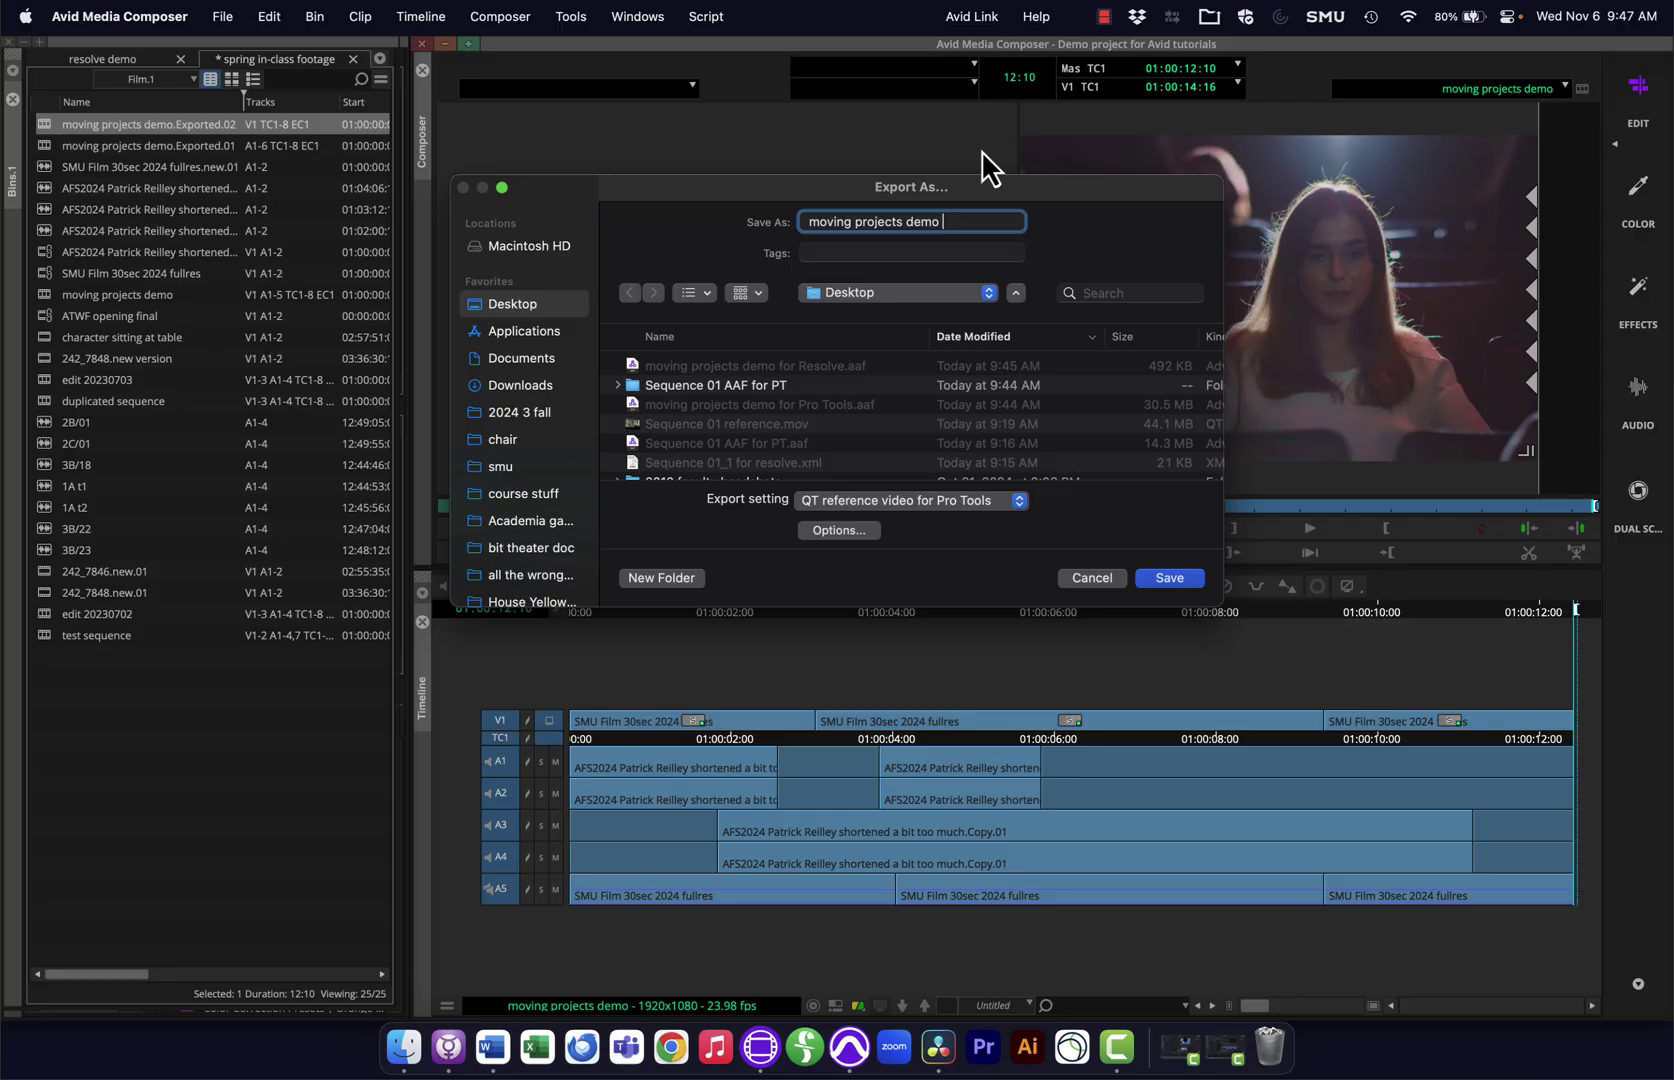
pyautogui.write('QT ref')
pyautogui.press('Return')
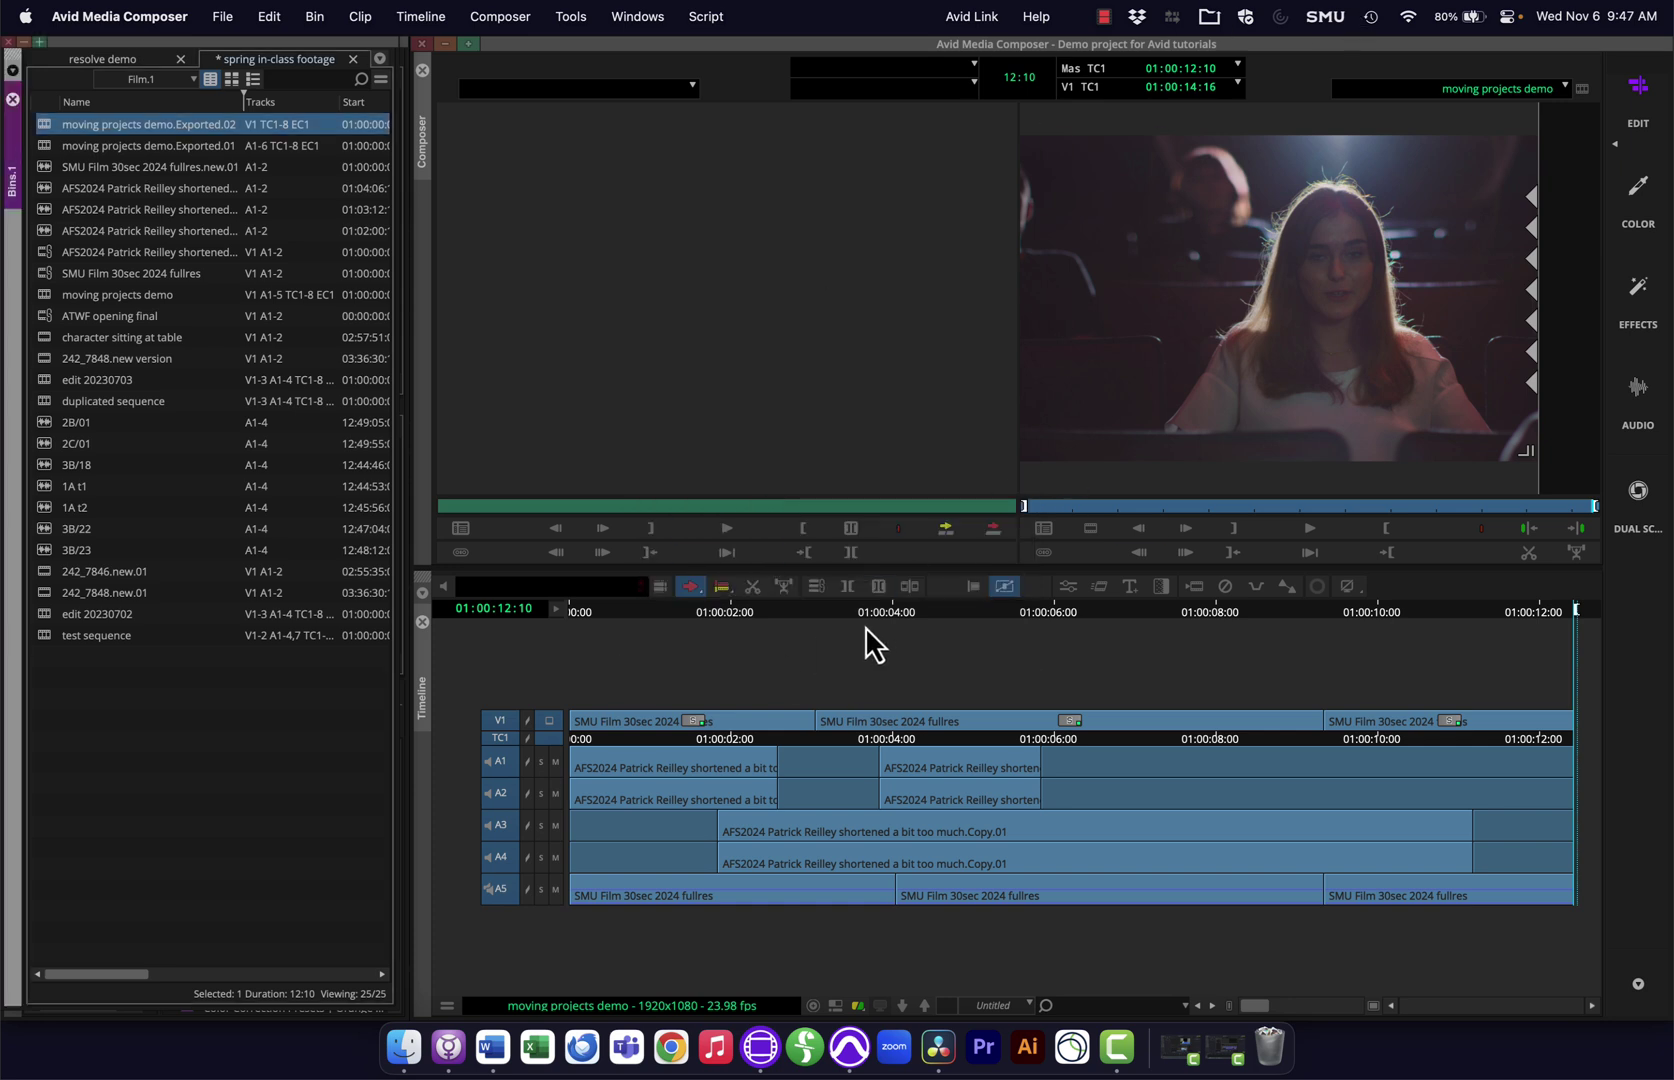
# - In Finder, check the Pro Tools AAF, Resolve AAF and QT ref movie, then switch to DaVinci Resolve
pyautogui.press('super+Tab')
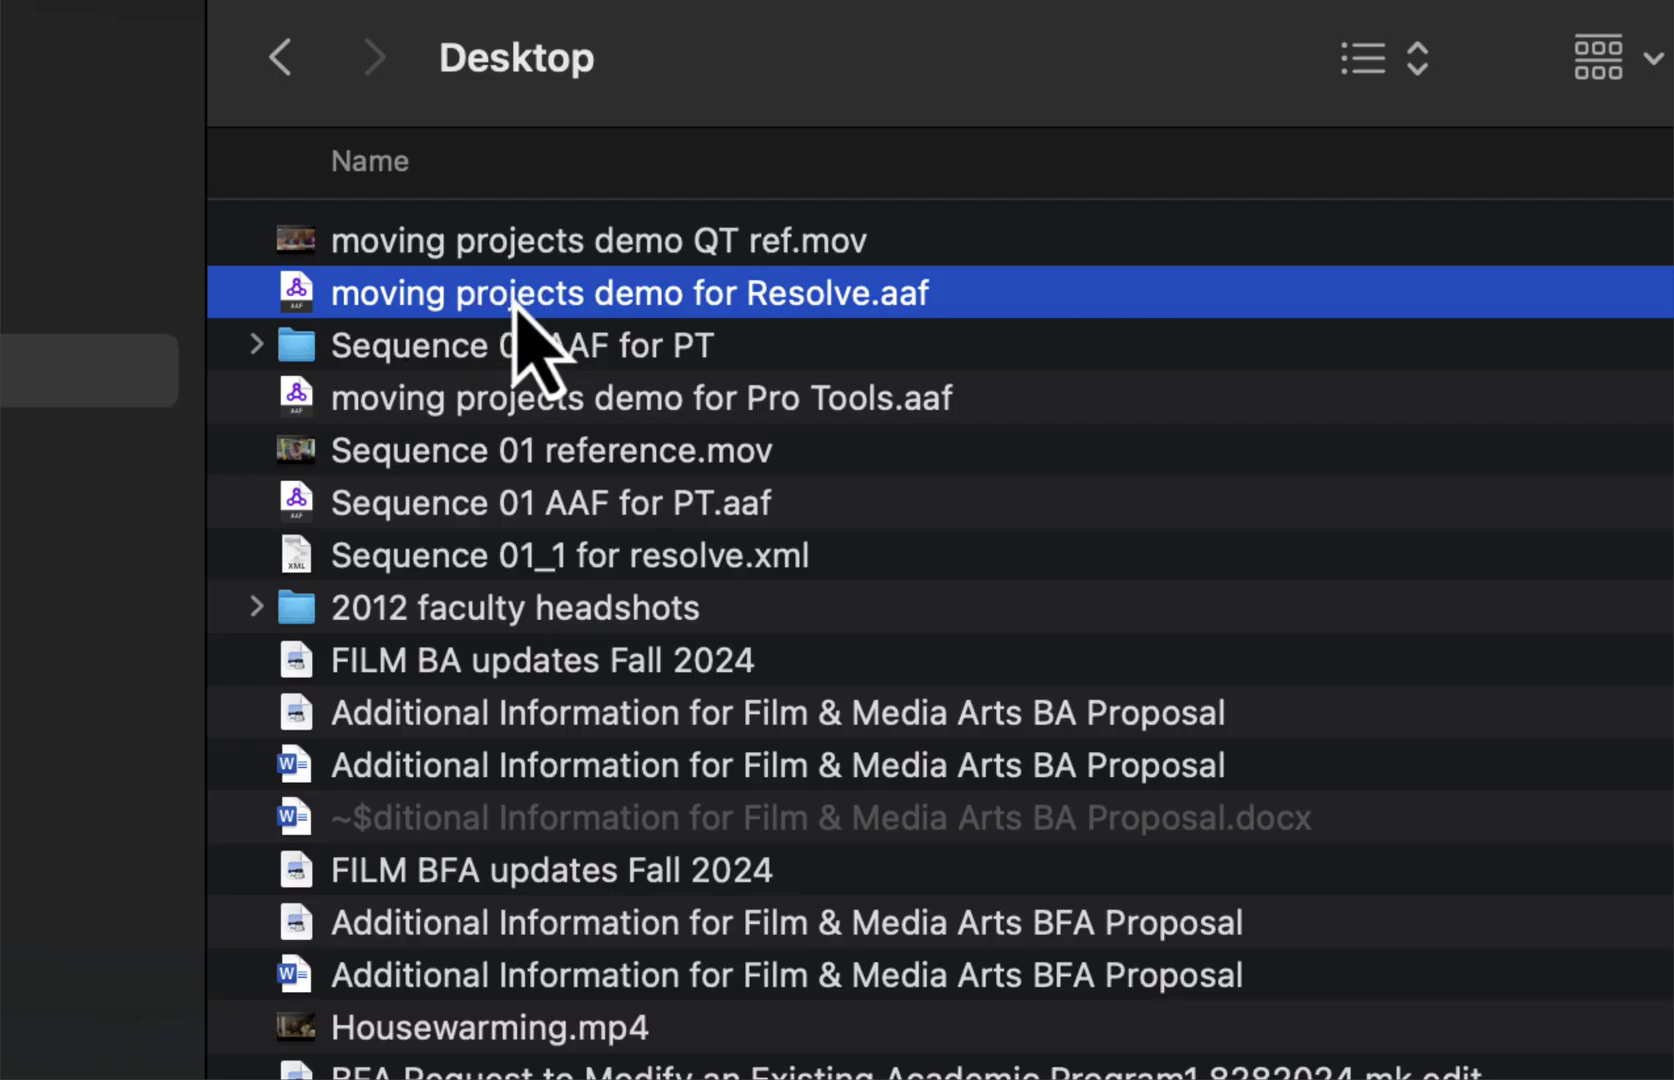
pyautogui.click(540, 405)
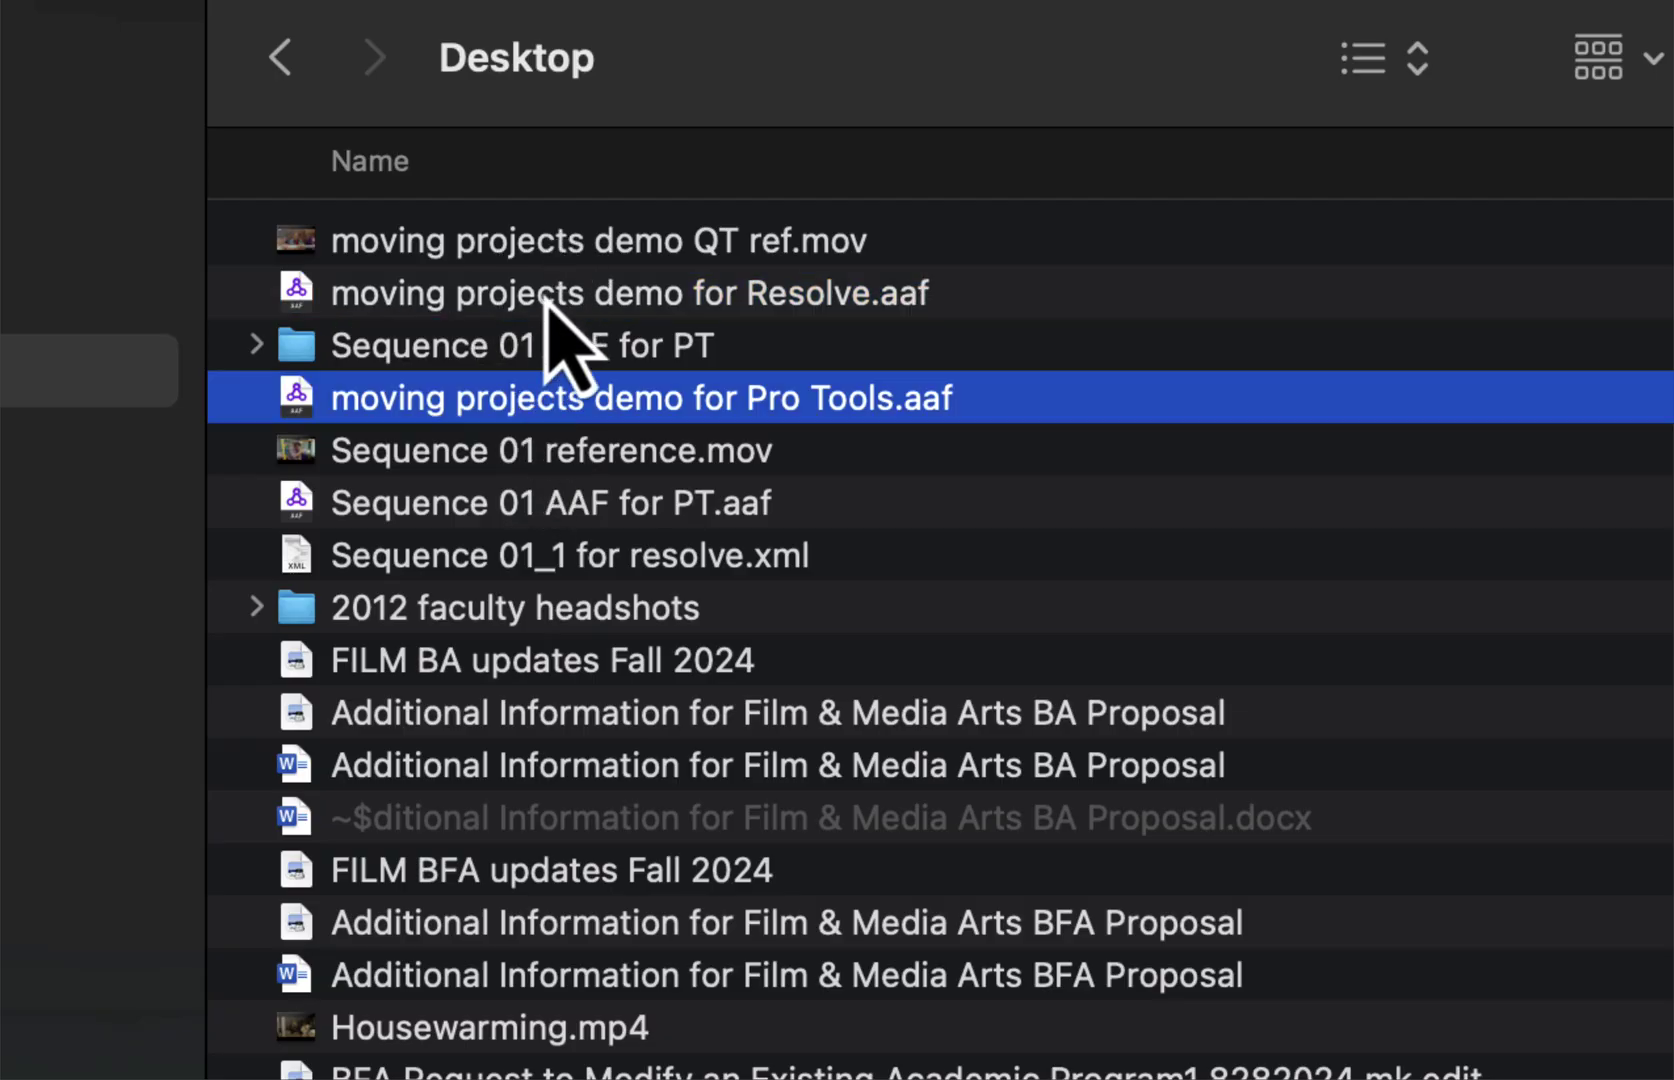
pyautogui.click(549, 300)
pyautogui.click(546, 258)
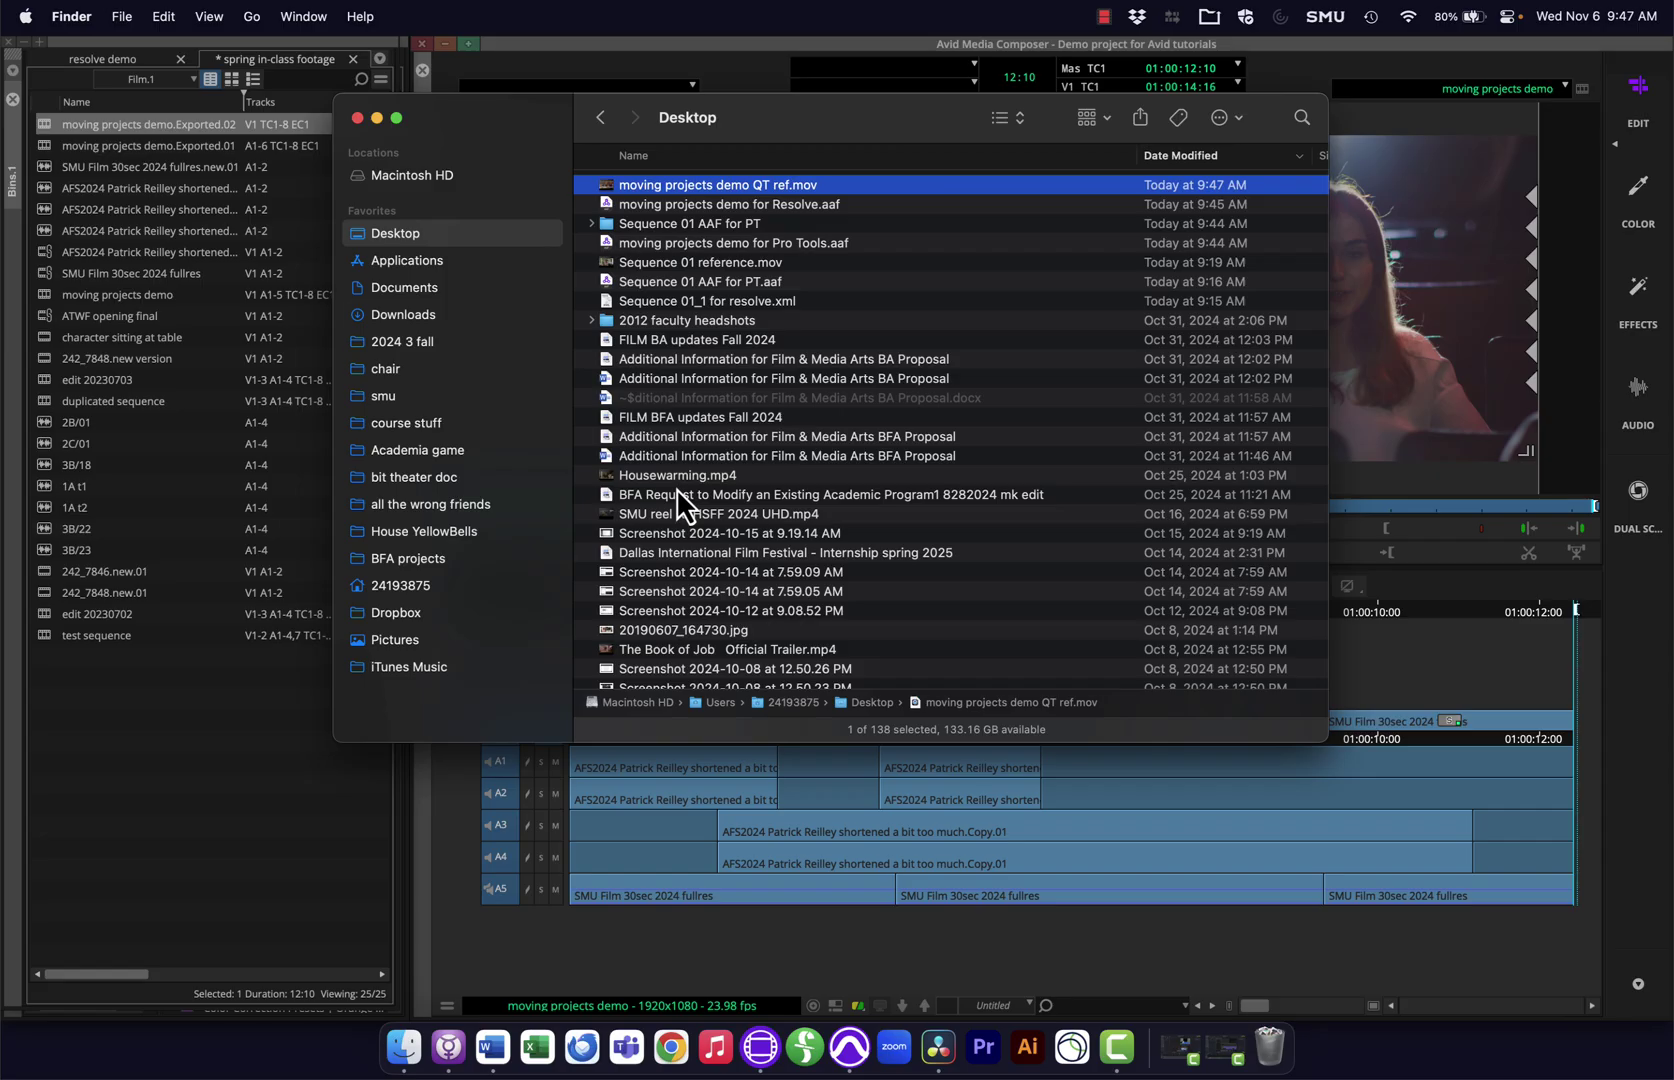
pyautogui.press('super+Tab')
pyautogui.press('super+Tab')
pyautogui.press('super+Tab')
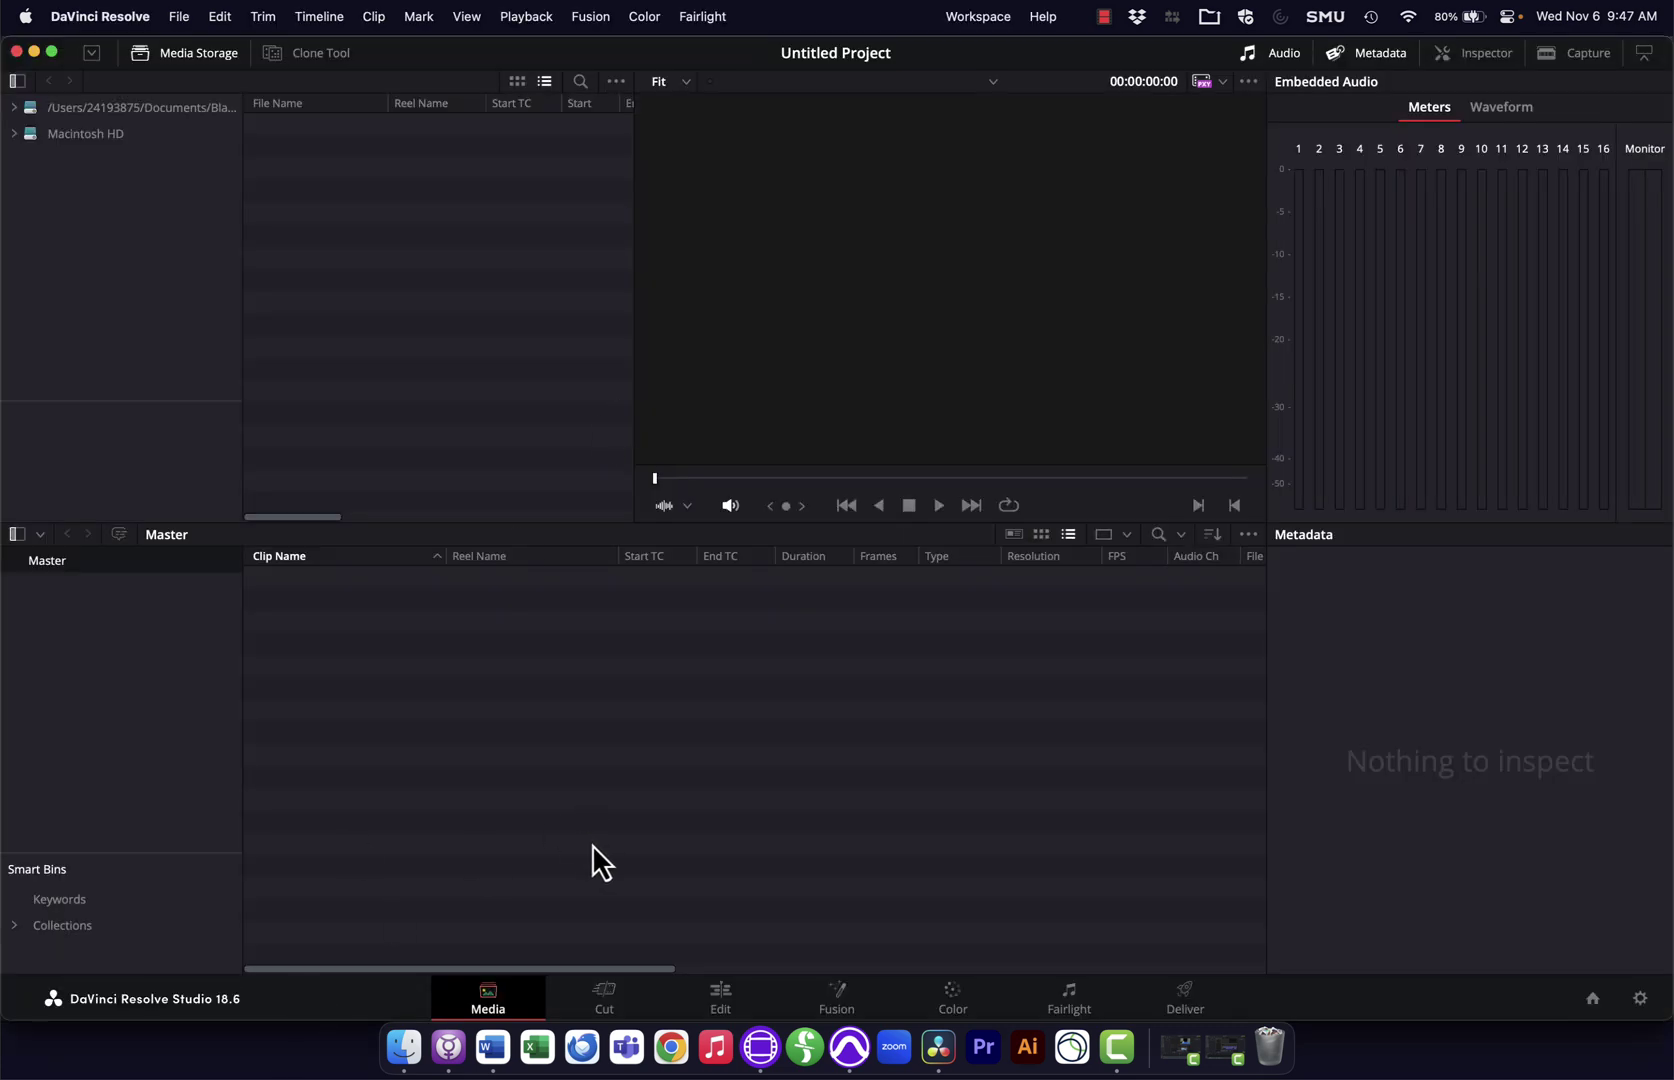
# - Import 'moving projects demo for Resolve.aaf' as a timeline with default AAF import settings
pyautogui.click(180, 15)
pyautogui.moveTo(245, 297)
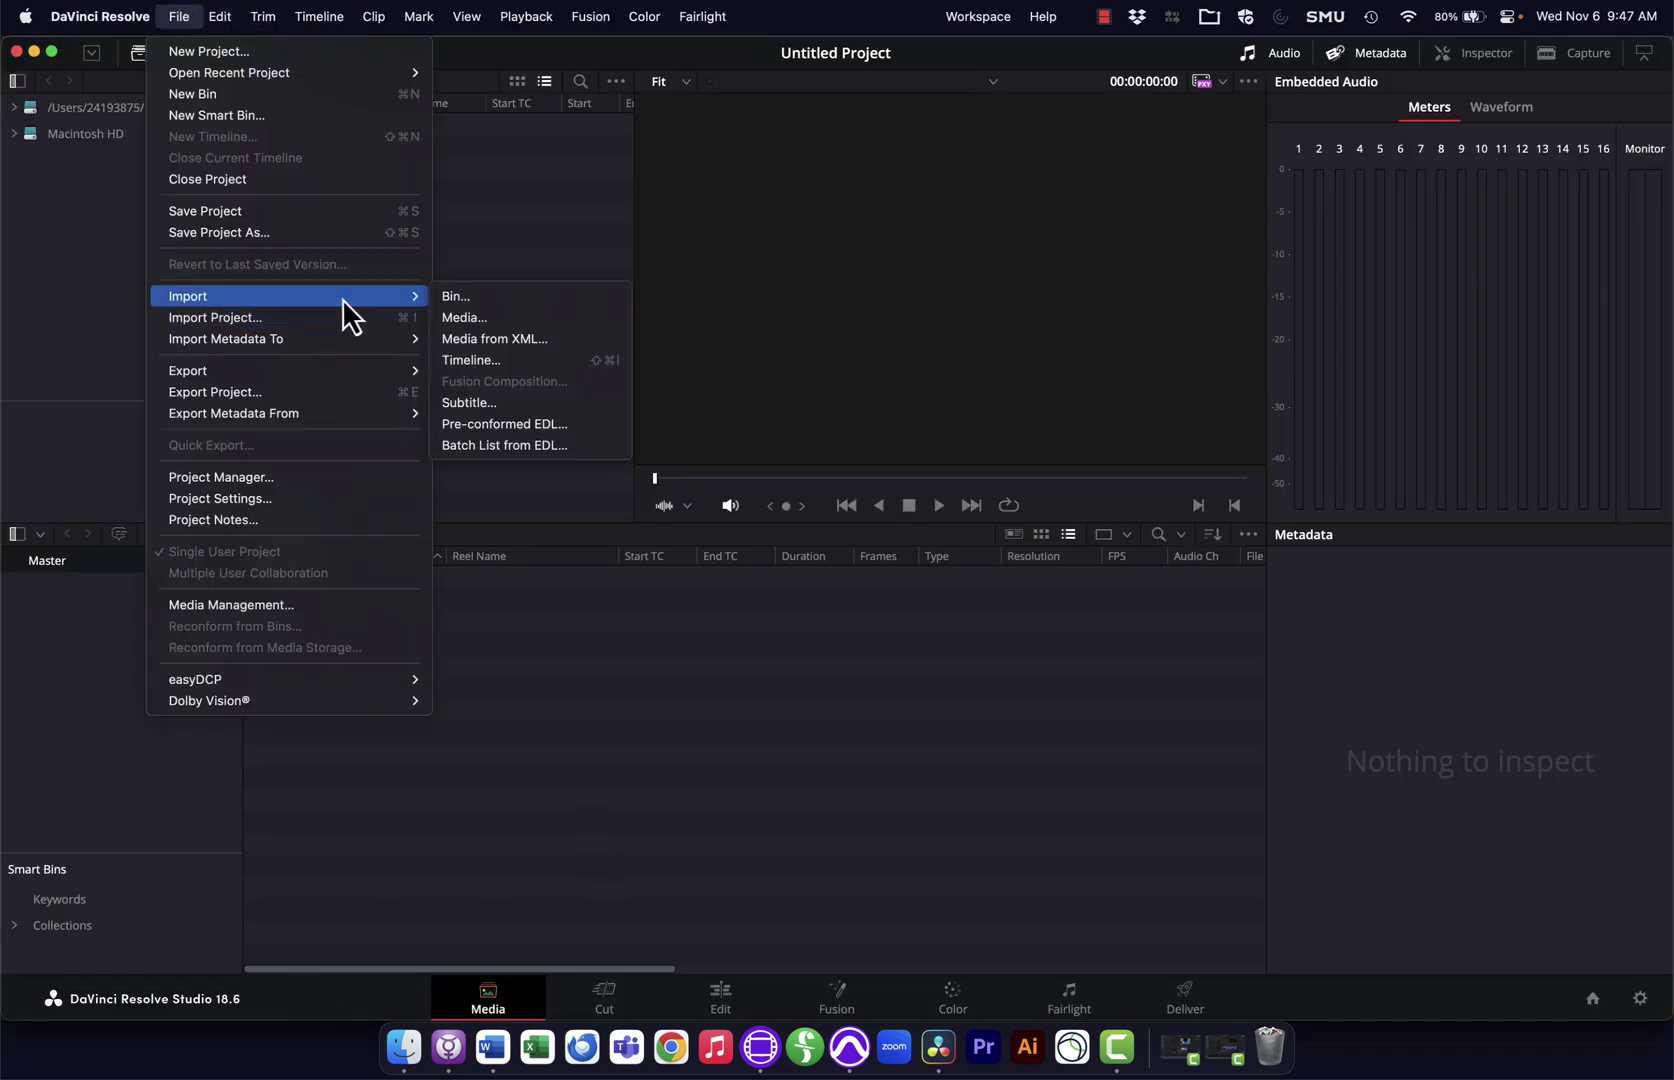
pyautogui.click(524, 358)
pyautogui.click(778, 296)
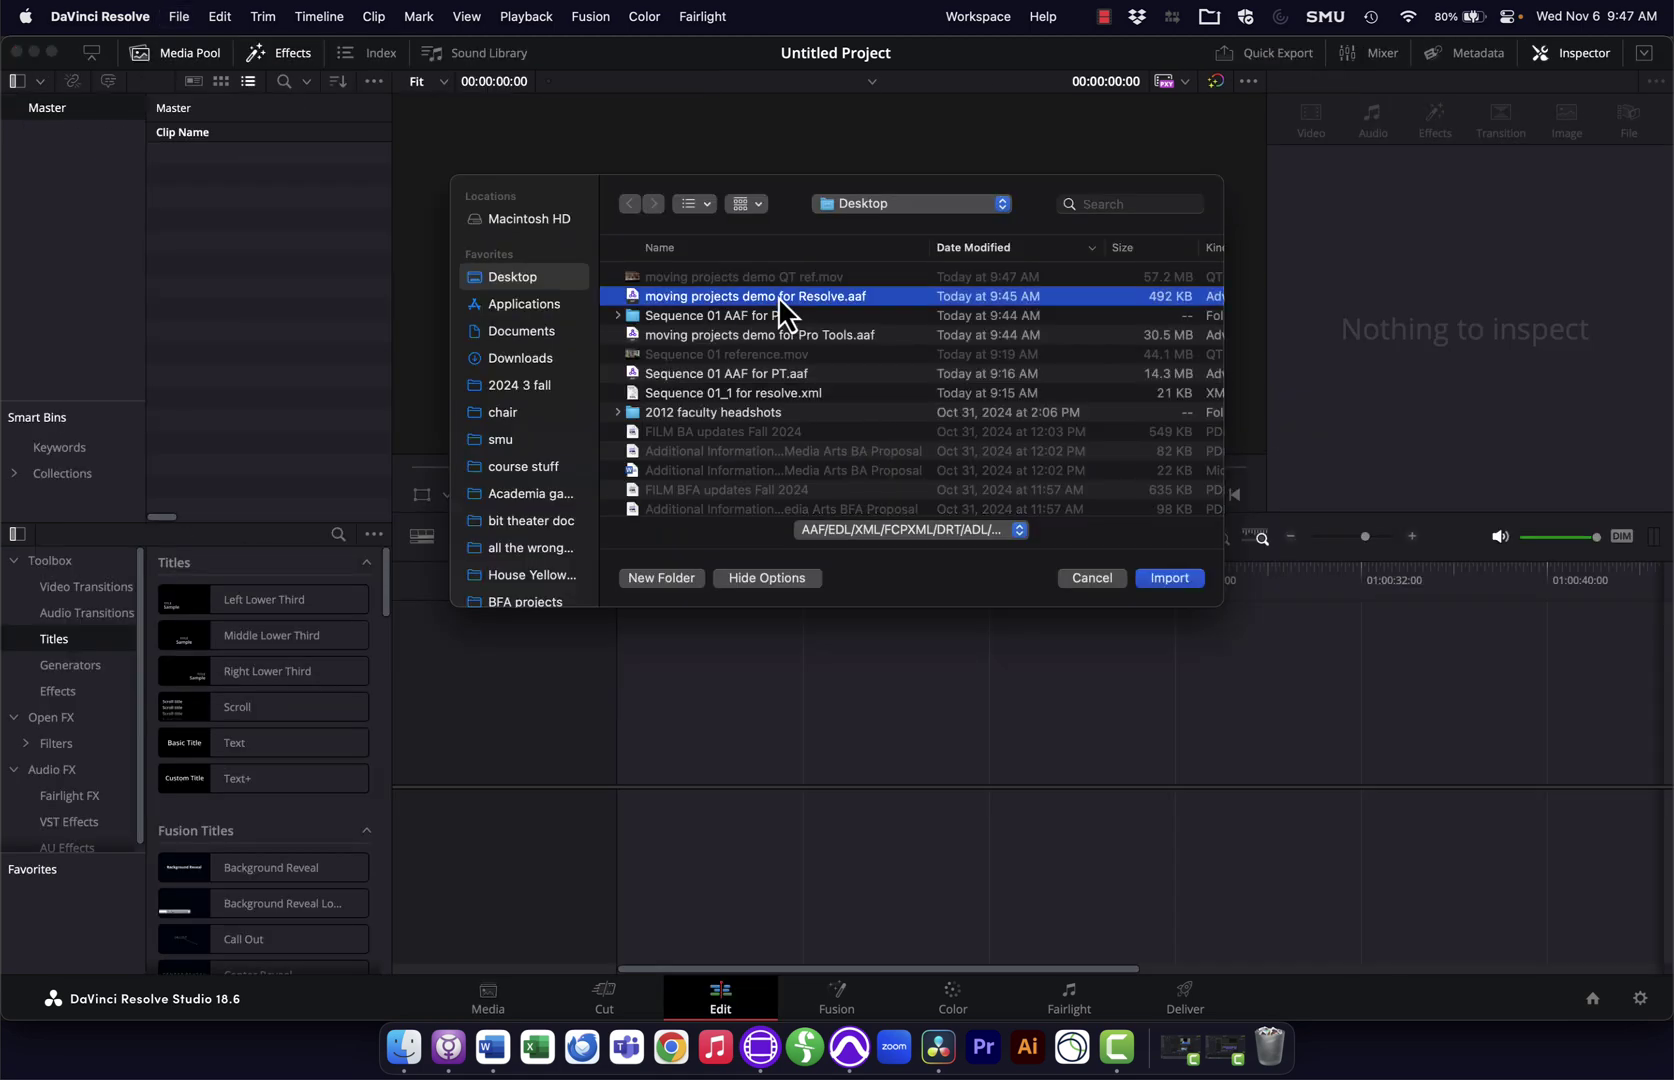
pyautogui.press('Return')
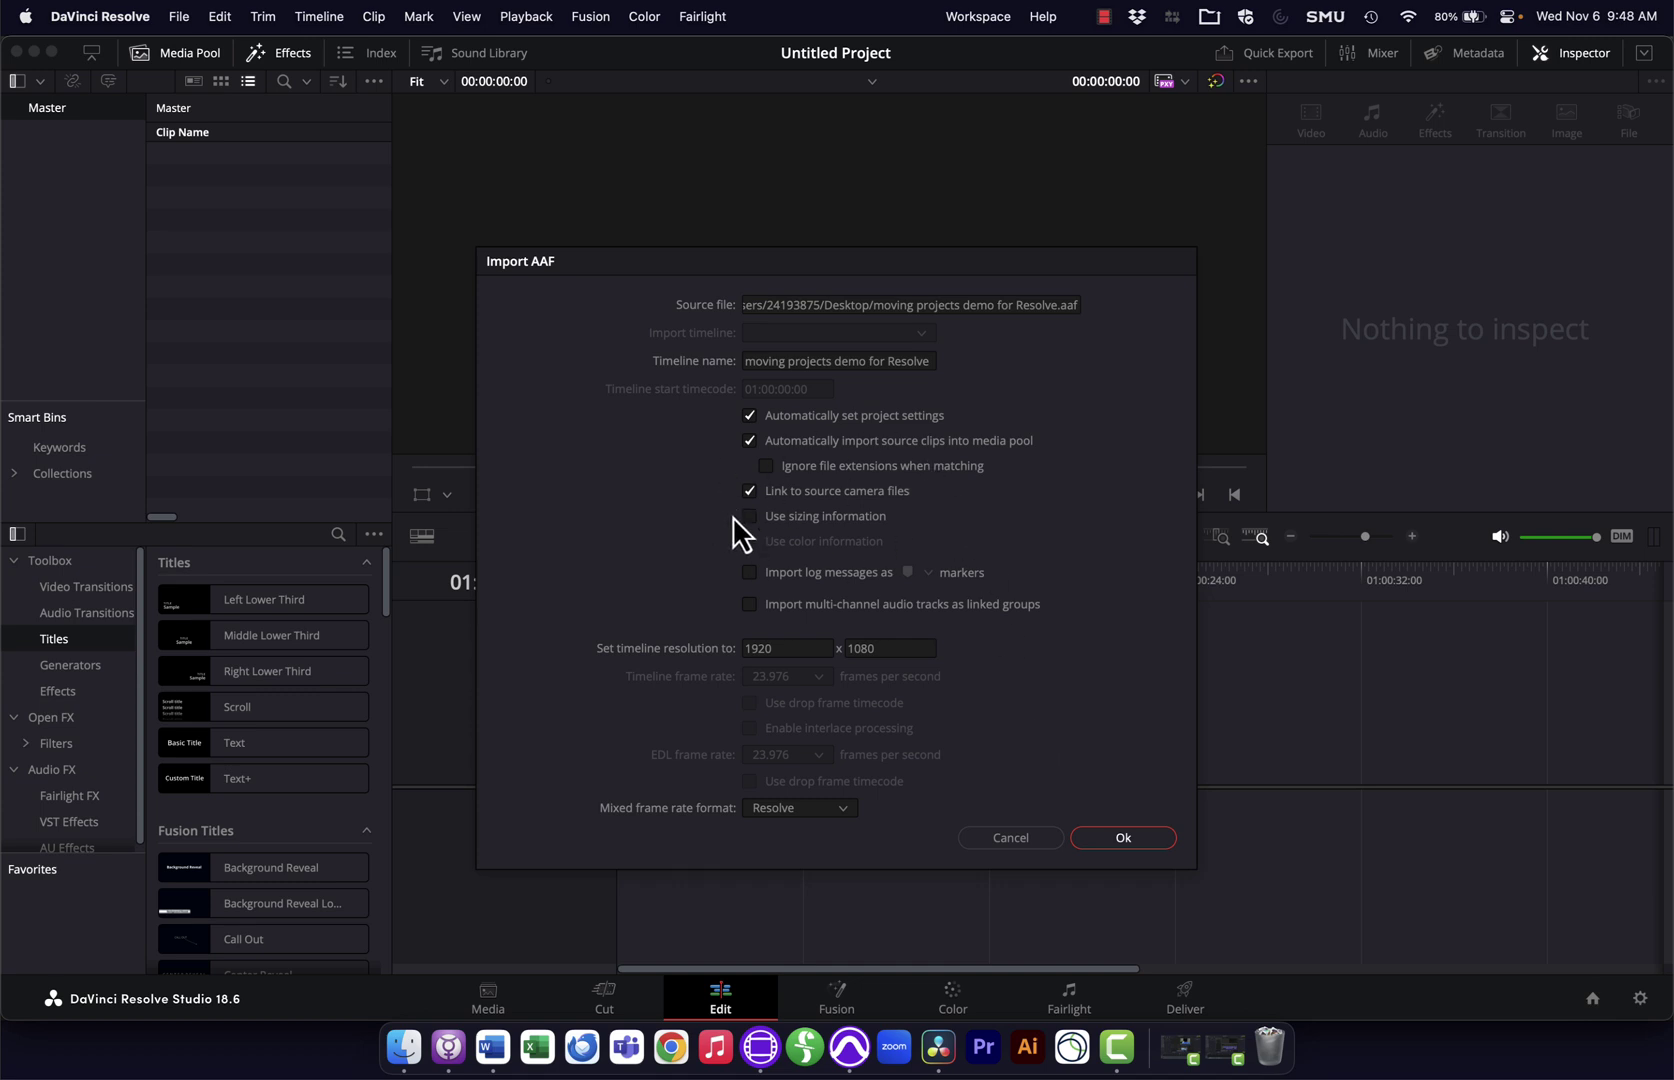
pyautogui.click(1120, 840)
# - Scrub the timeline, checking frames at 01:00:05:13 and 01:00:04:14, then switch to Pro Tools
pyautogui.moveTo(680, 573); pyautogui.dragTo(1079, 568)
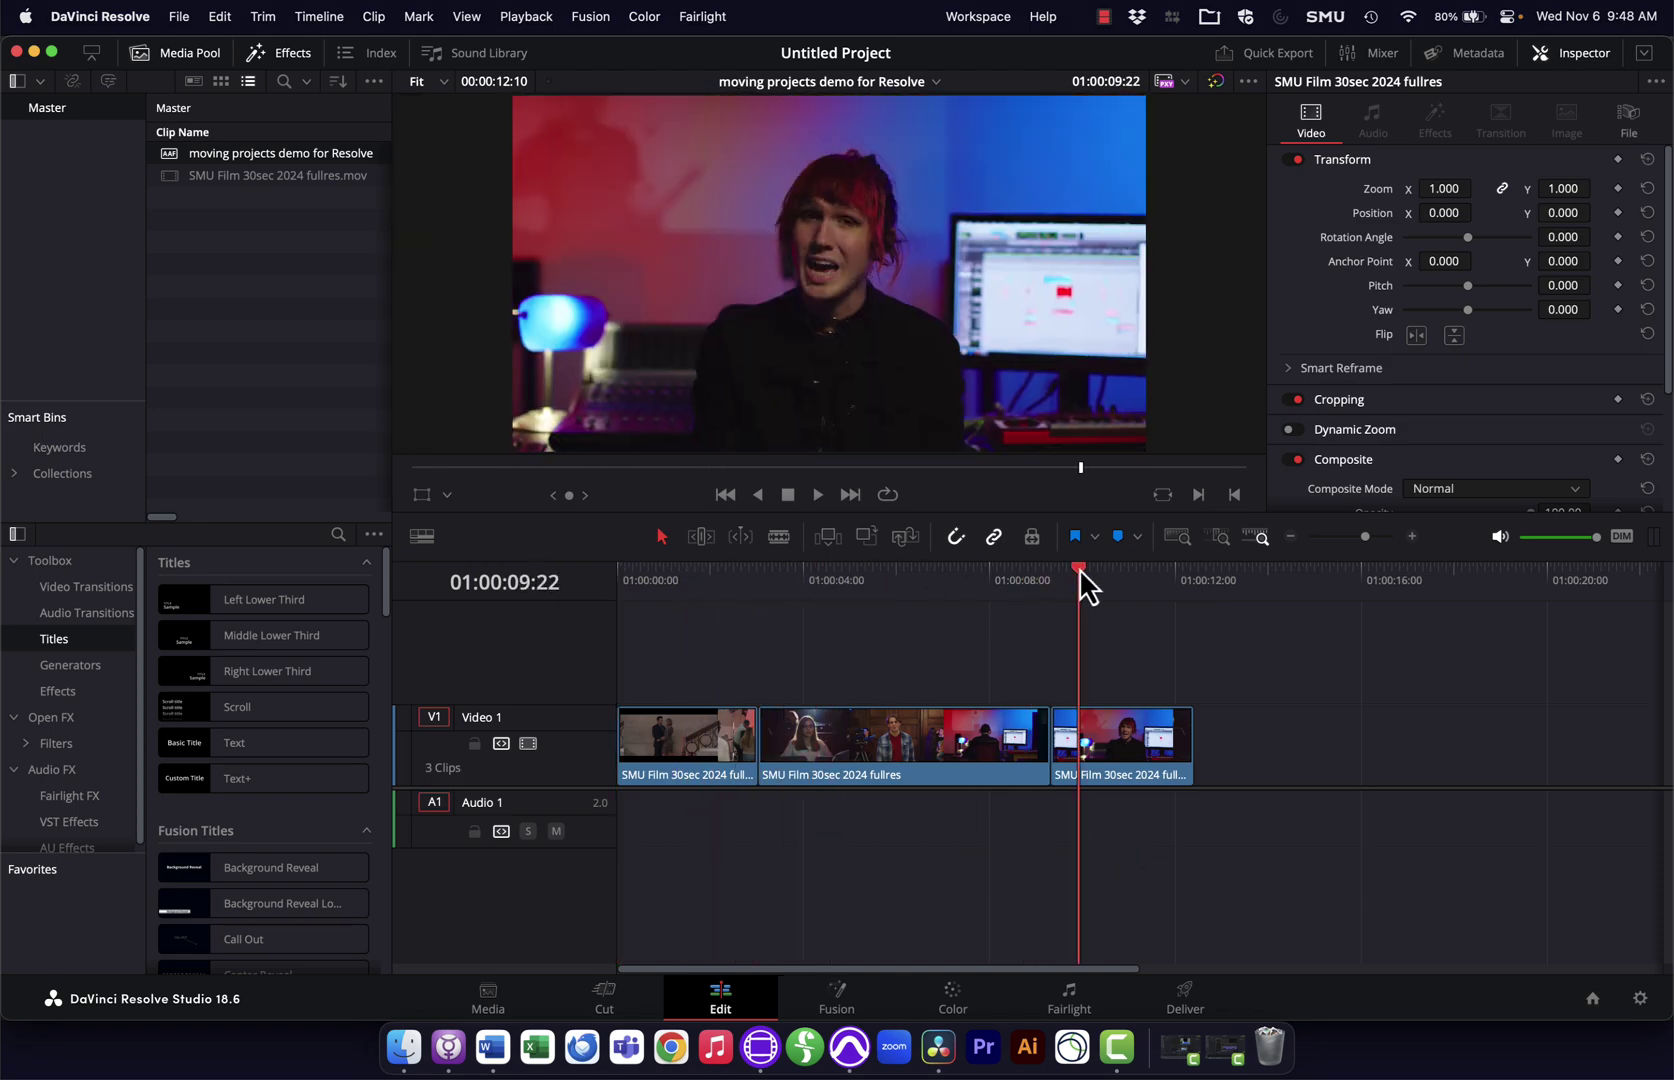
pyautogui.click(876, 579)
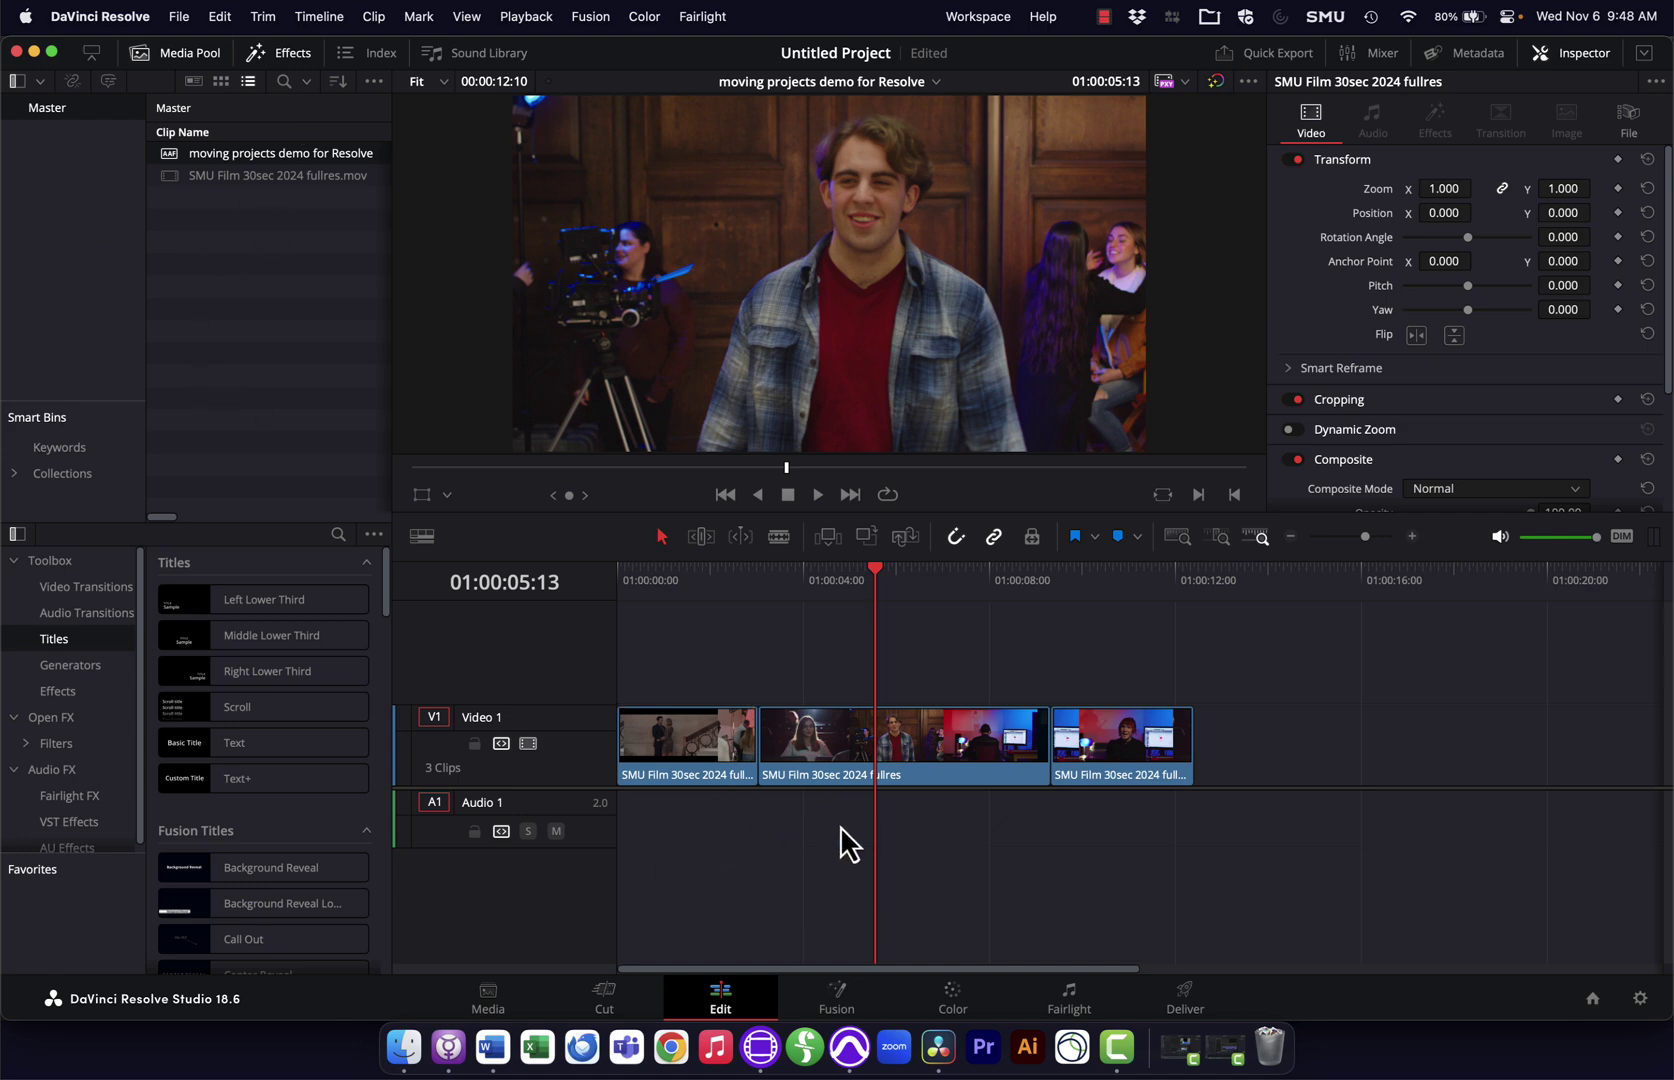
pyautogui.click(830, 579)
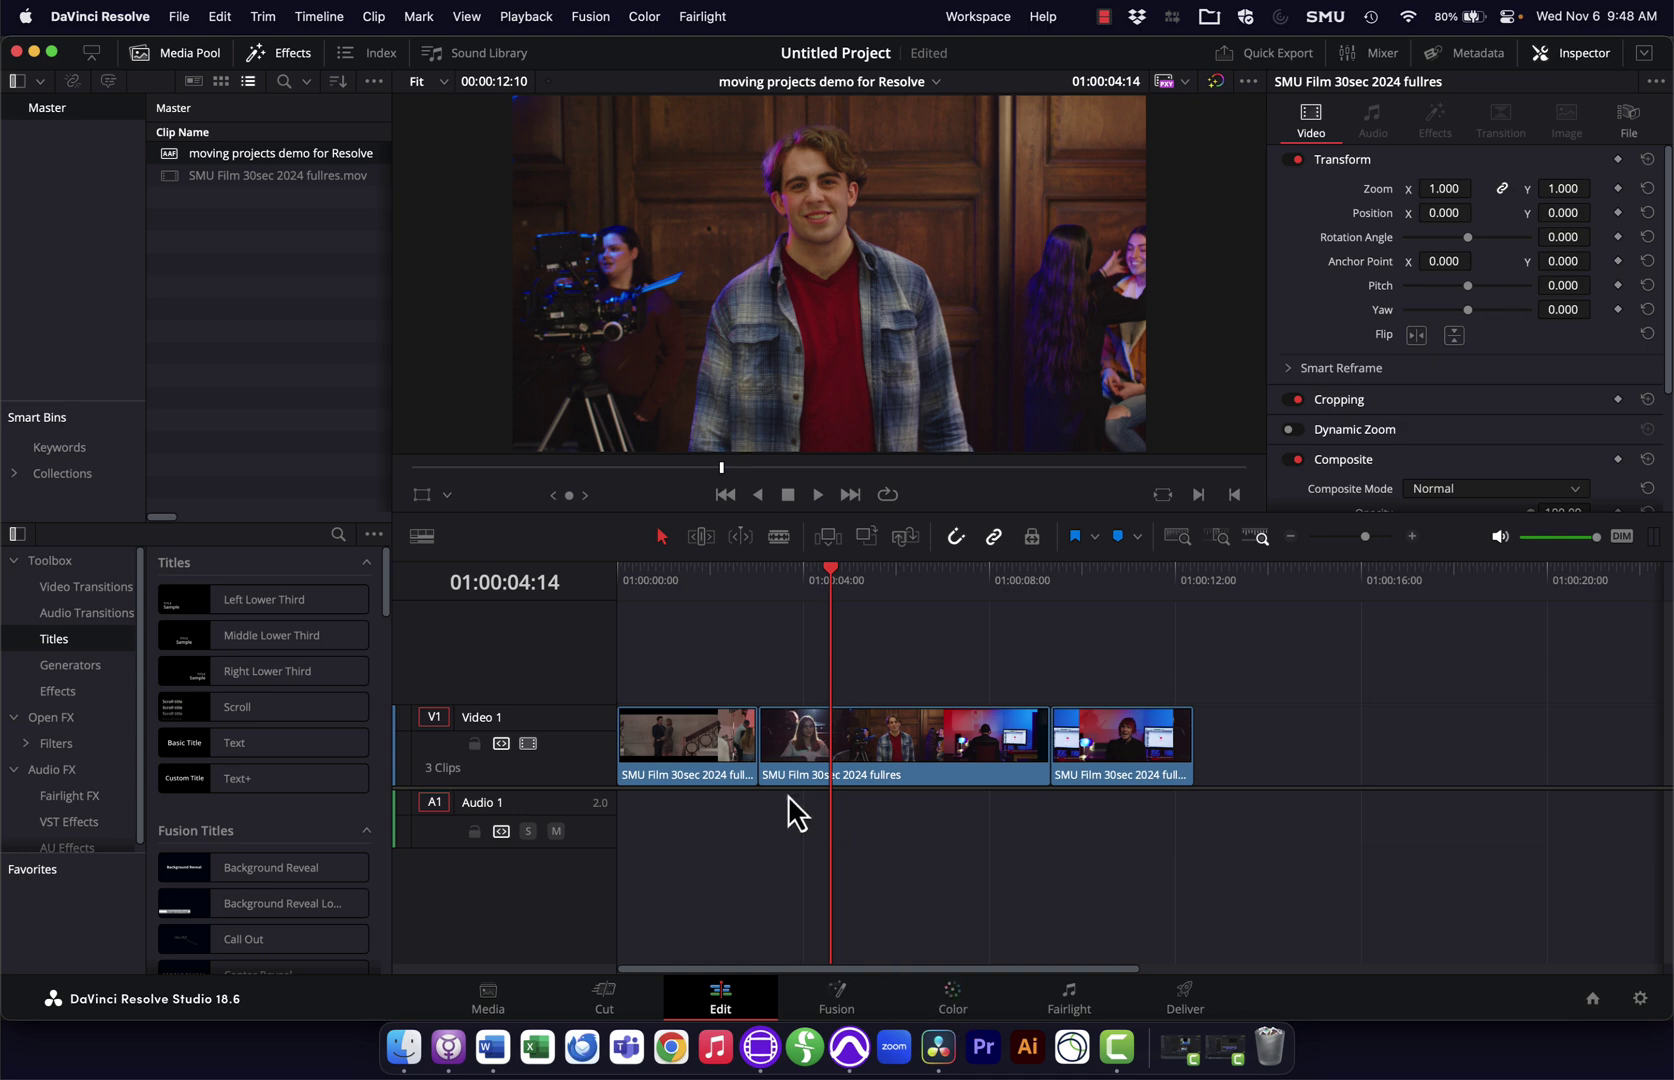
pyautogui.press('super+Tab')
pyautogui.press('super+Tab')
pyautogui.press('super+Tab')
pyautogui.press('super+Tab')
# - Open 'moving projects demo for Pro Tools.aaf' from the Desktop as a new session saved on the Desktop
pyautogui.click(141, 16)
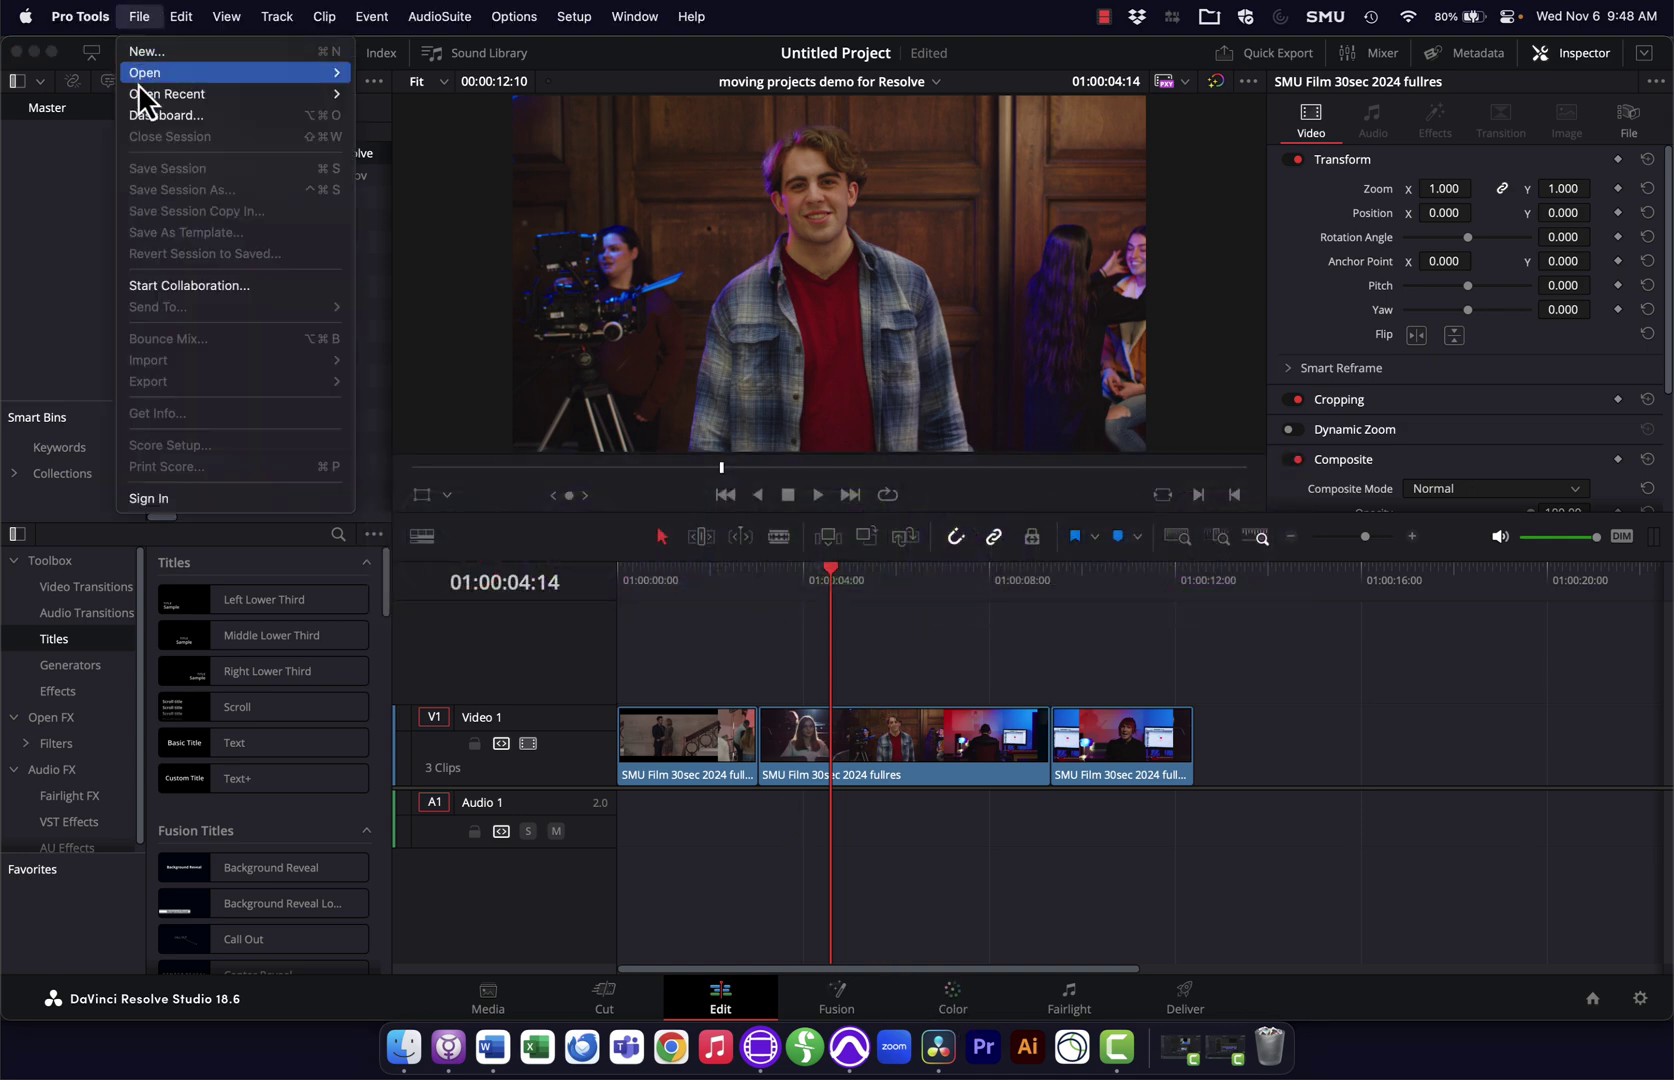
pyautogui.moveTo(218, 76)
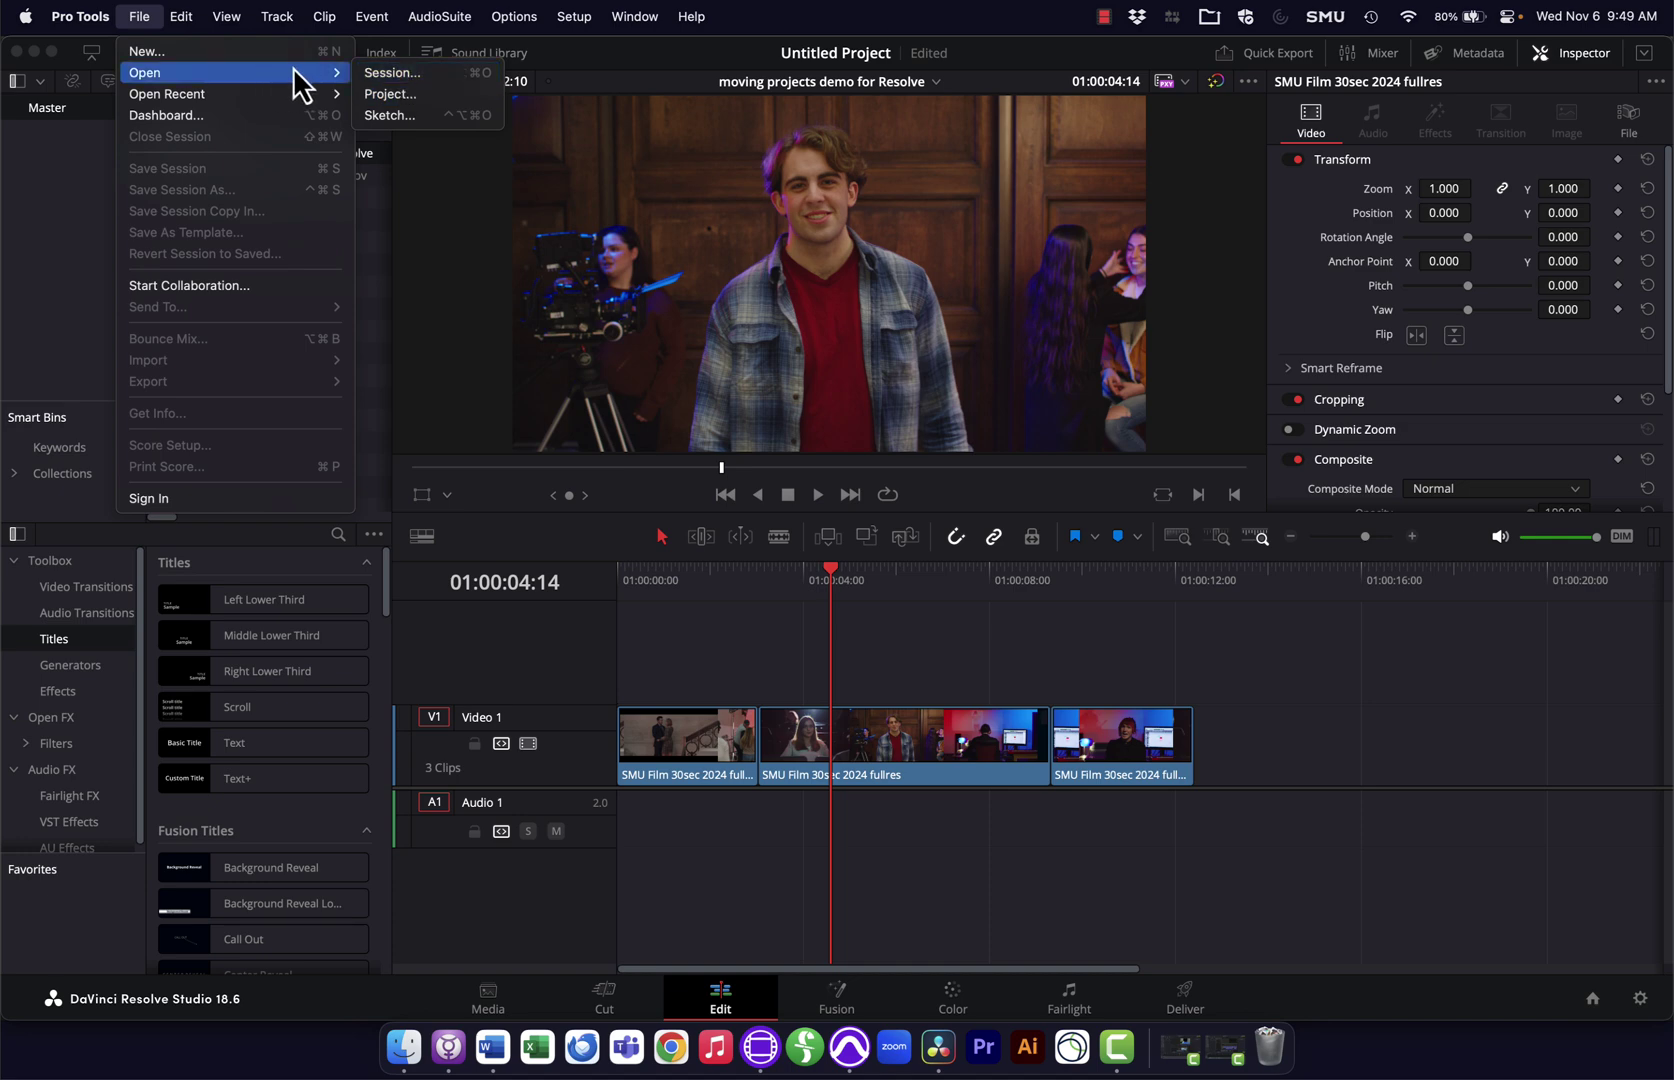
pyautogui.click(387, 72)
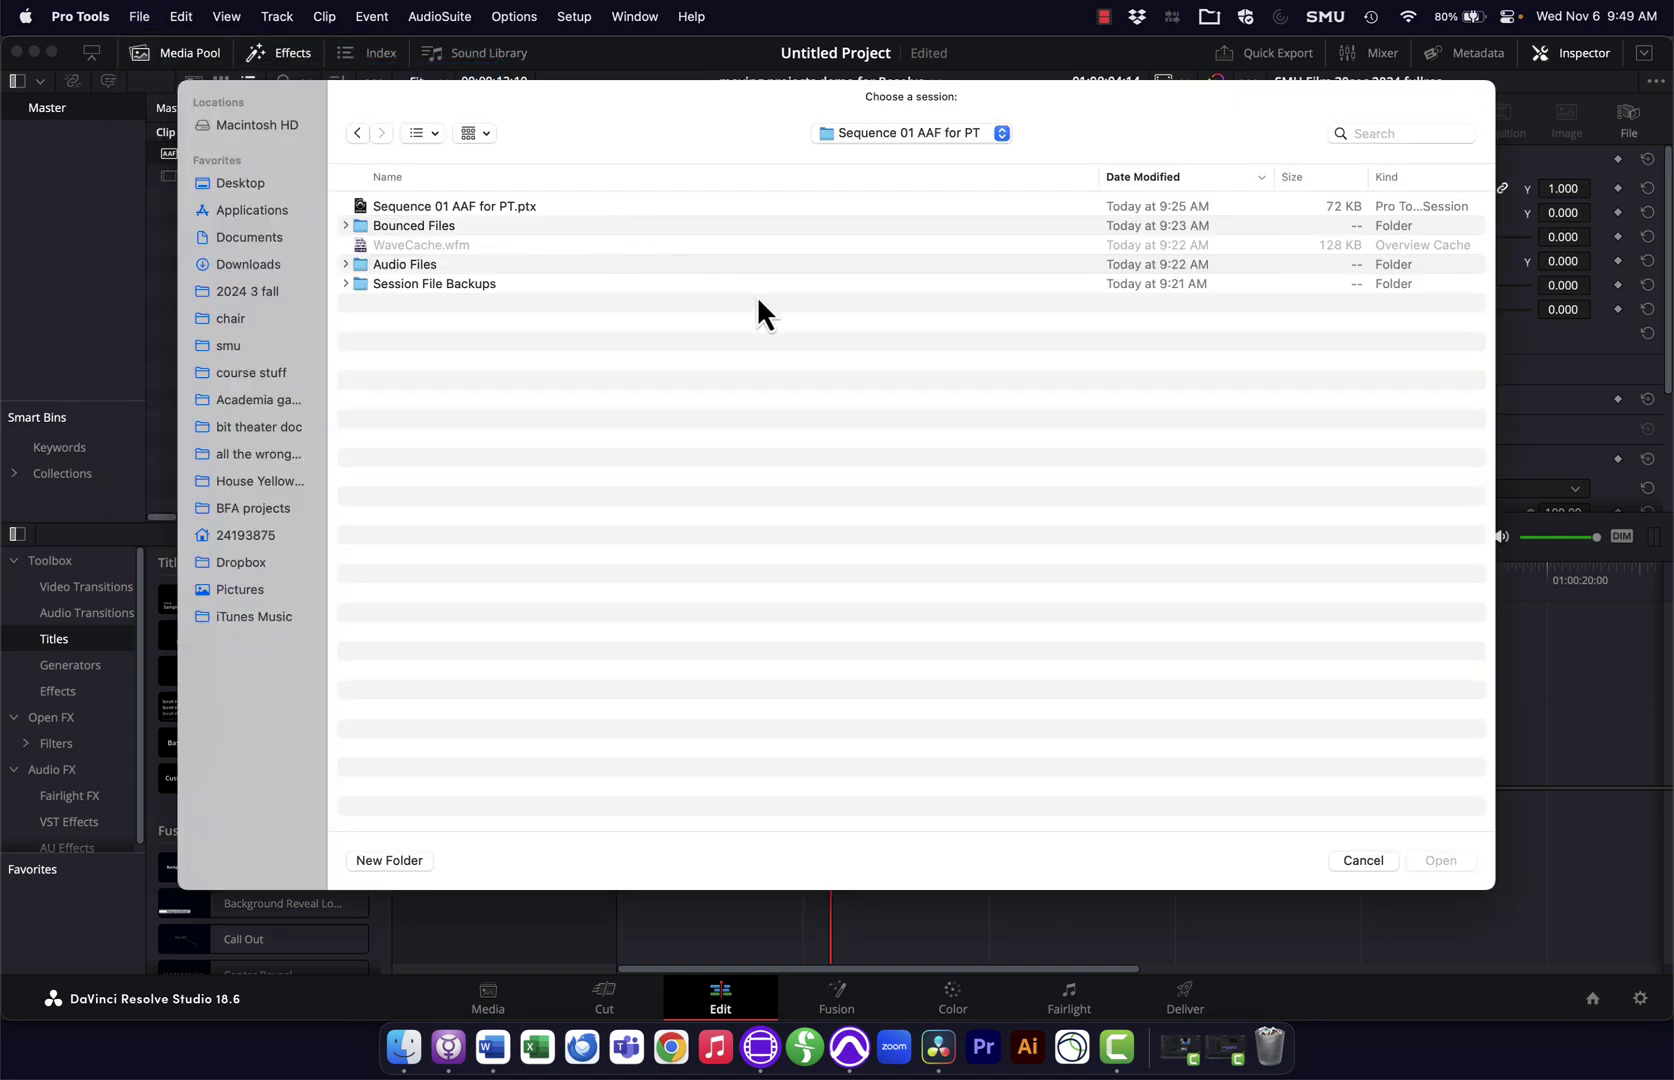
pyautogui.click(246, 182)
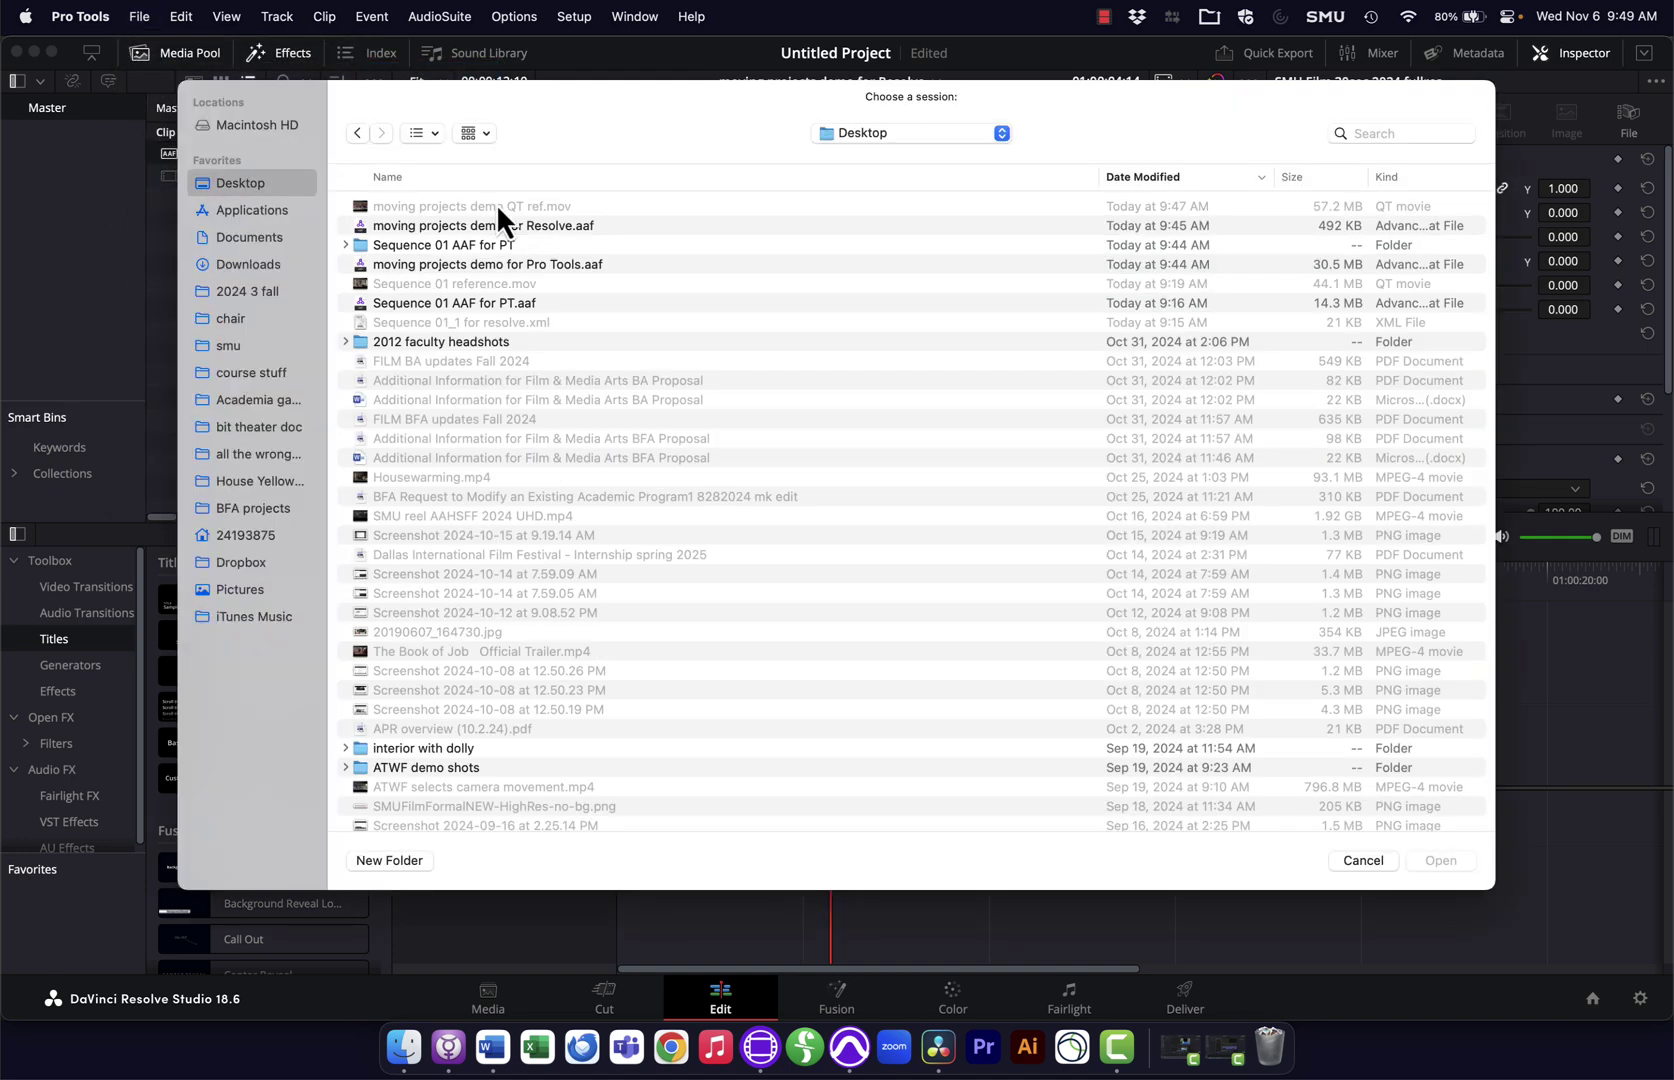
pyautogui.click(540, 265)
pyautogui.doubleClick(581, 262)
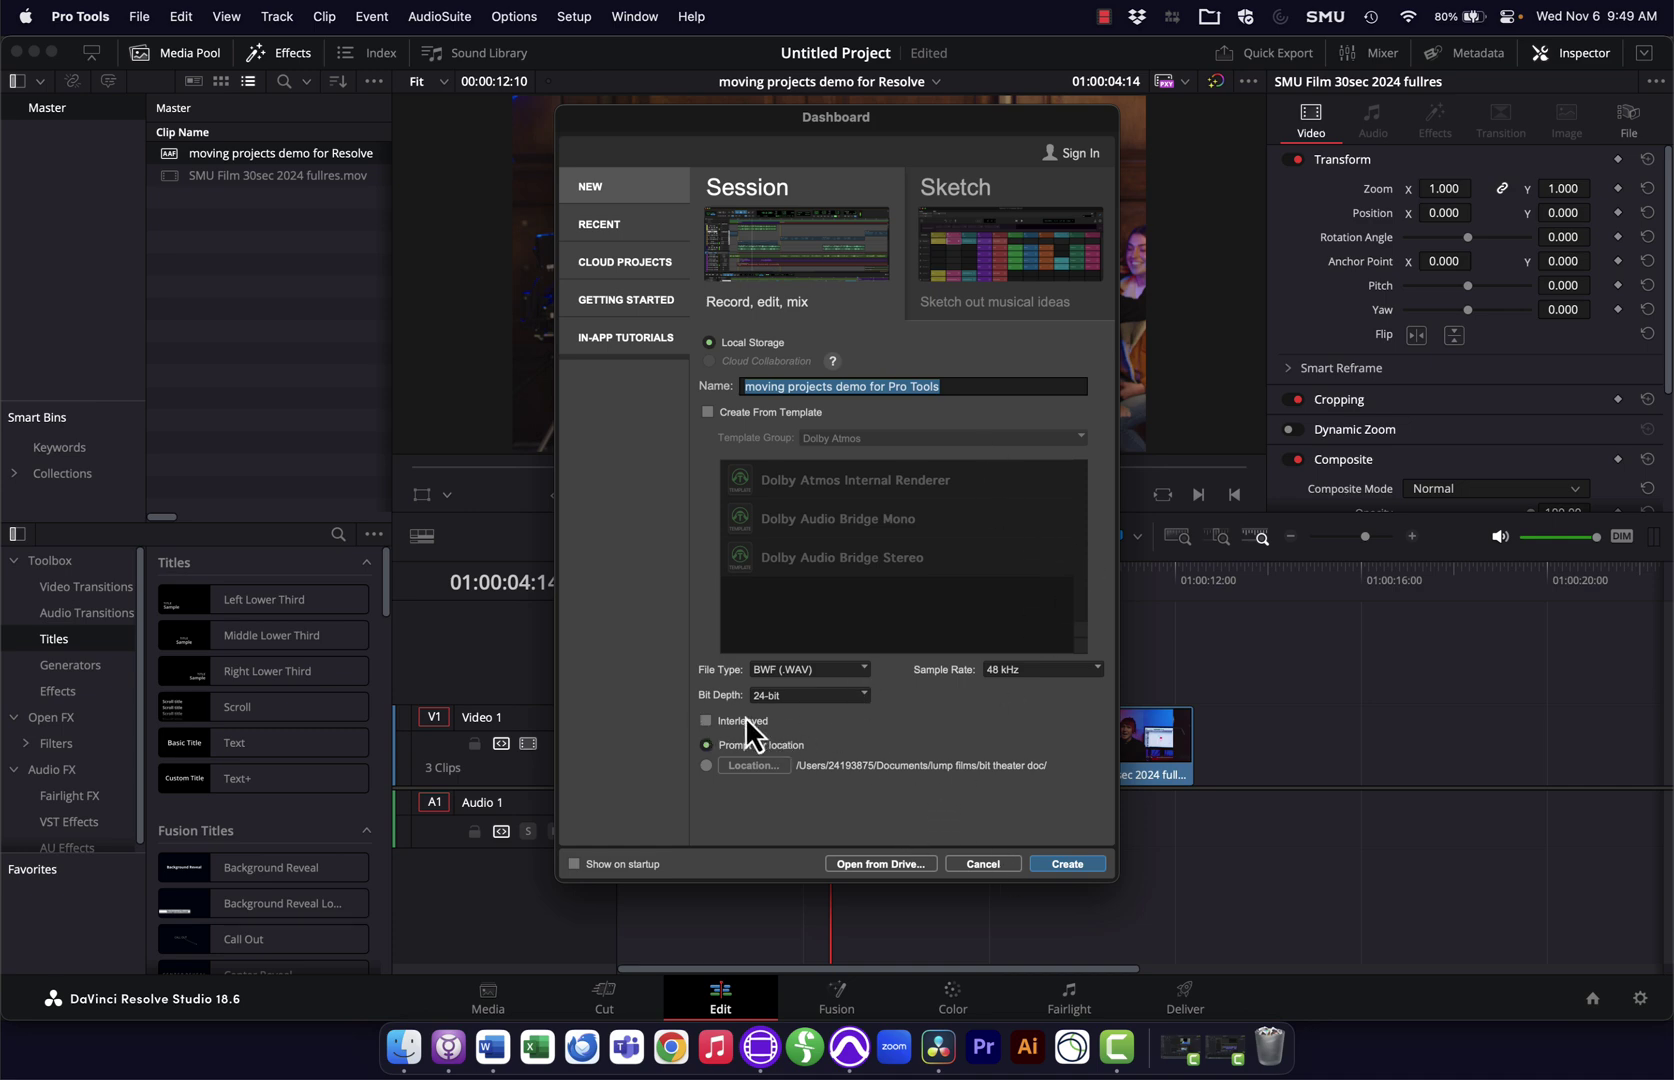
pyautogui.click(1078, 866)
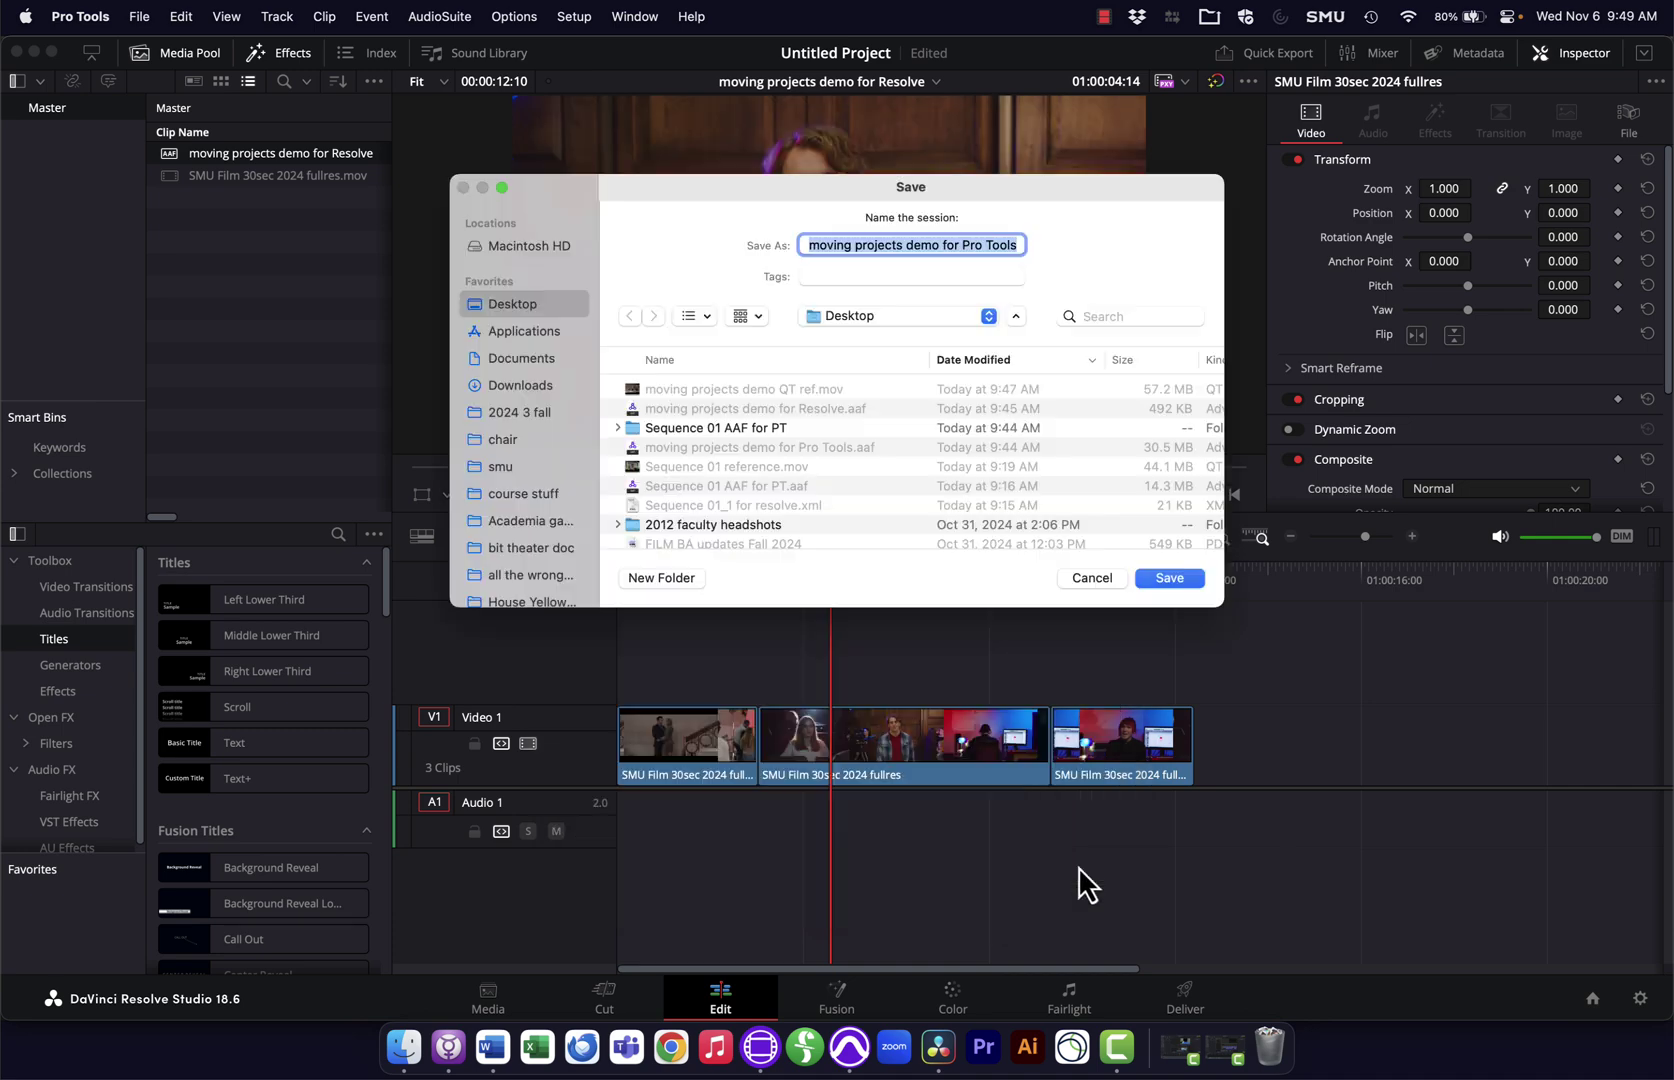
pyautogui.press('Return')
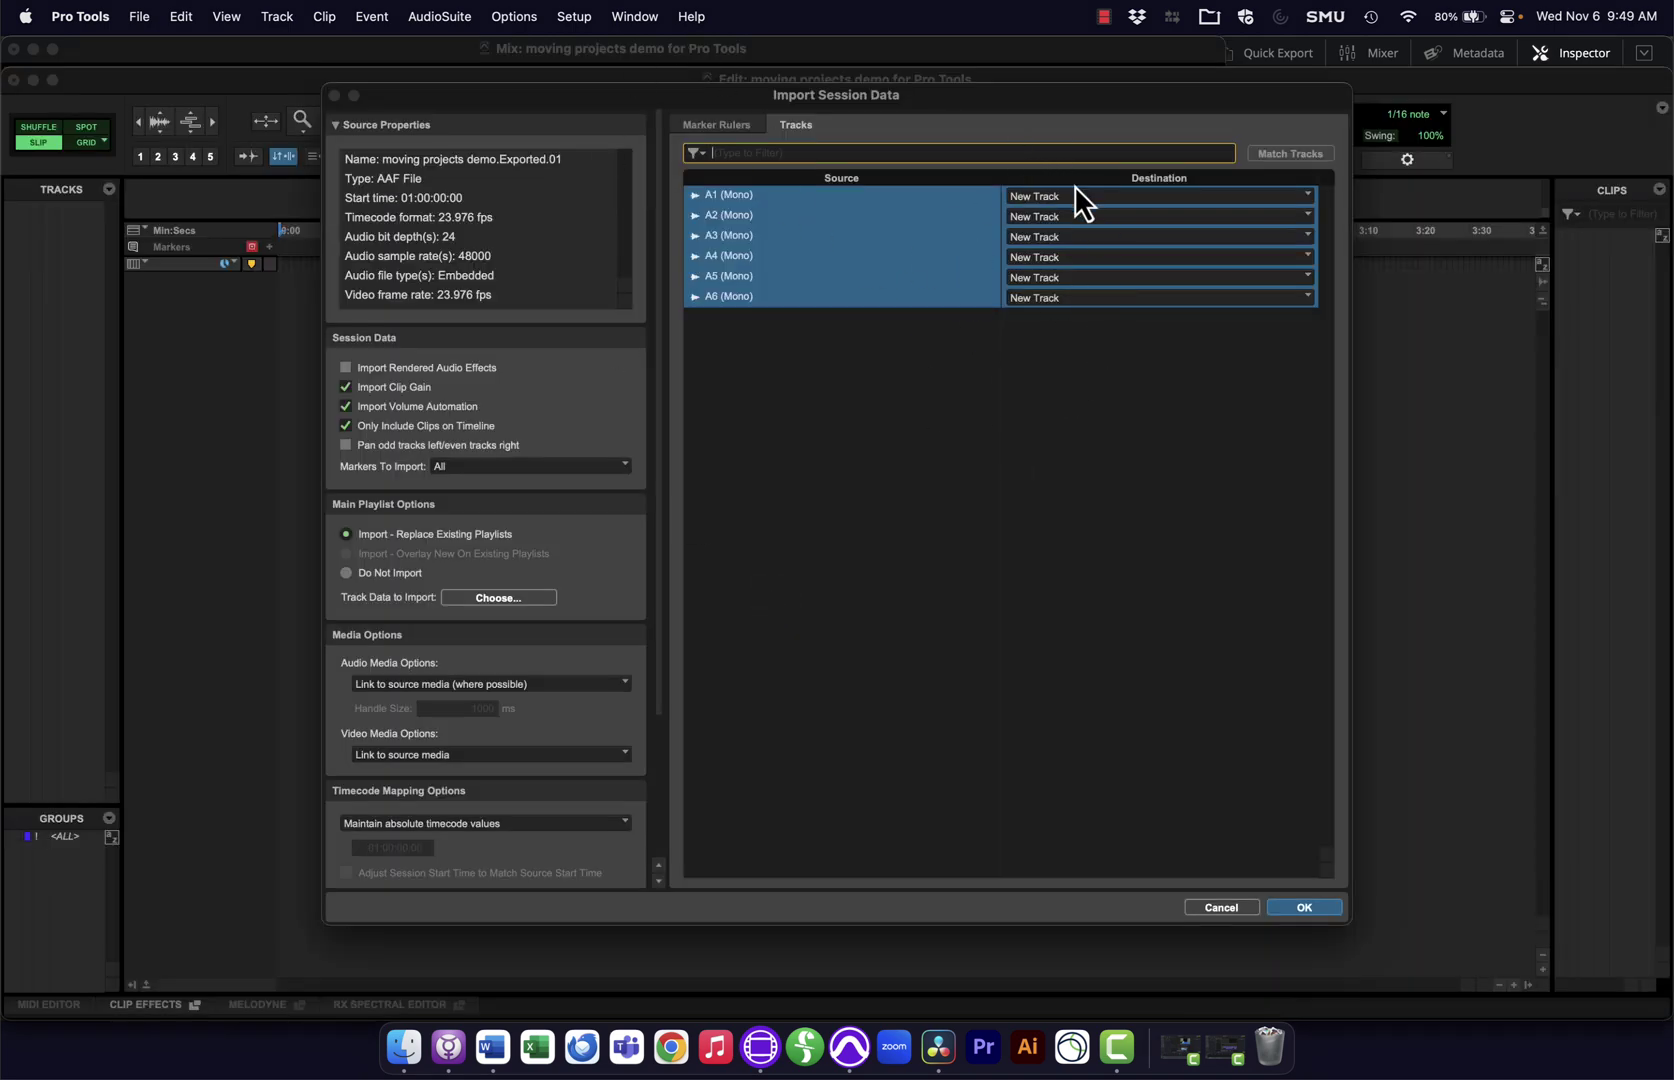
pyautogui.press('super+Tab')
pyautogui.press('super+Tab')
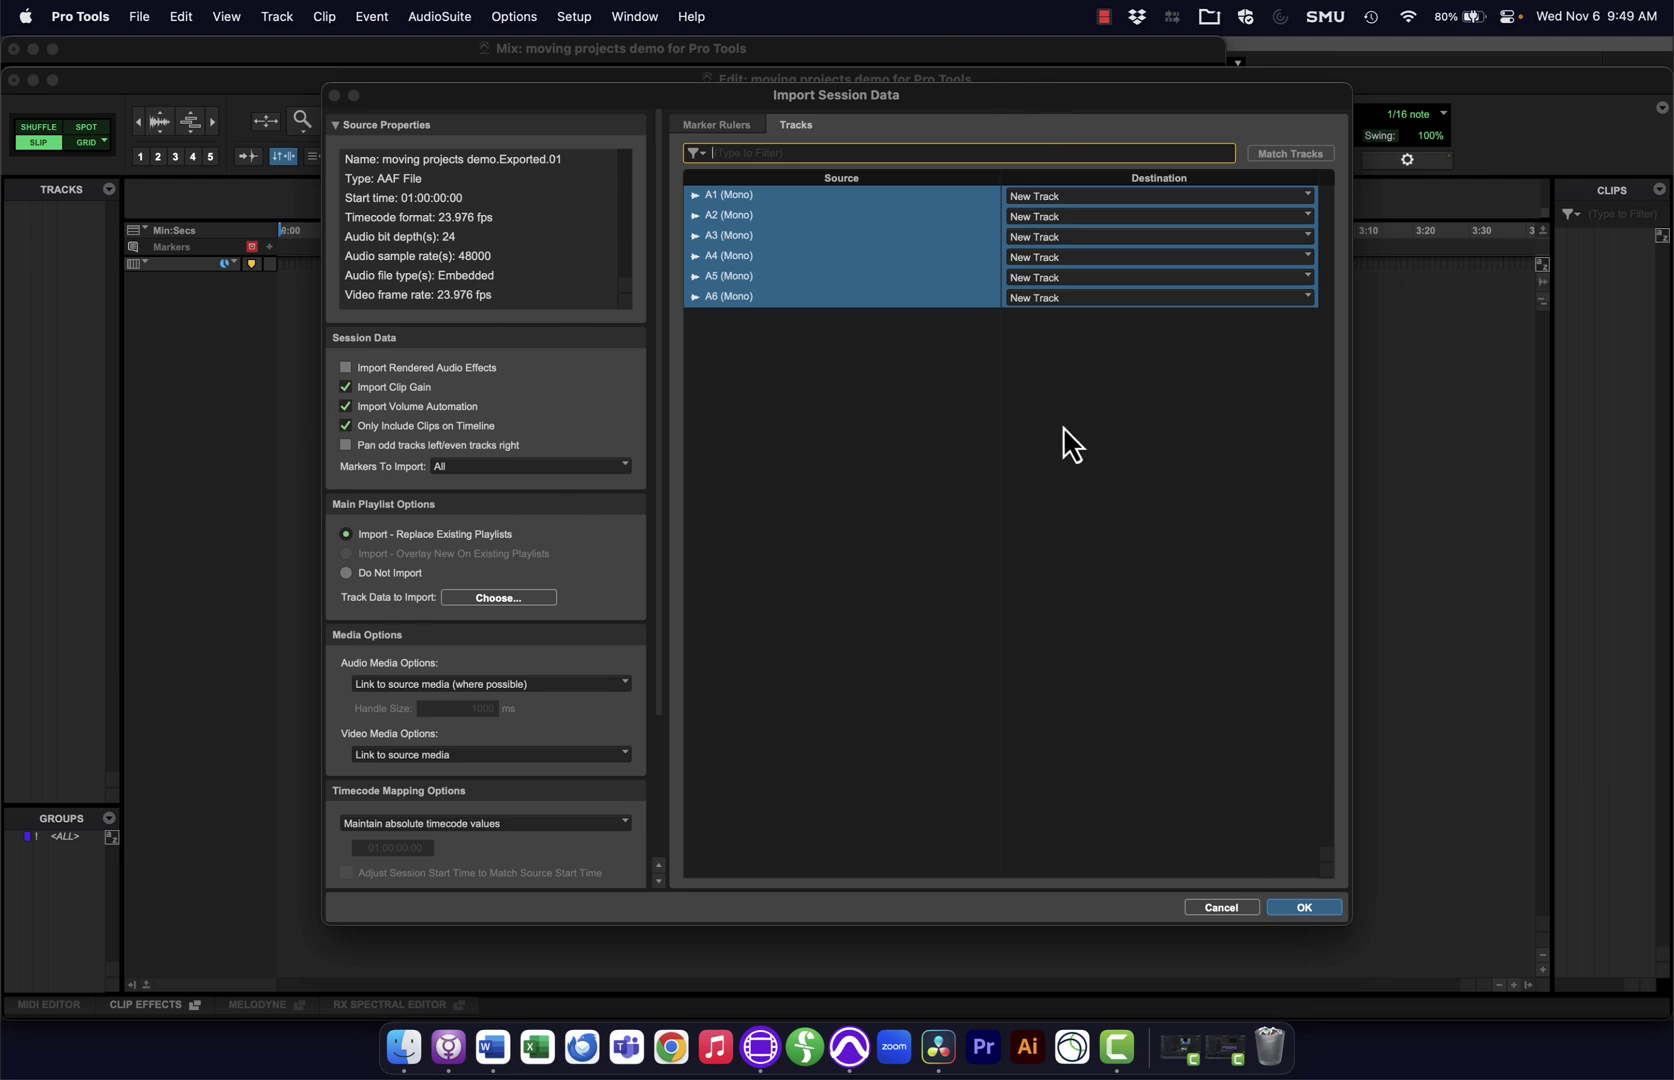
# - Confirm the session data import of tracks A1–A6 and zoom in on the clips
pyautogui.click(1296, 910)
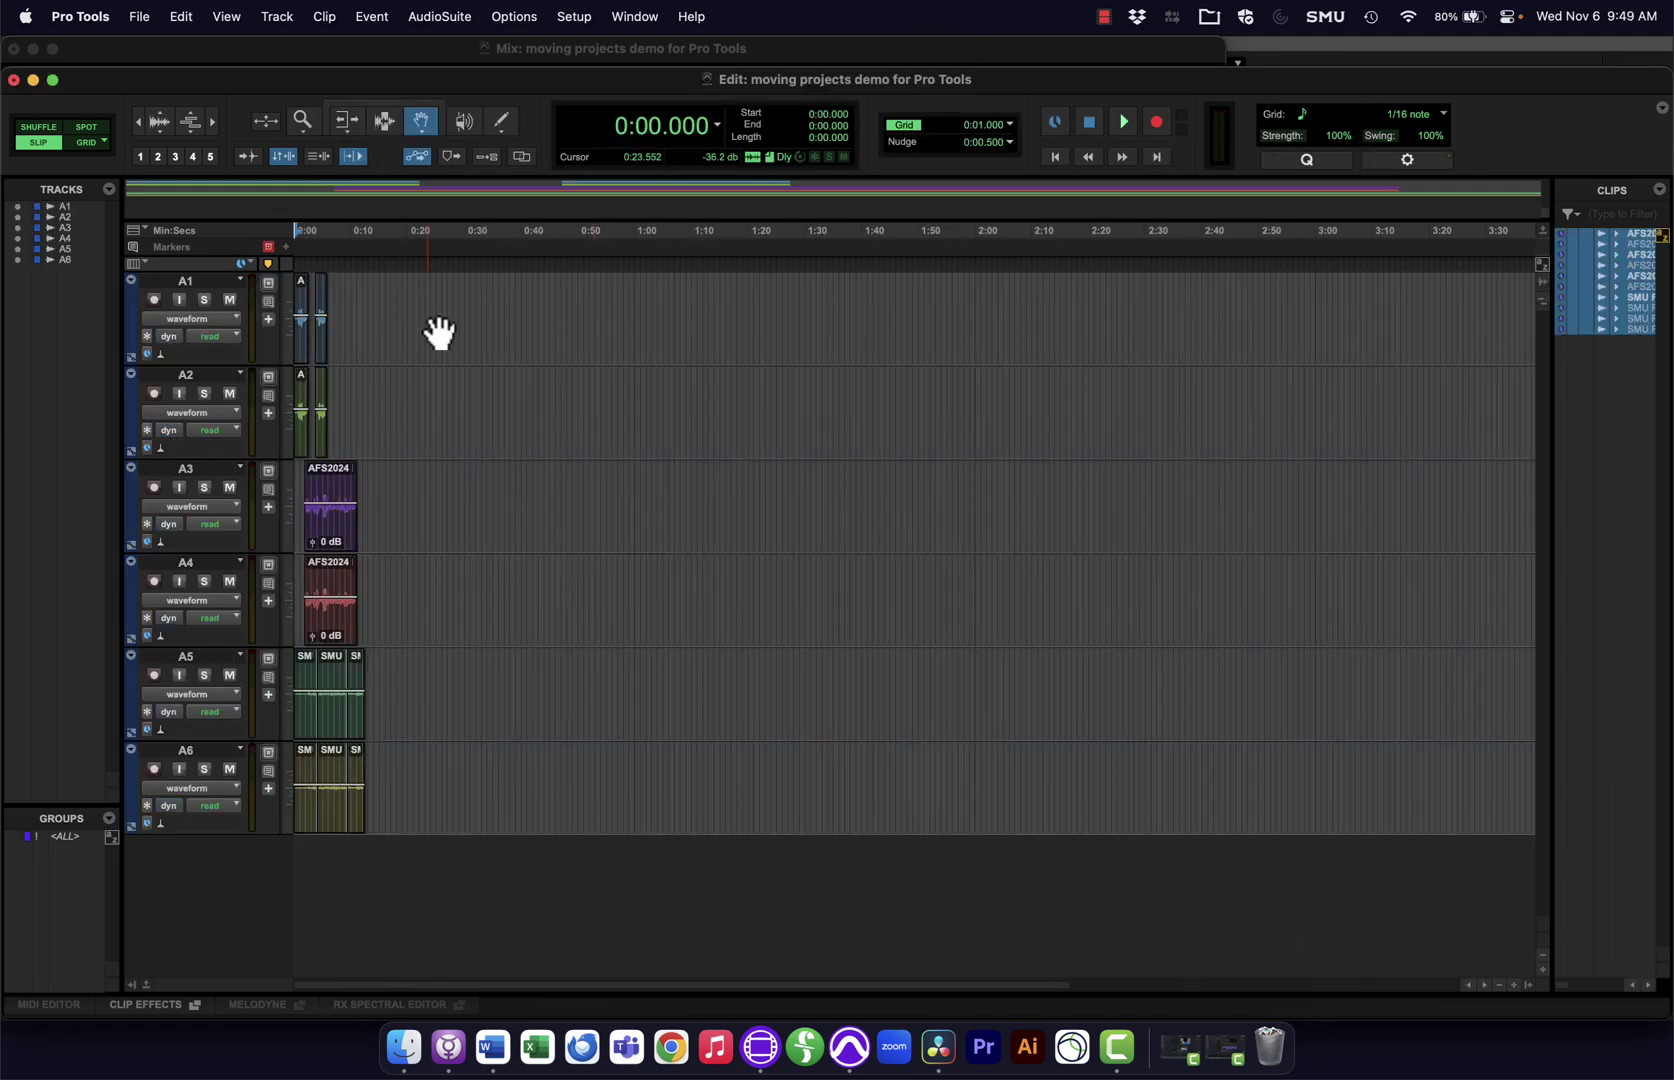
pyautogui.click(212, 121)
pyautogui.click(212, 121)
pyautogui.click(212, 121)
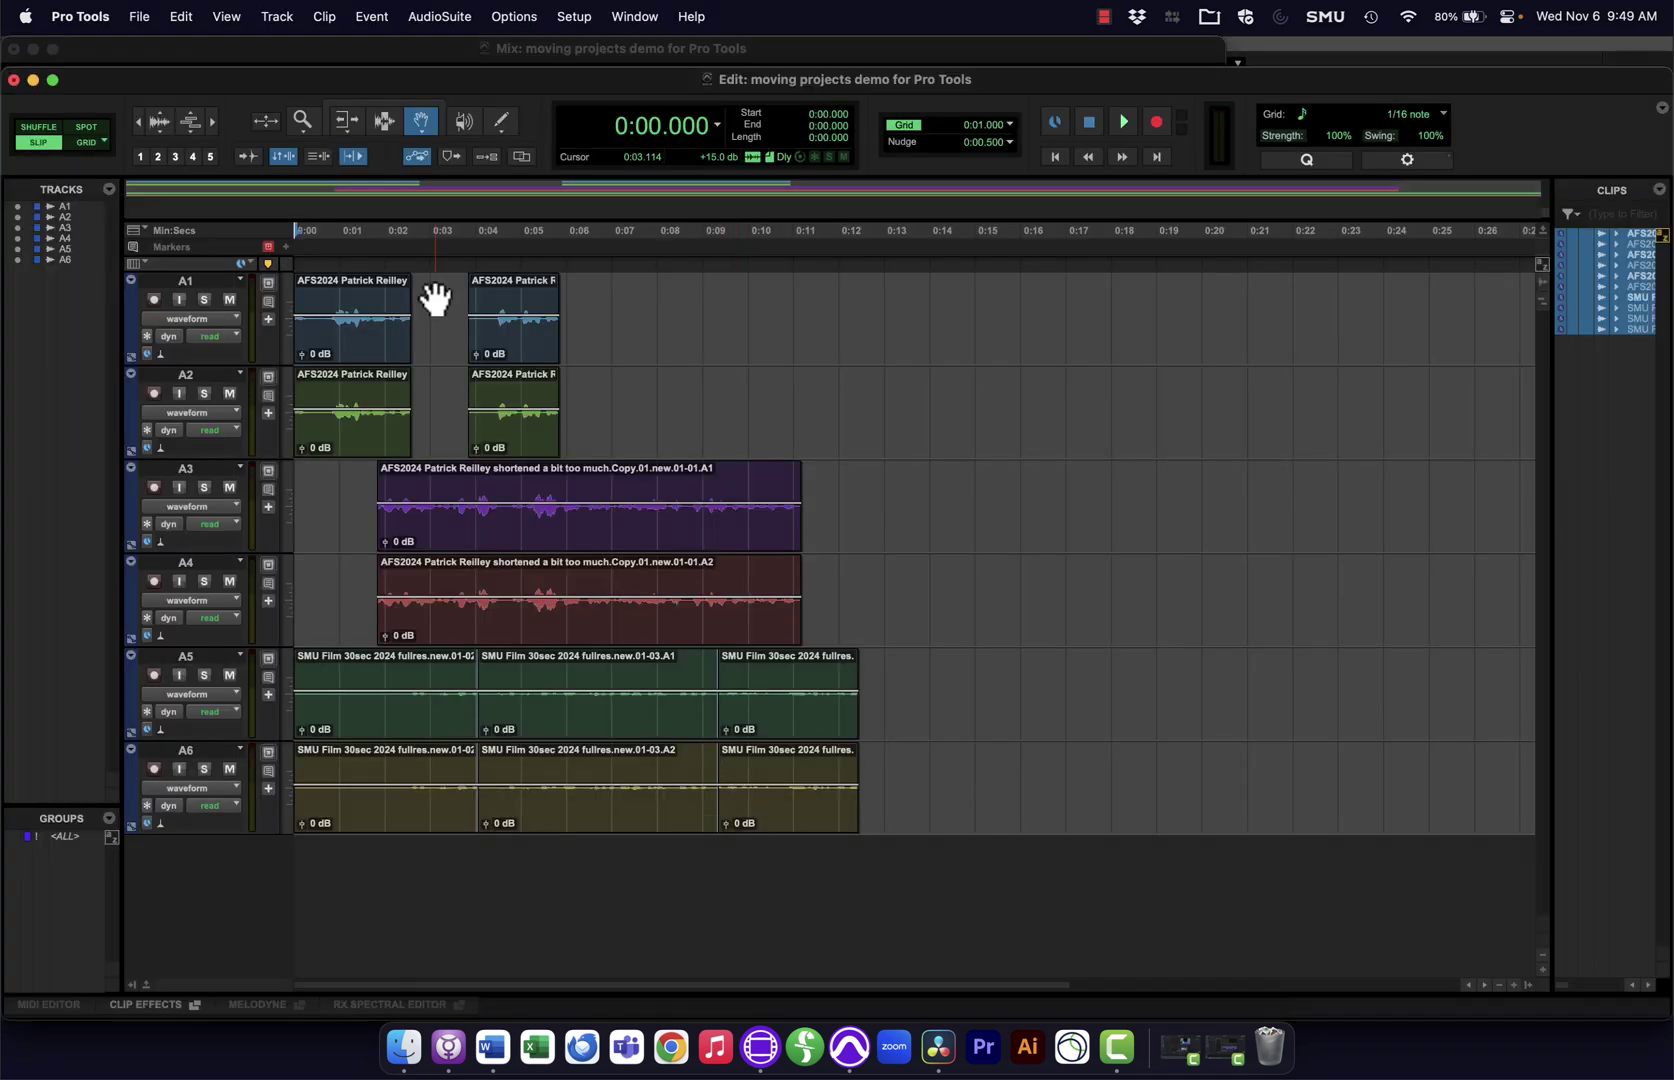
# - Import 'moving projects demo QT ref.mov' as a video track together with its audio
pyautogui.click(140, 16)
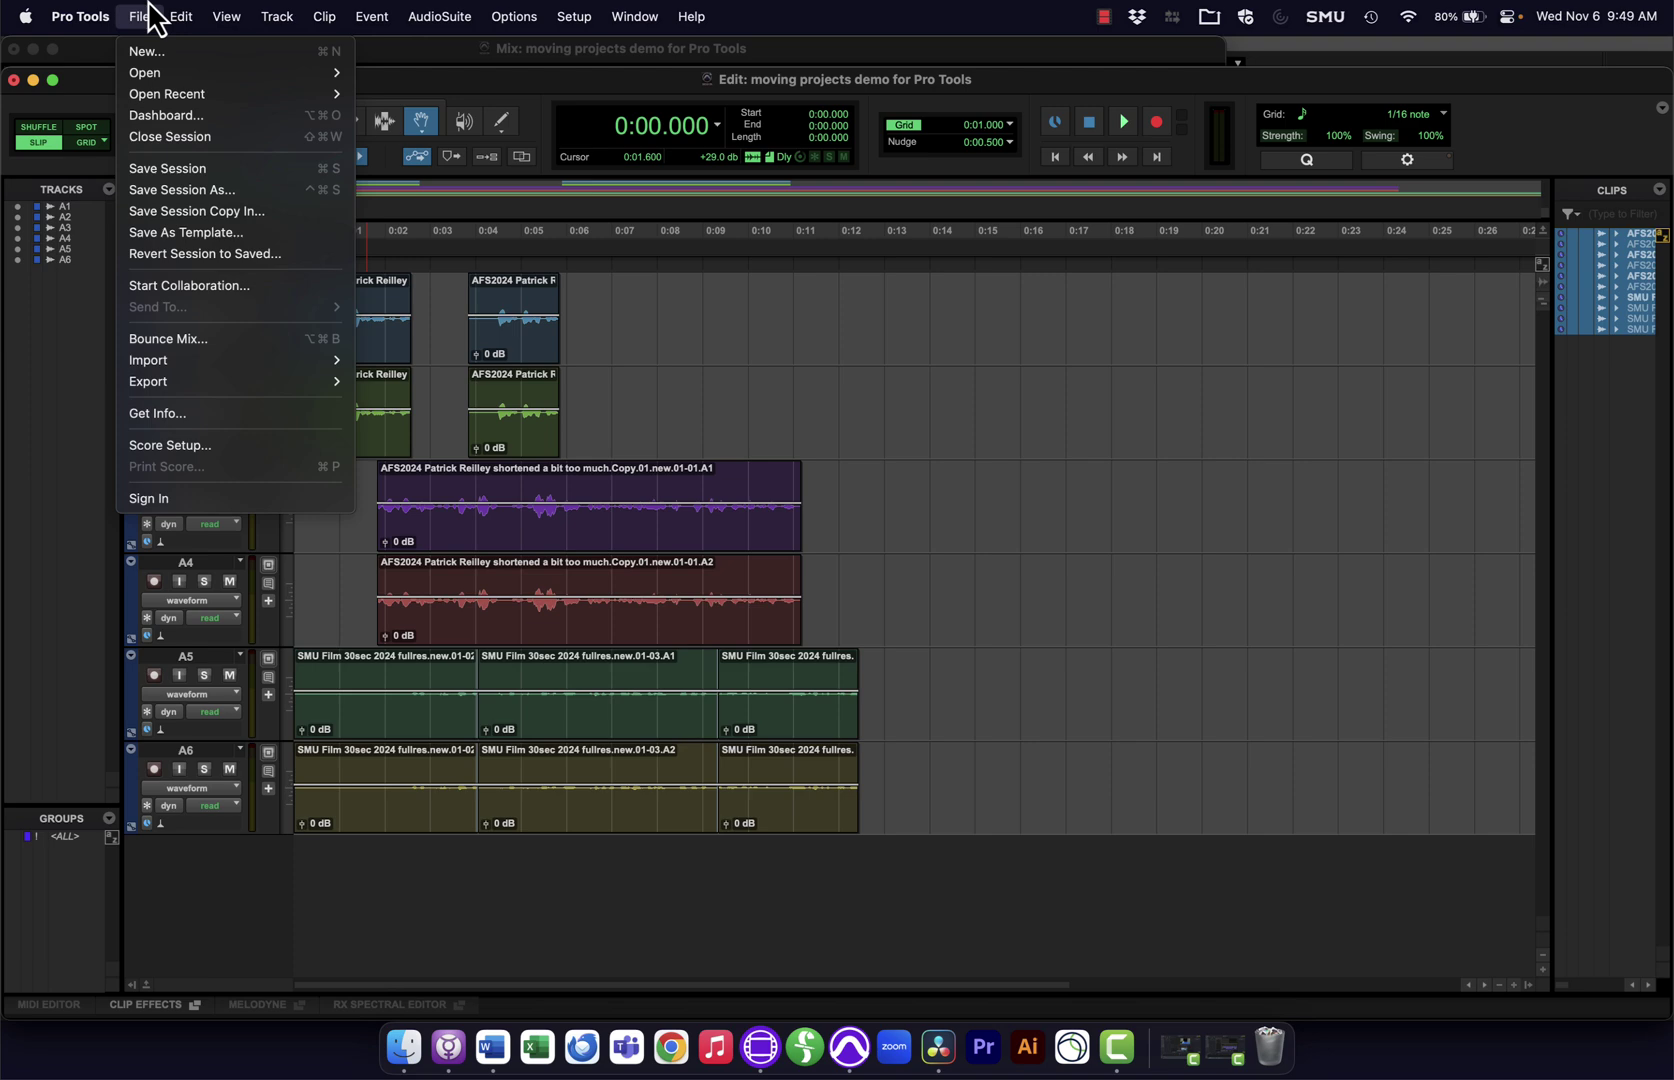
pyautogui.moveTo(222, 357)
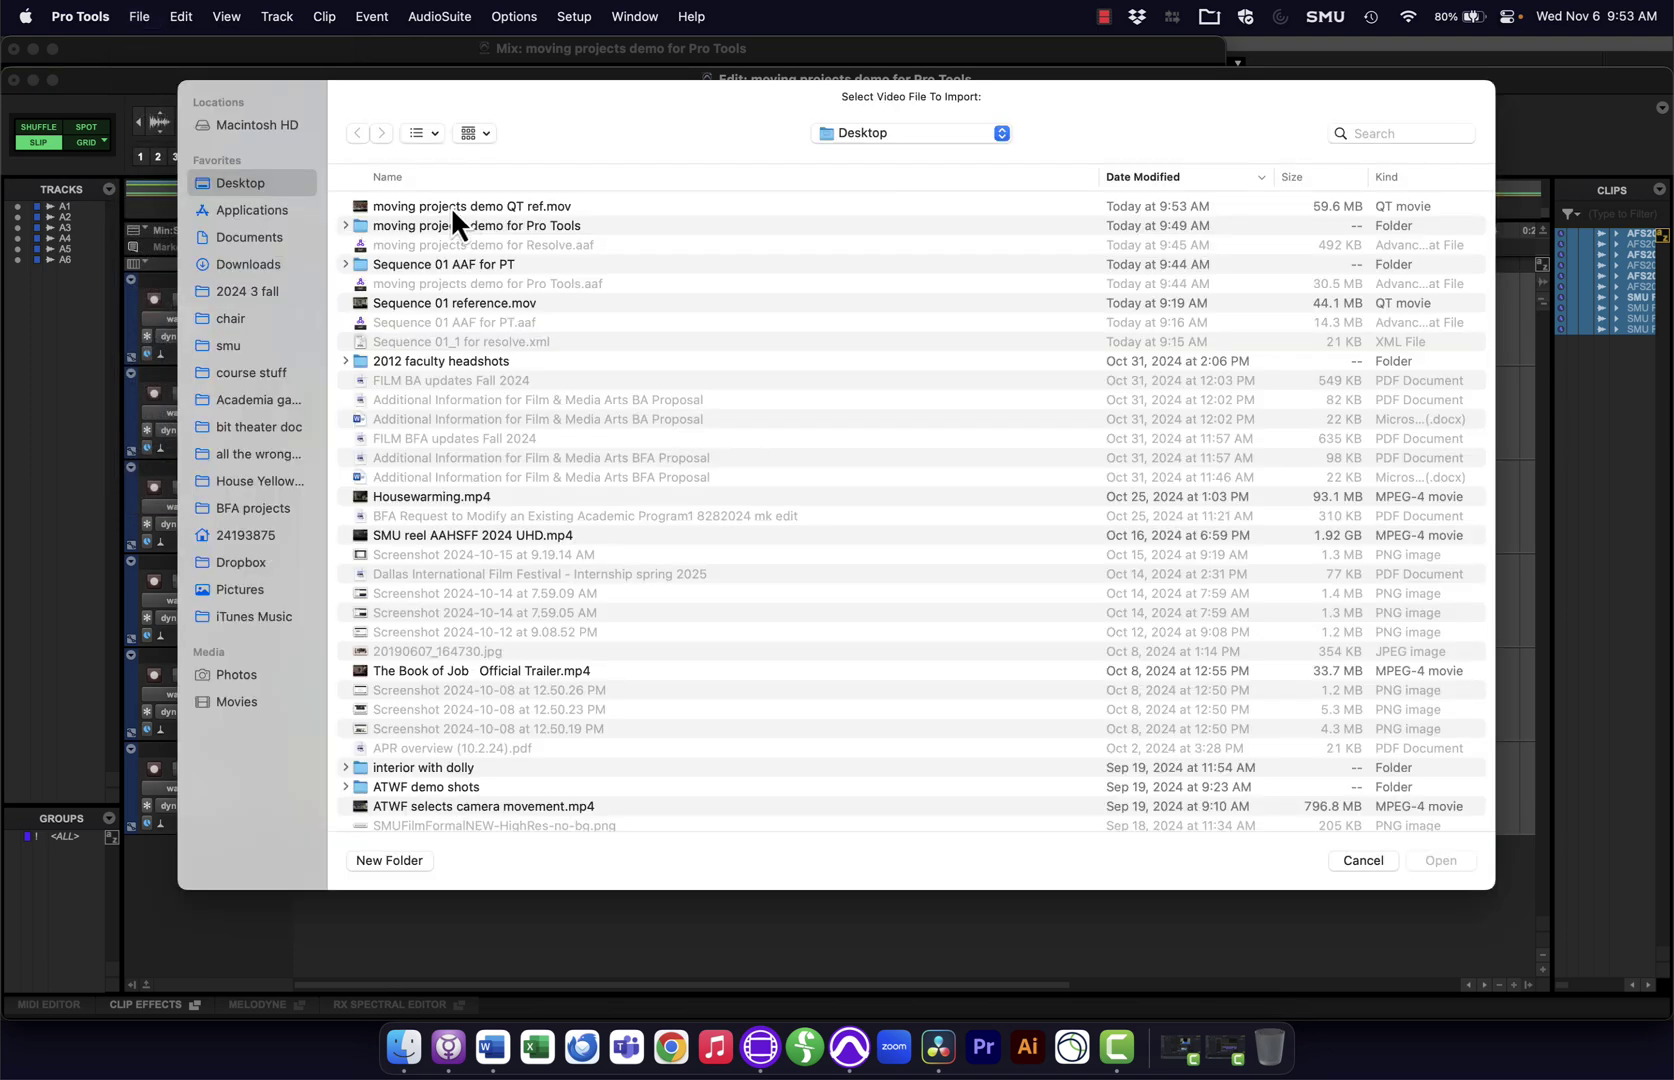
pyautogui.click(441, 205)
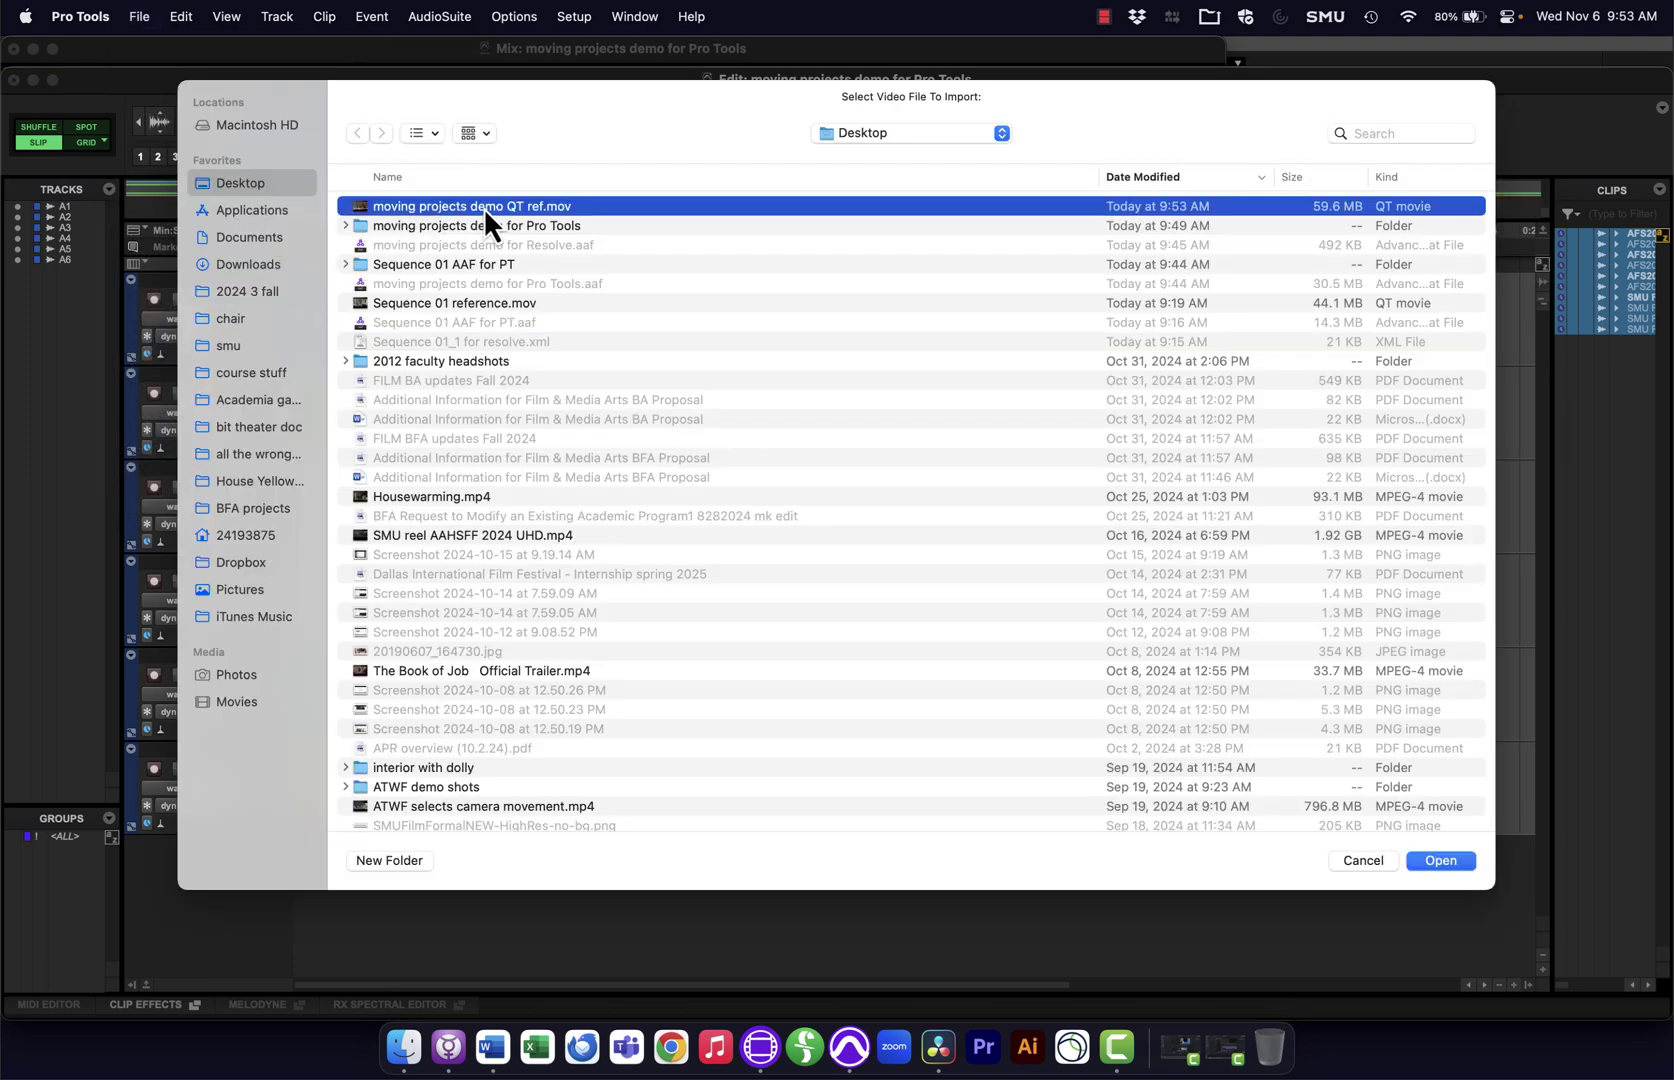
pyautogui.press('Return')
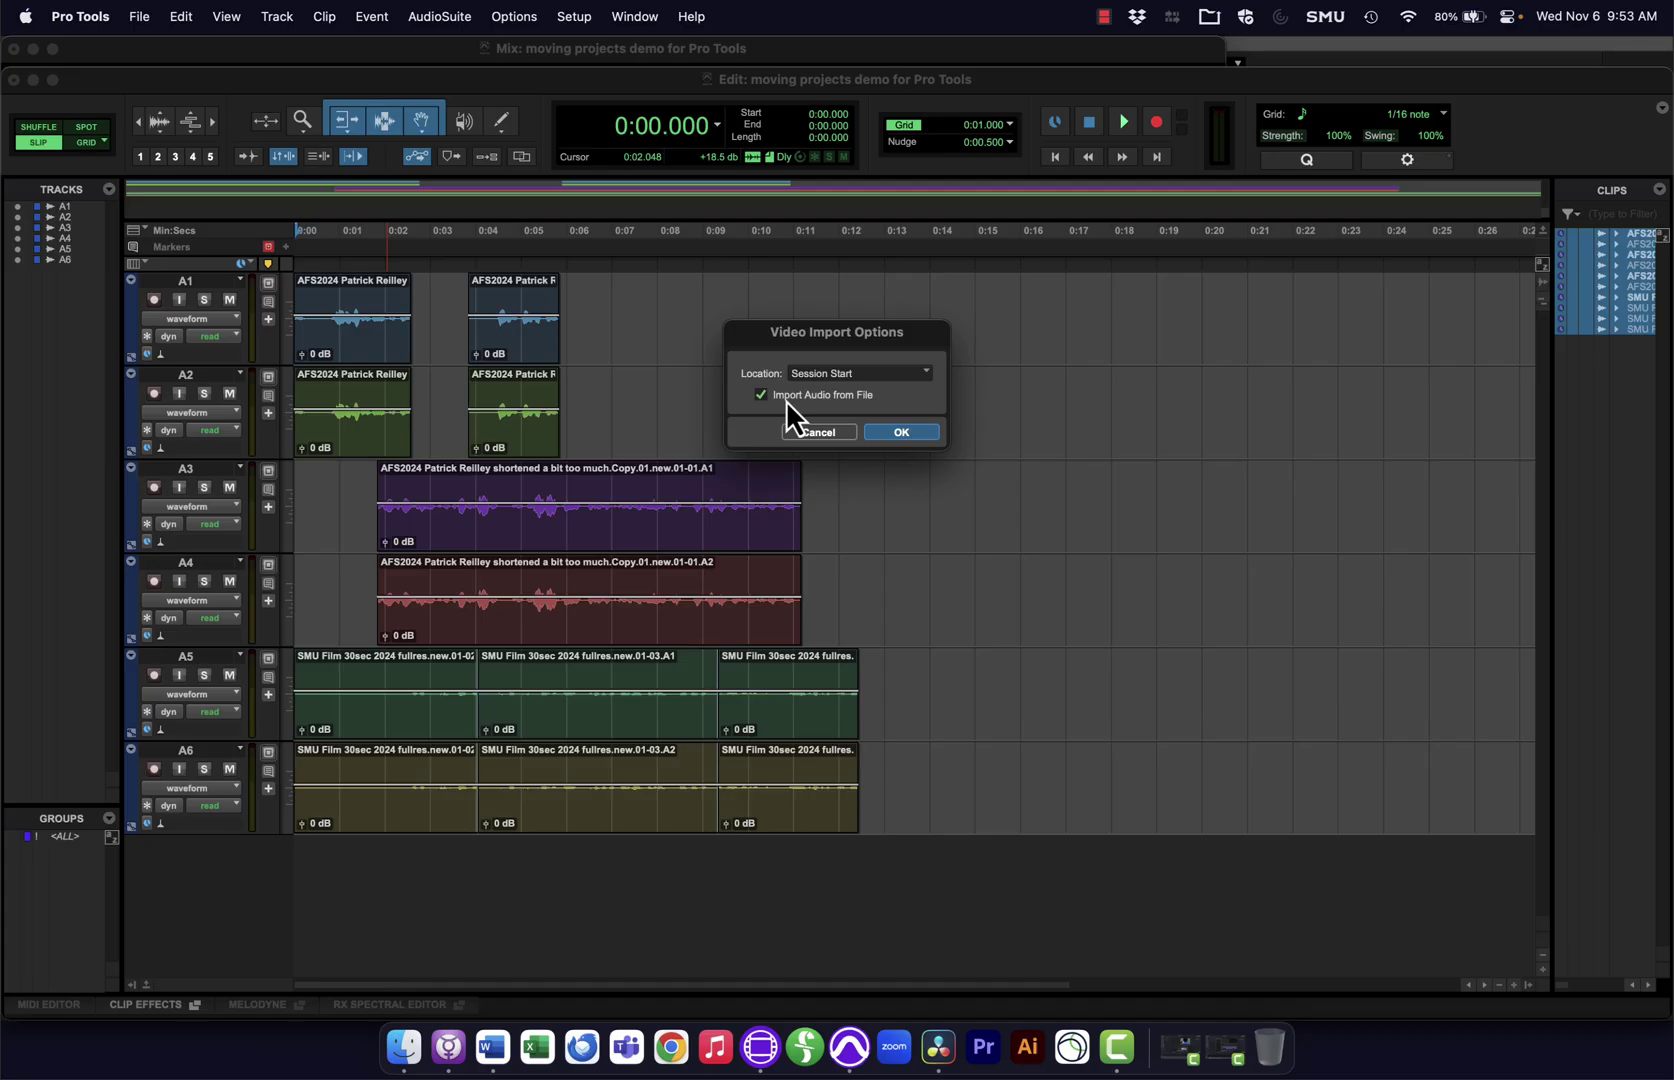
pyautogui.press('Return')
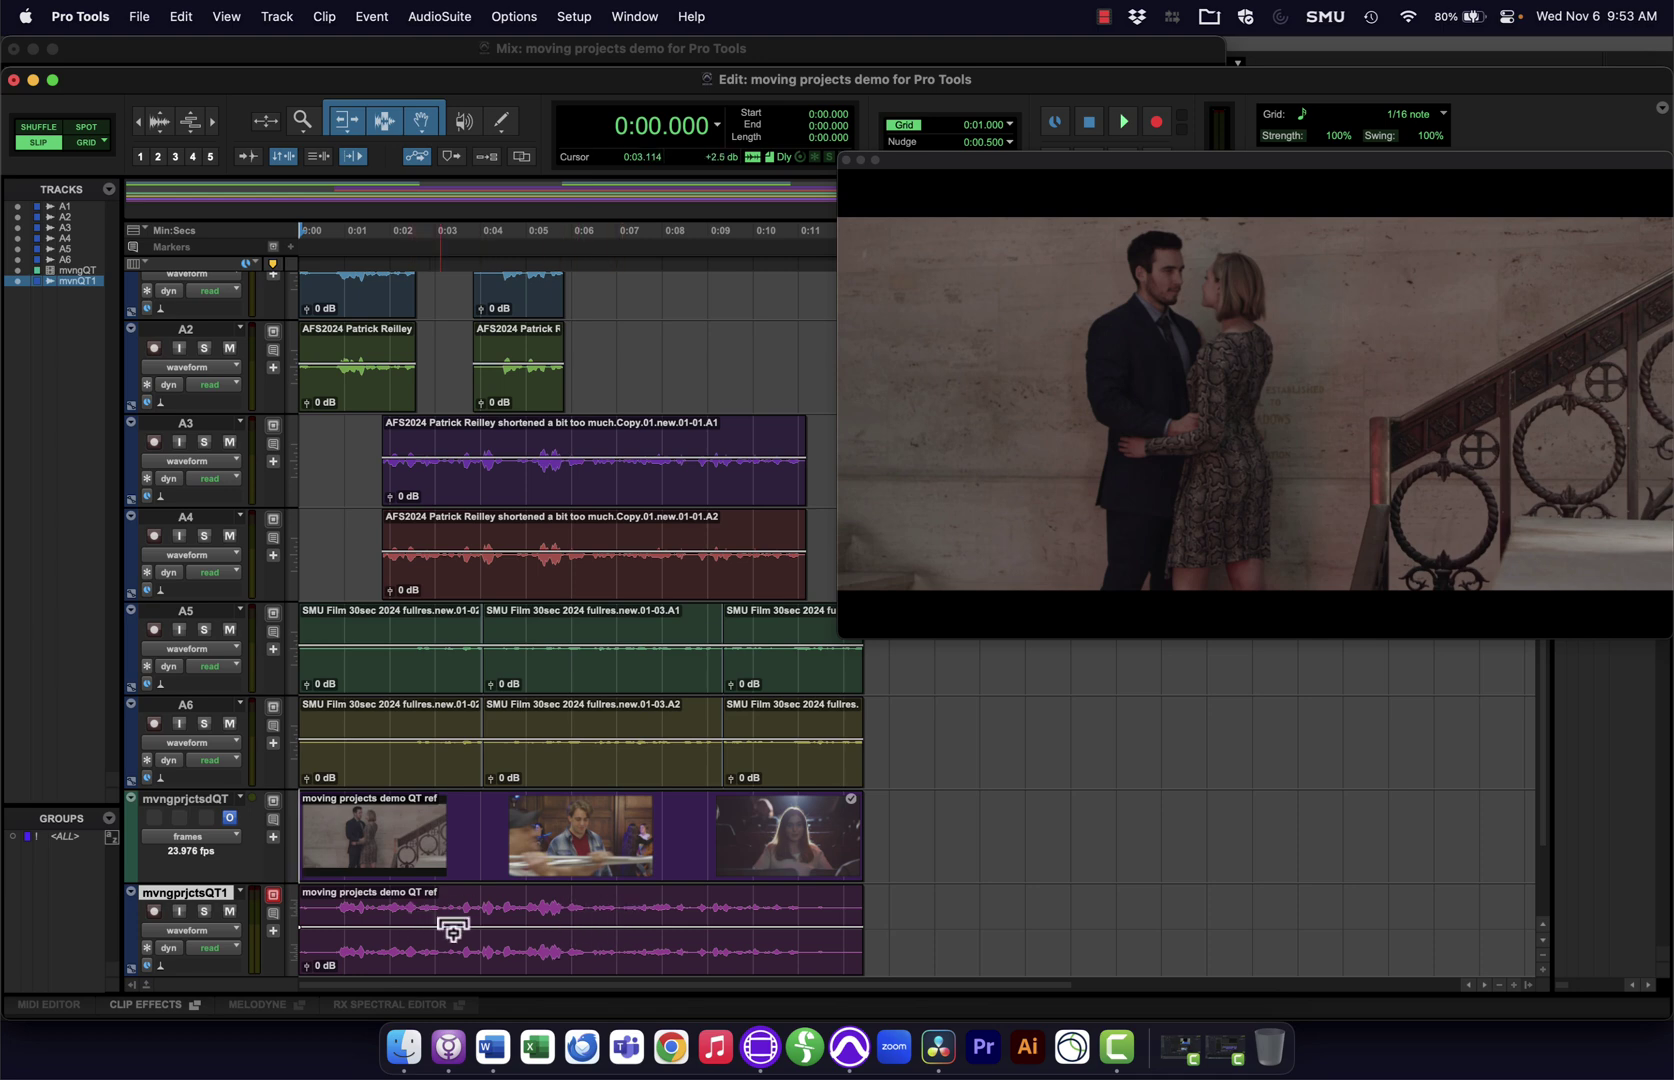
# - Mute the mvngprjctsQT1 reference audio track and hide it in the Tracks list
pyautogui.click(229, 911)
pyautogui.click(16, 282)
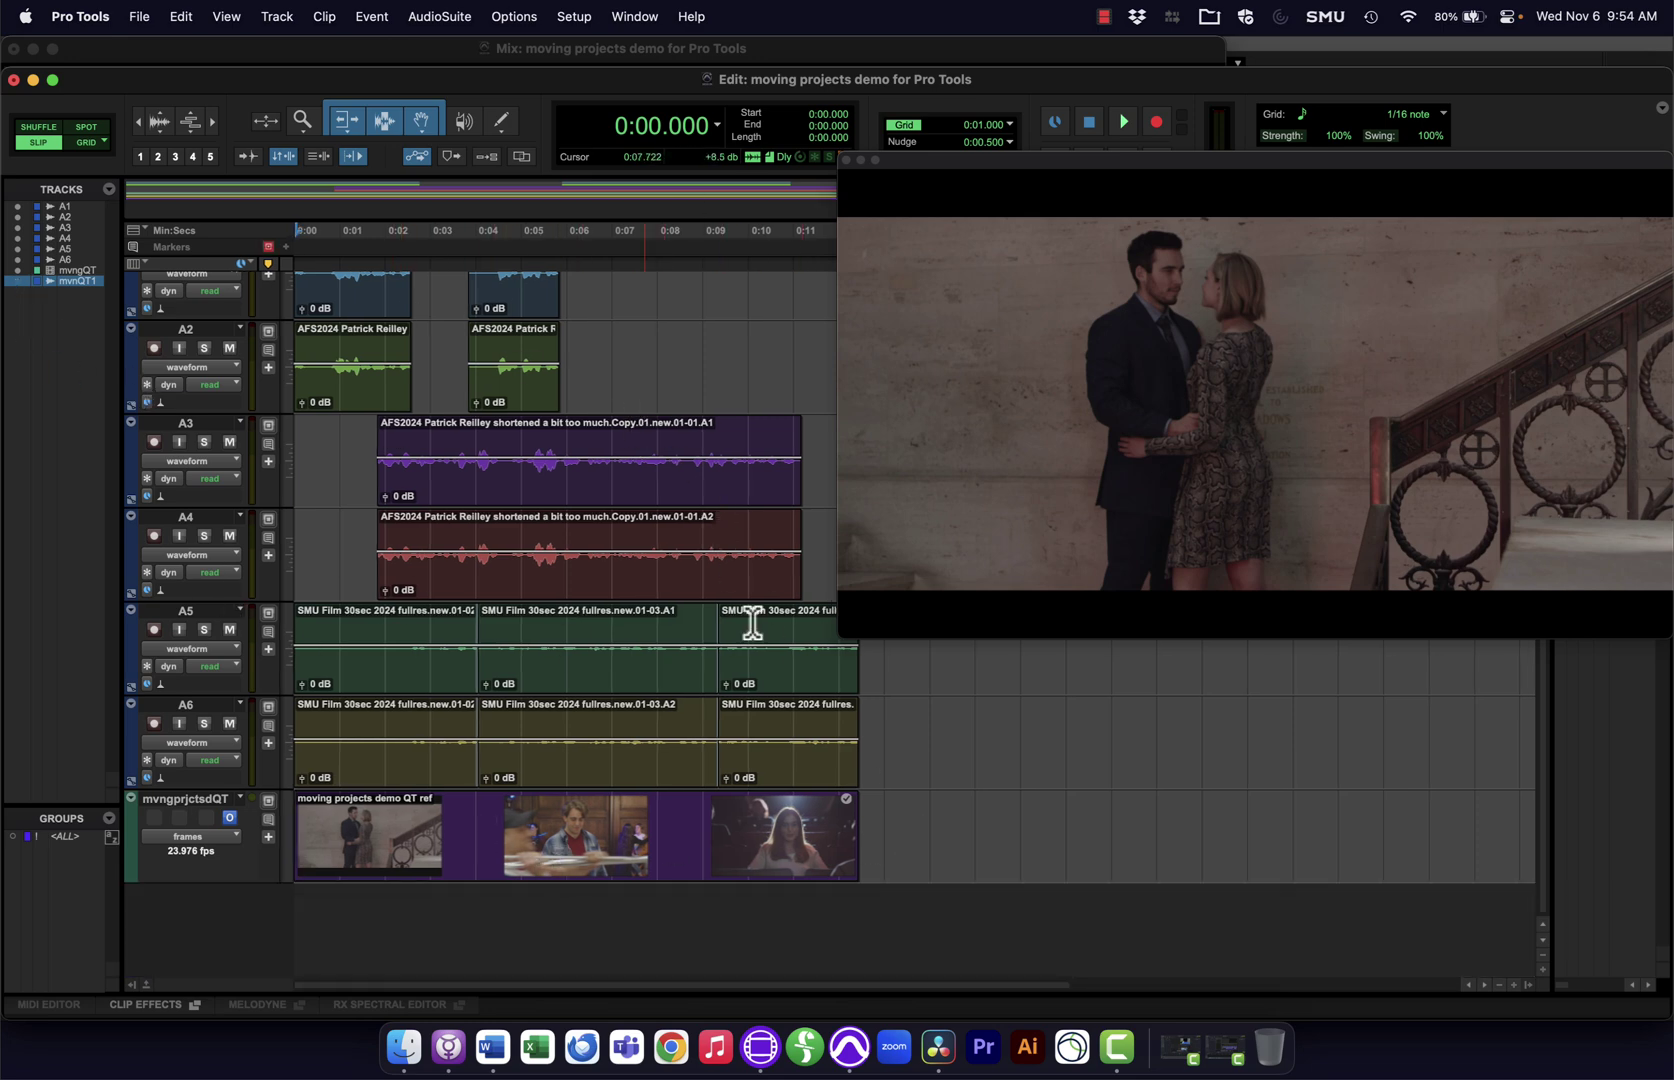
# - Lower the first two A5 clips' gain, ramp the middle A5 clip up to full, and fade the A4 clip down
pyautogui.press('super+4')
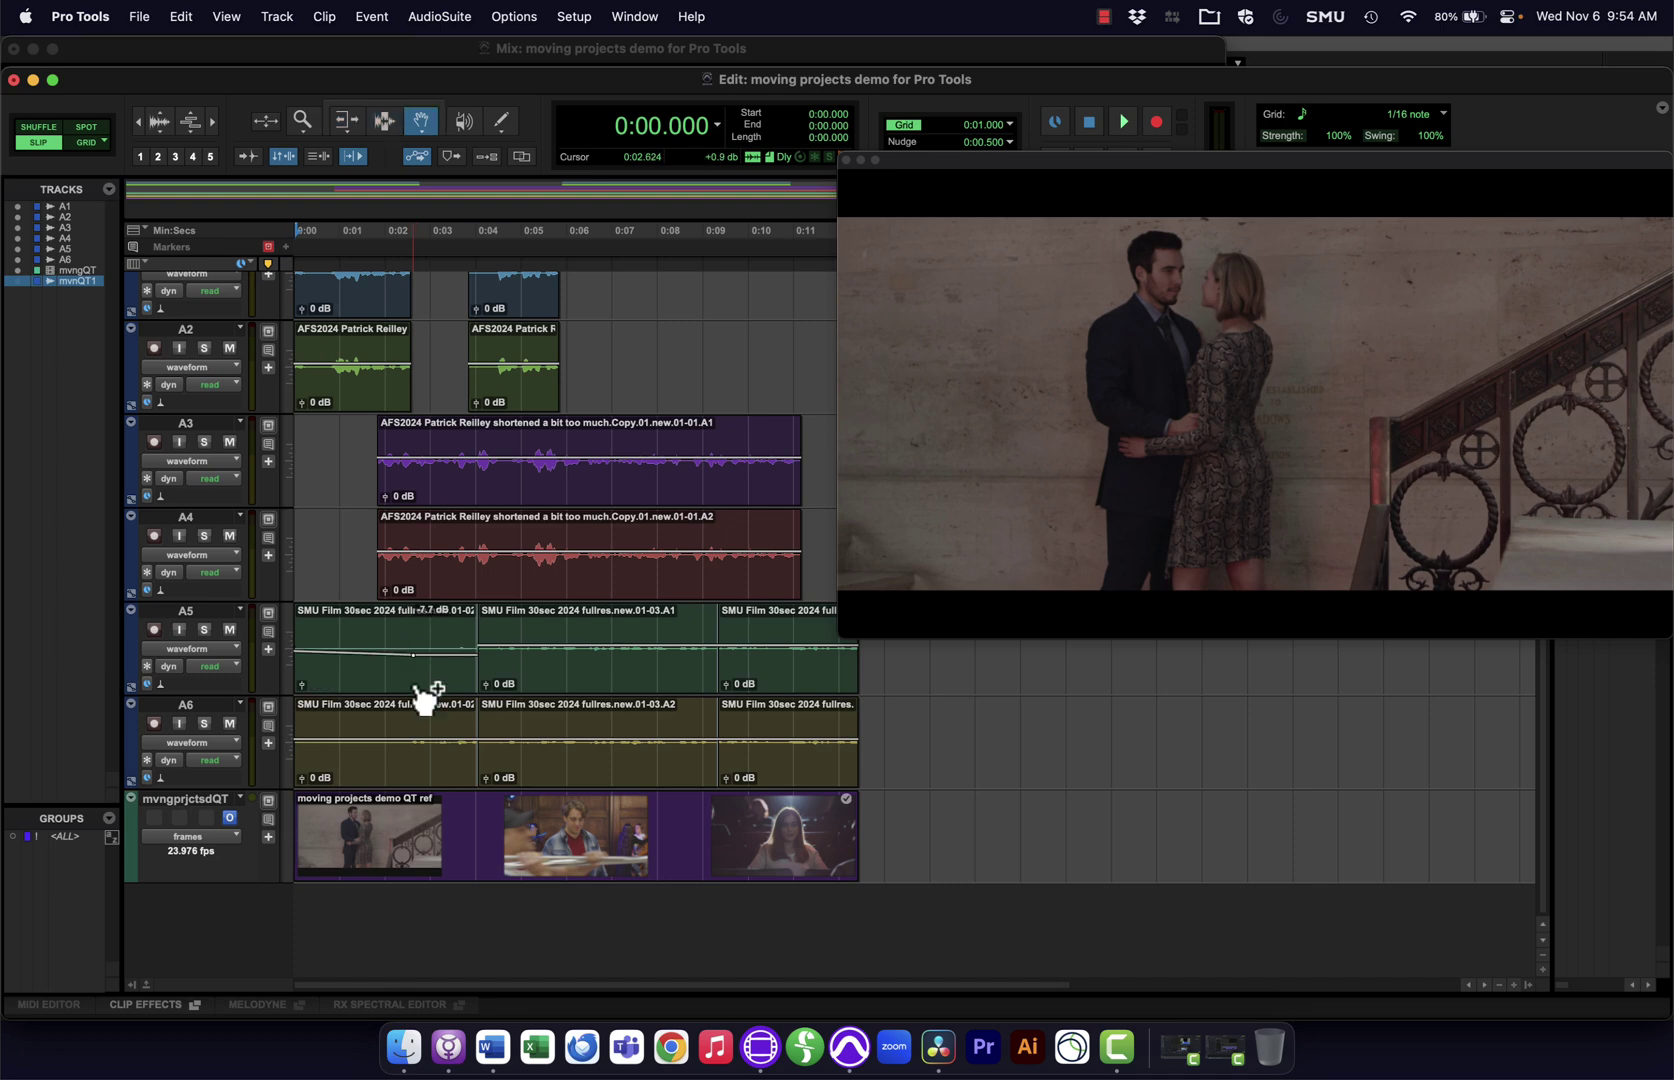
pyautogui.click(414, 686)
pyautogui.click(552, 678)
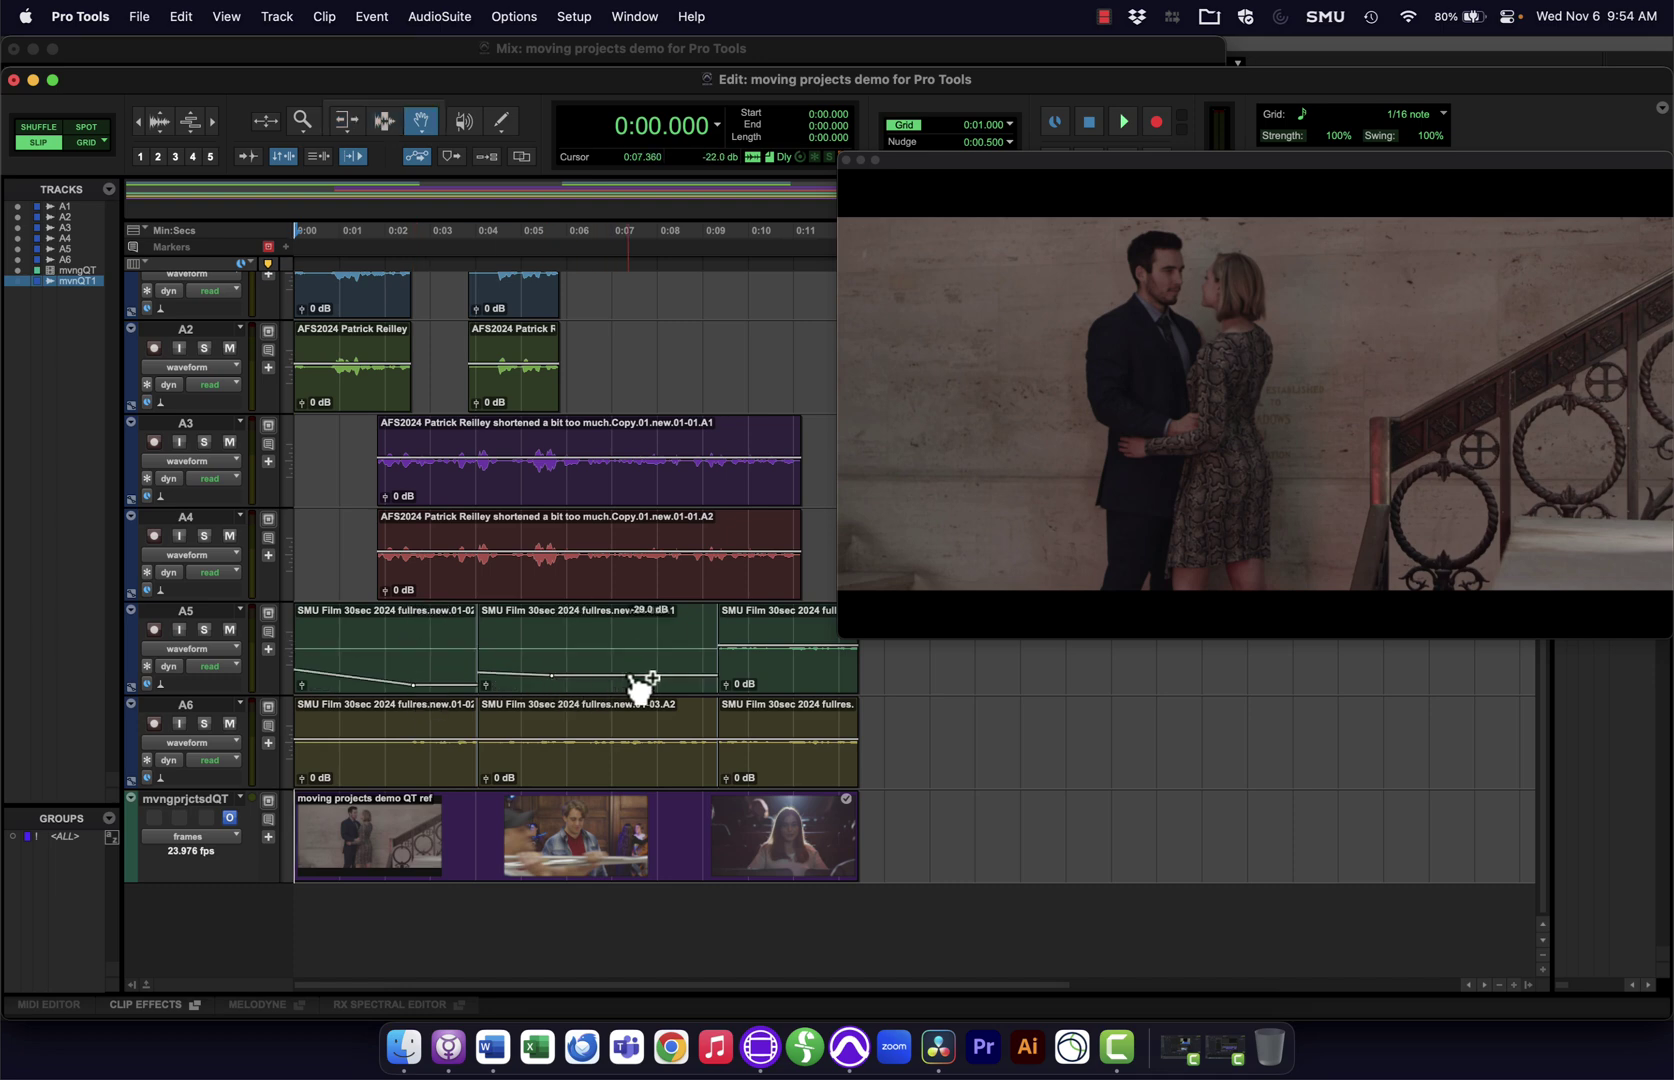
pyautogui.moveTo(643, 680); pyautogui.dragTo(636, 603)
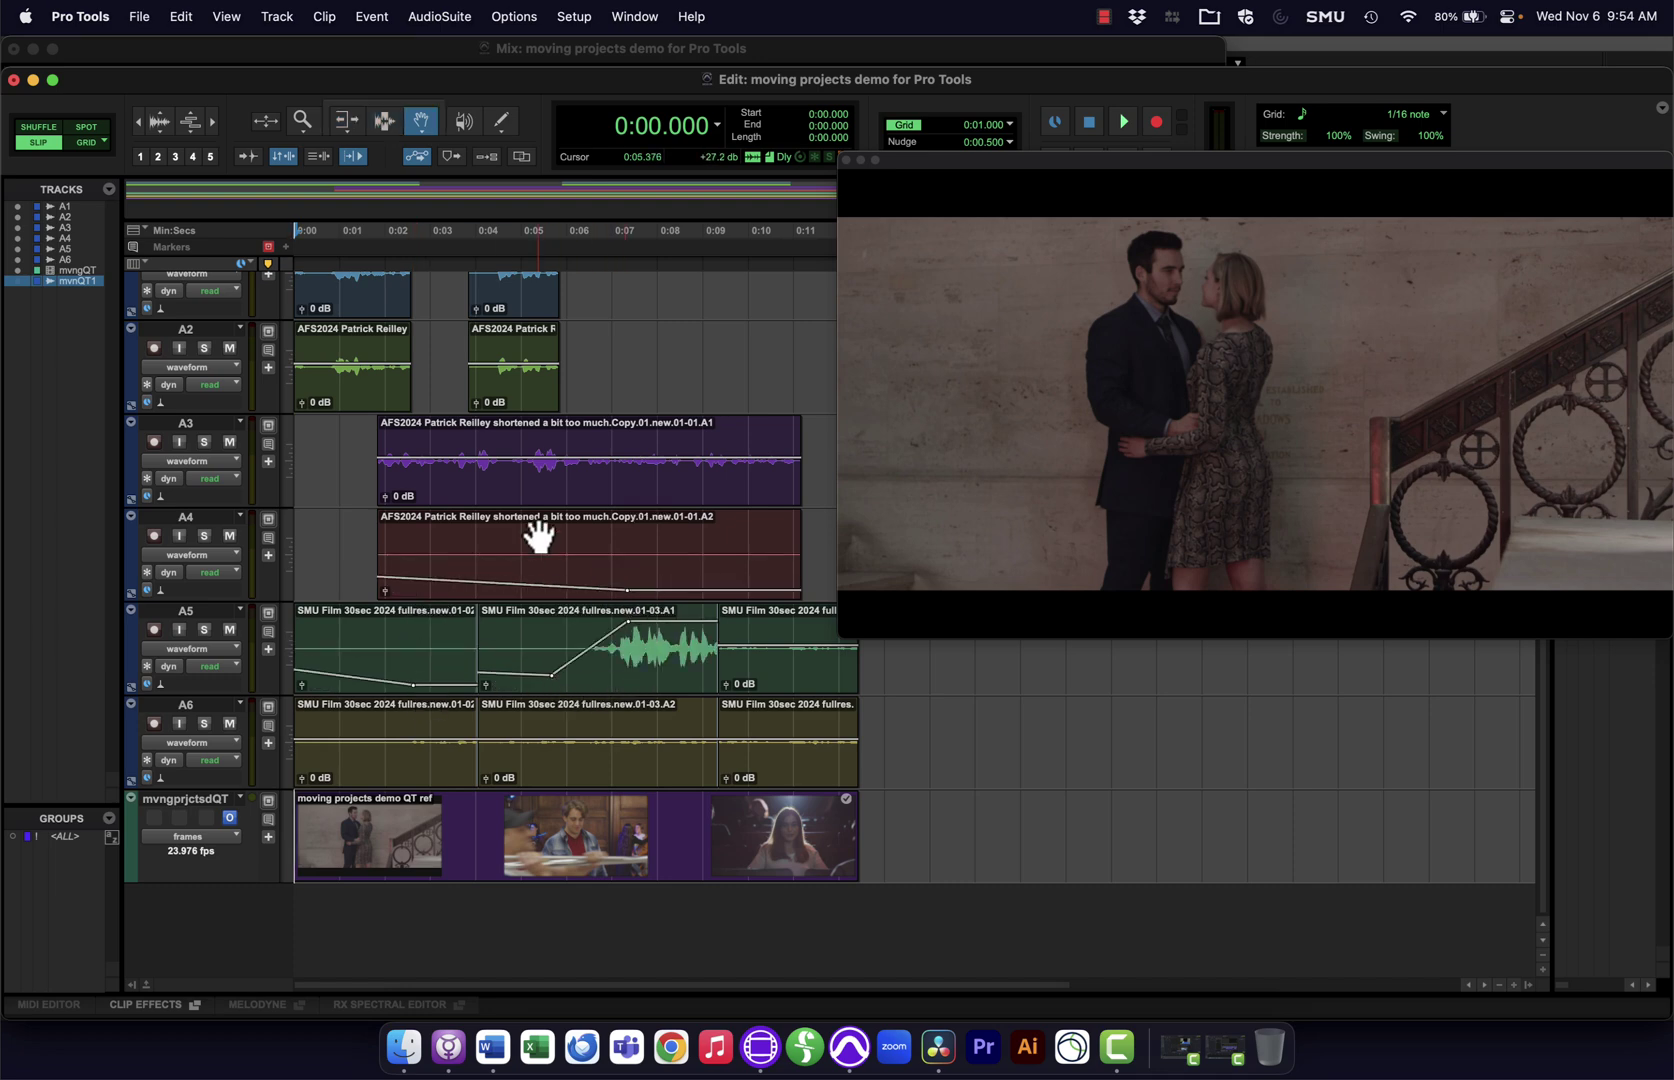
pyautogui.moveTo(470, 596); pyautogui.dragTo(468, 555)
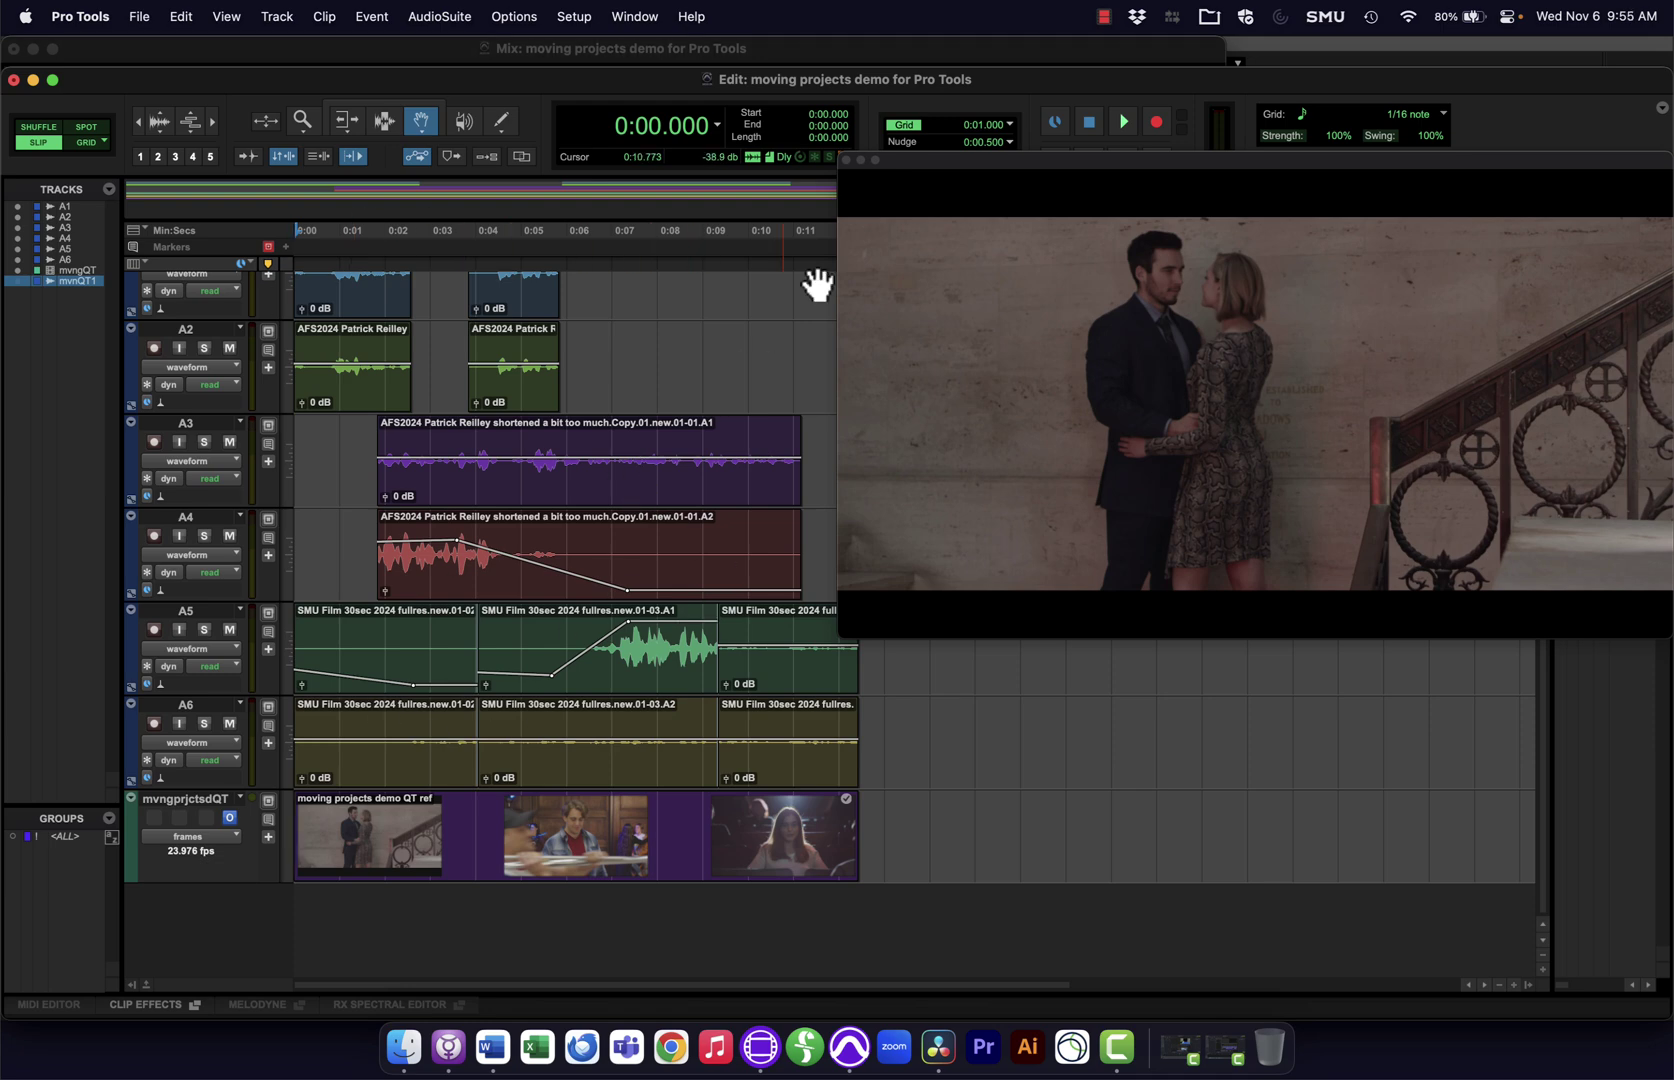
pyautogui.press('super+Tab')
pyautogui.press('super+Tab')
pyautogui.press('super+Tab')
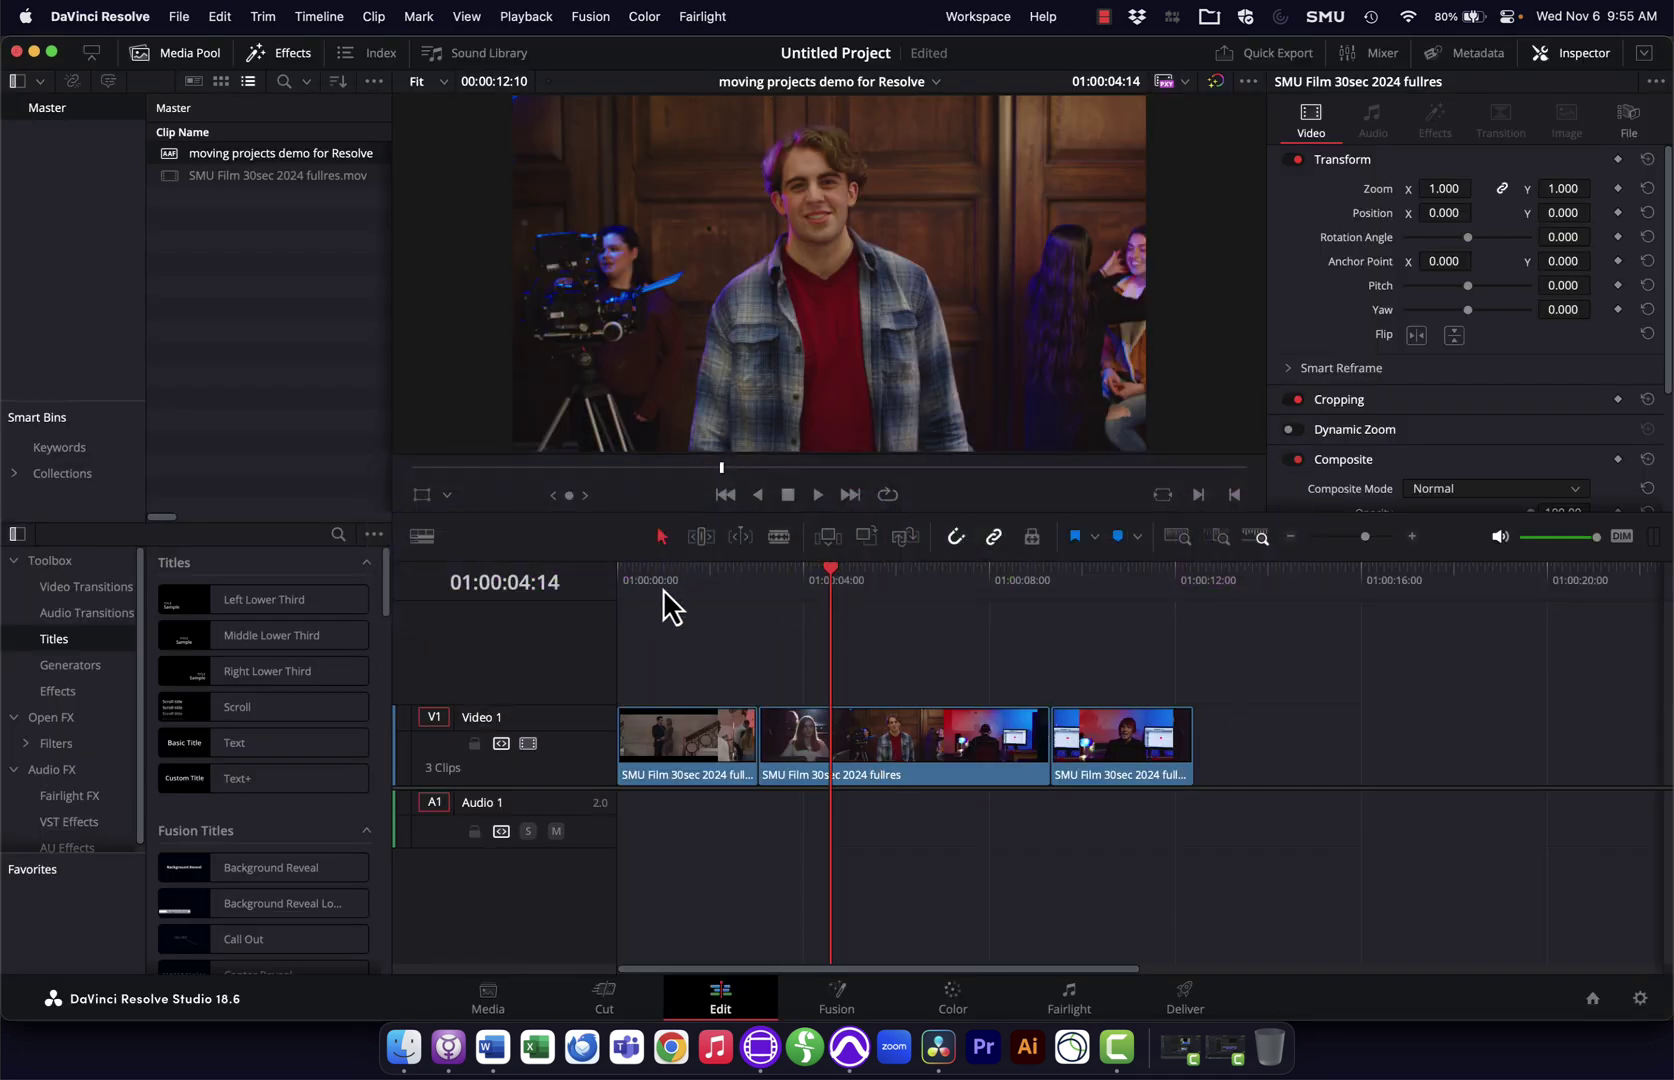
pyautogui.press('super+Tab')
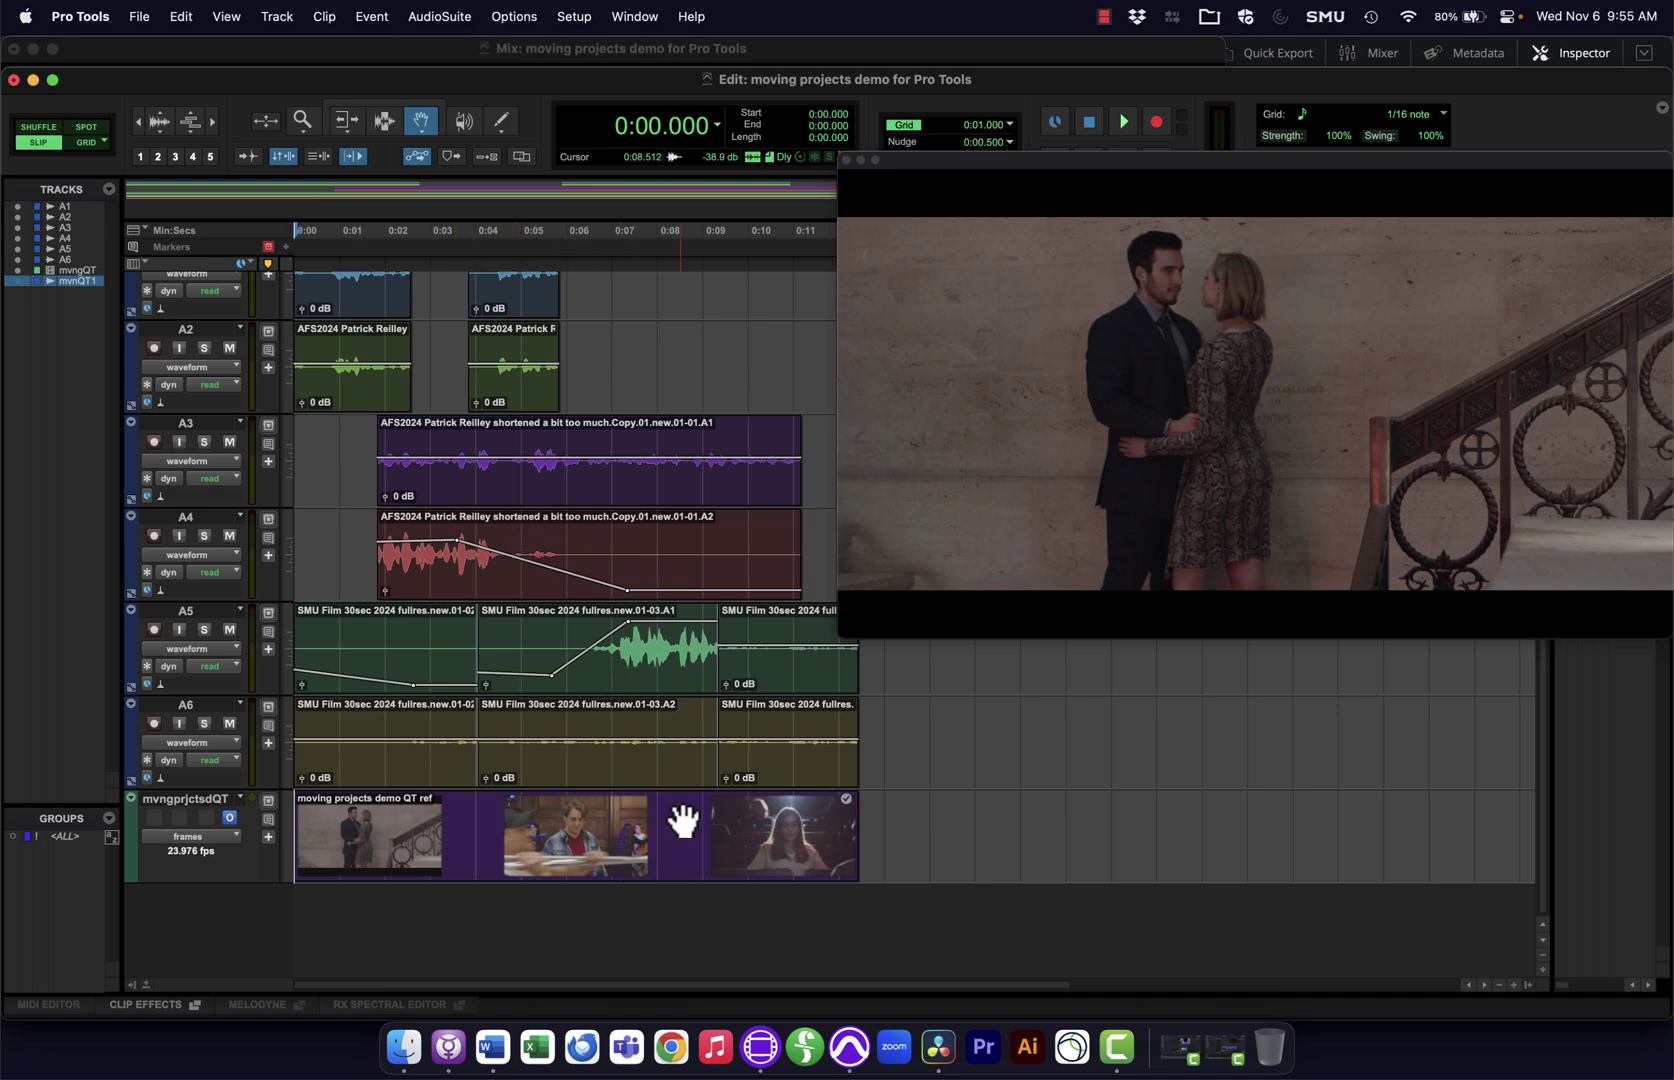
# - Bounce the mix over the reference clip's 12-second range as 'finished sound mix' (24-bit, 48 kHz WAV)
pyautogui.click(600, 843)
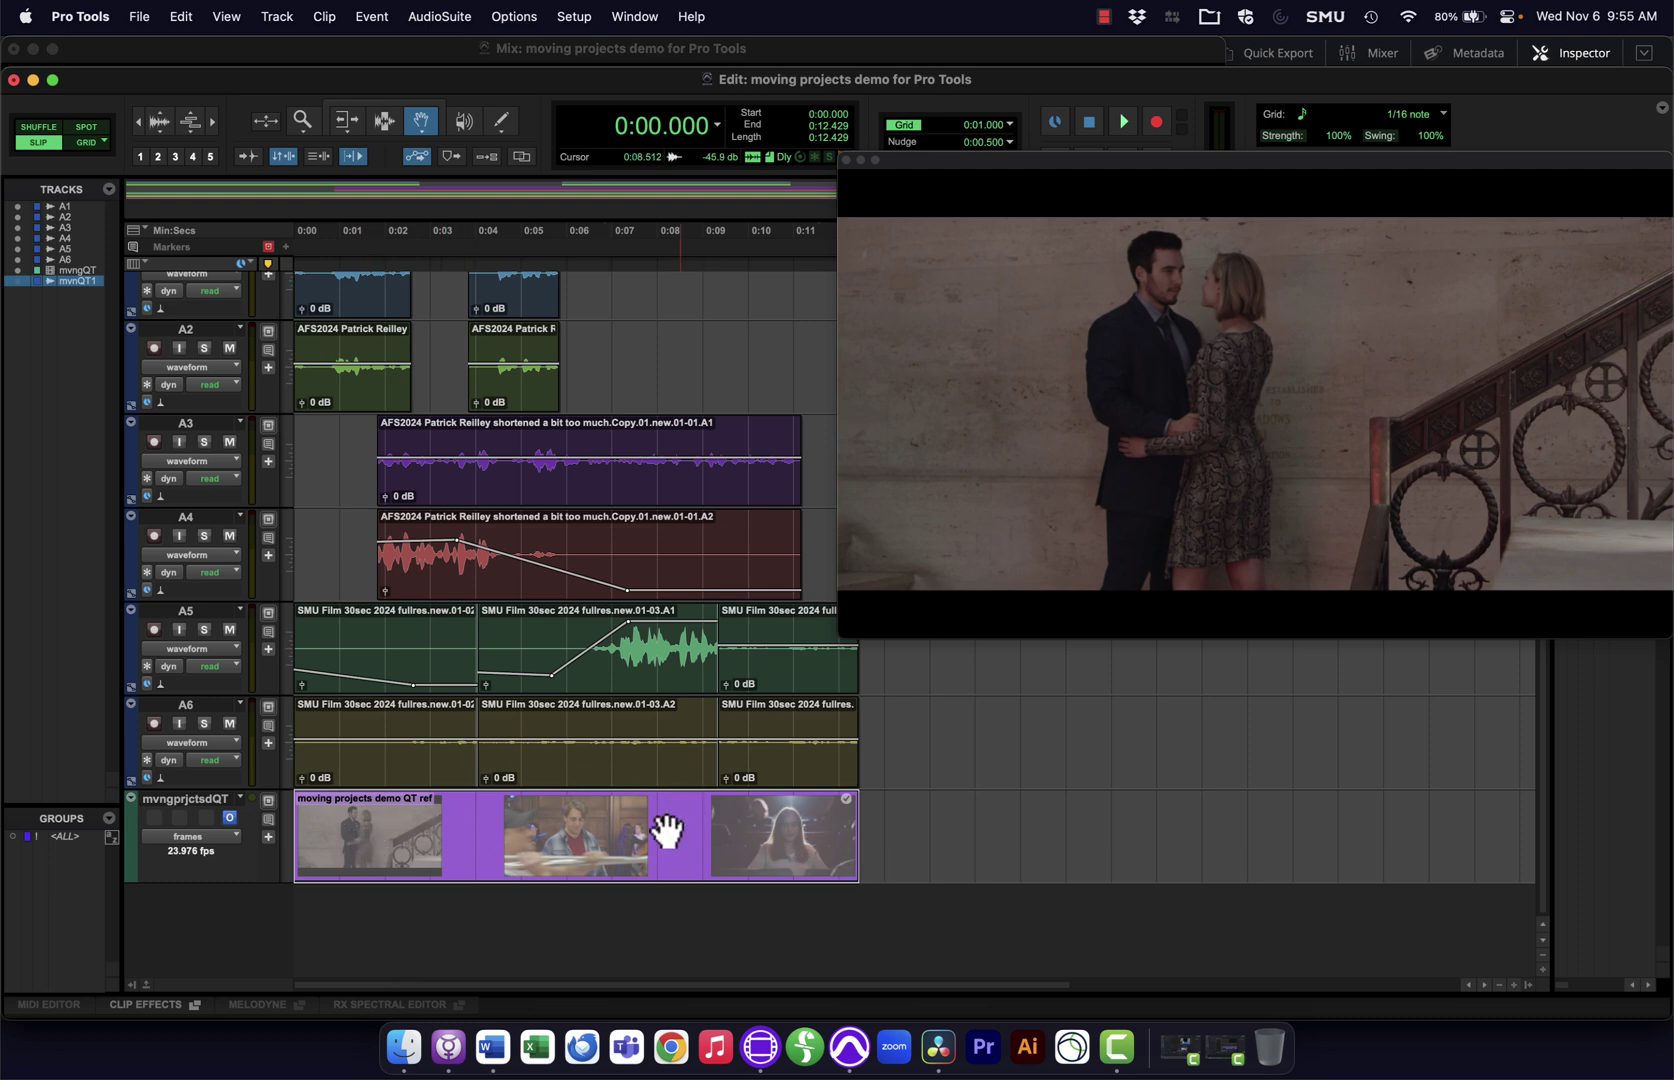
pyautogui.click(139, 16)
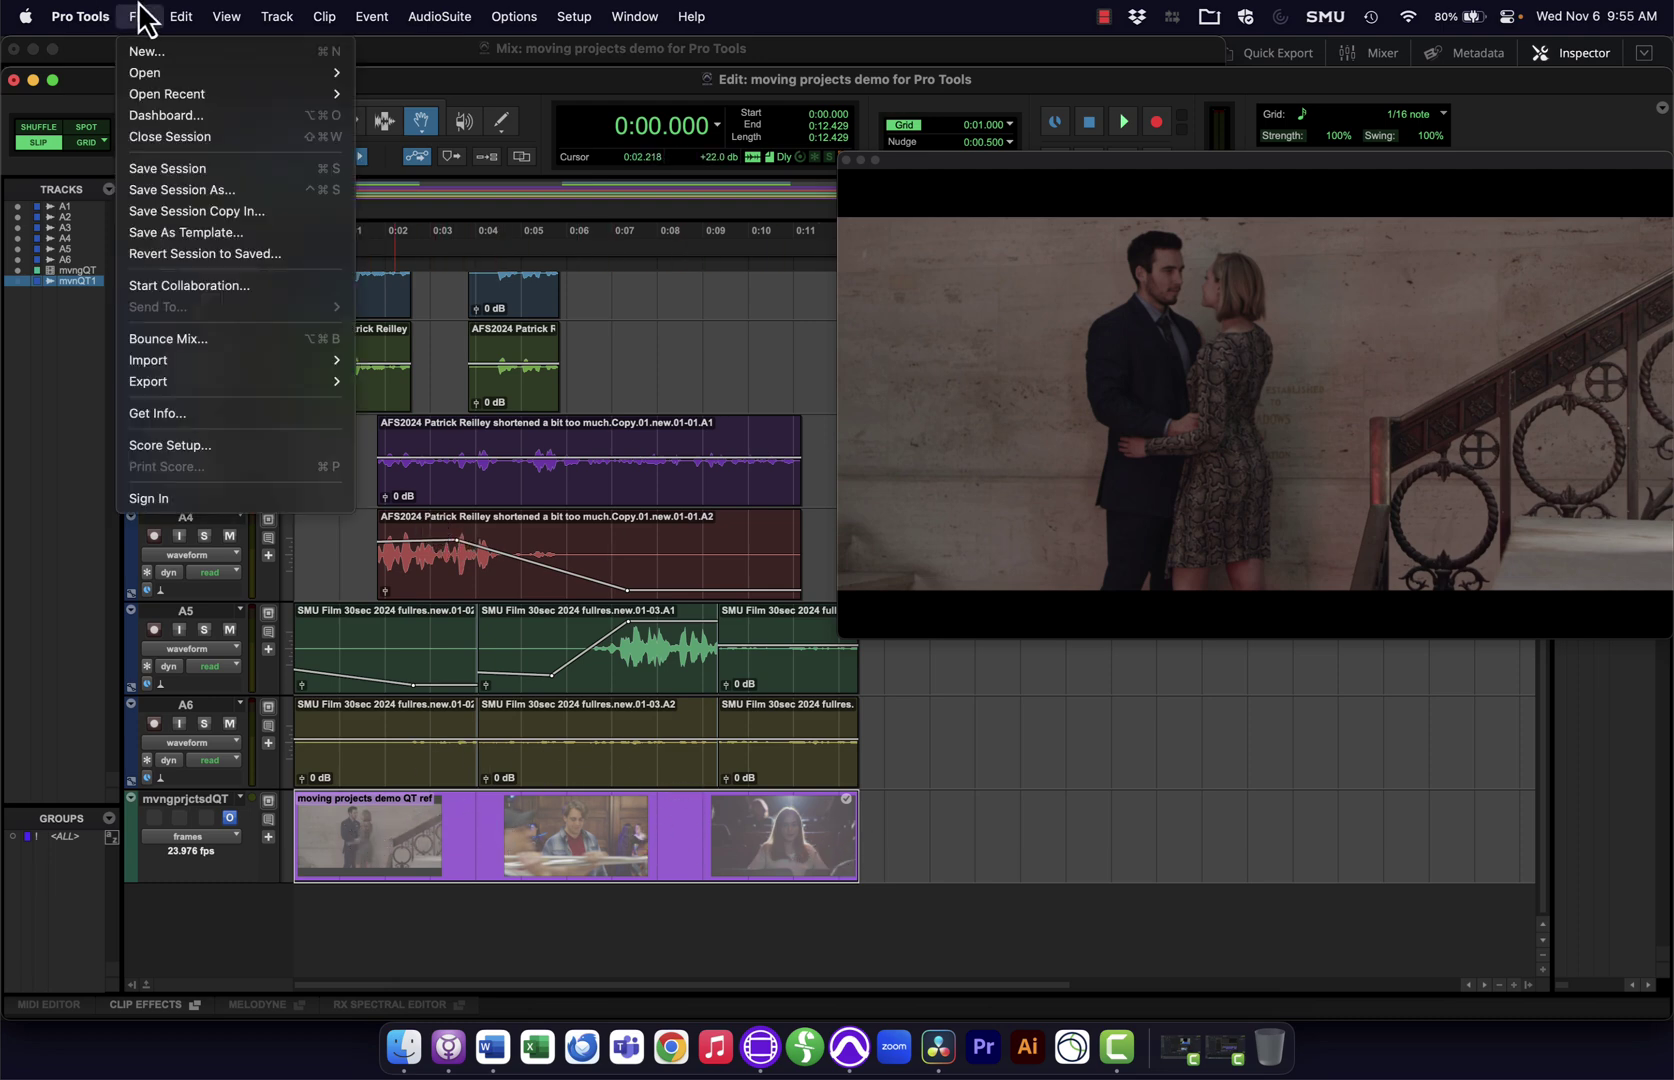
pyautogui.click(250, 341)
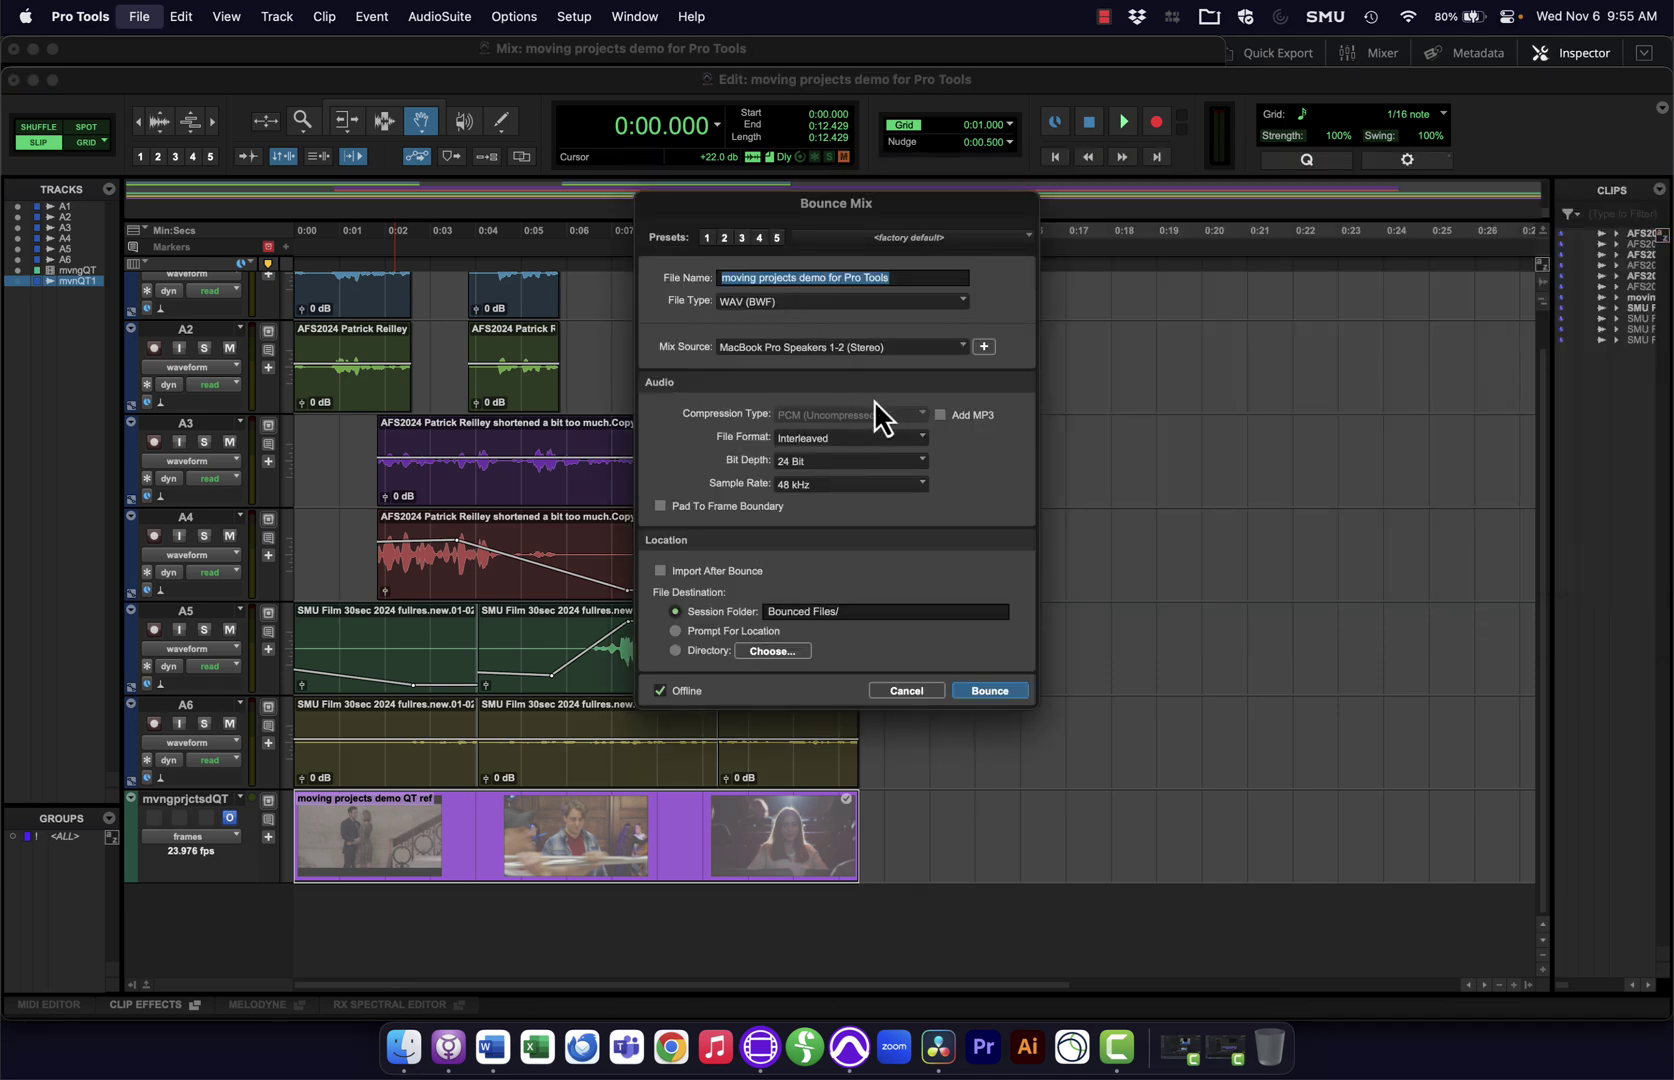
pyautogui.write('finishe')
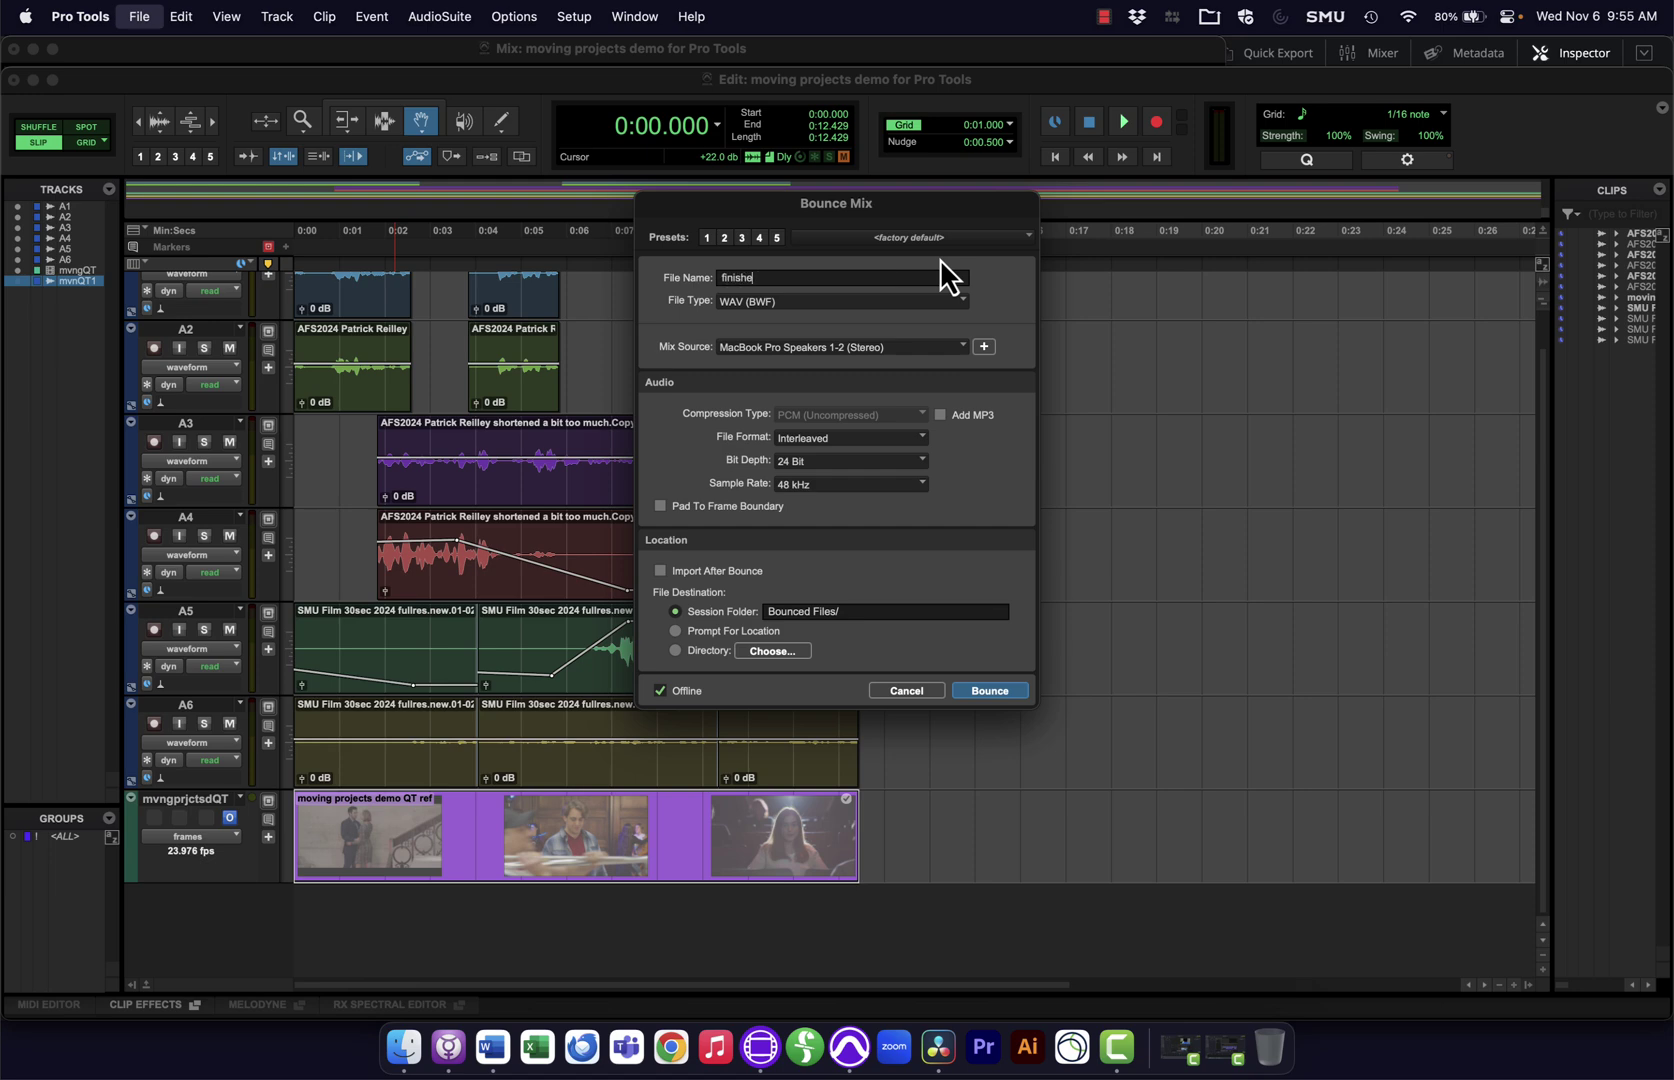
pyautogui.write('d sound mix')
pyautogui.press('Return')
# - Locate finished sound mix.wav in the Pro Tools session's Bounced Files folder in Finder
pyautogui.press('super+Tab')
pyautogui.press('super+Tab')
pyautogui.press('super+Tab')
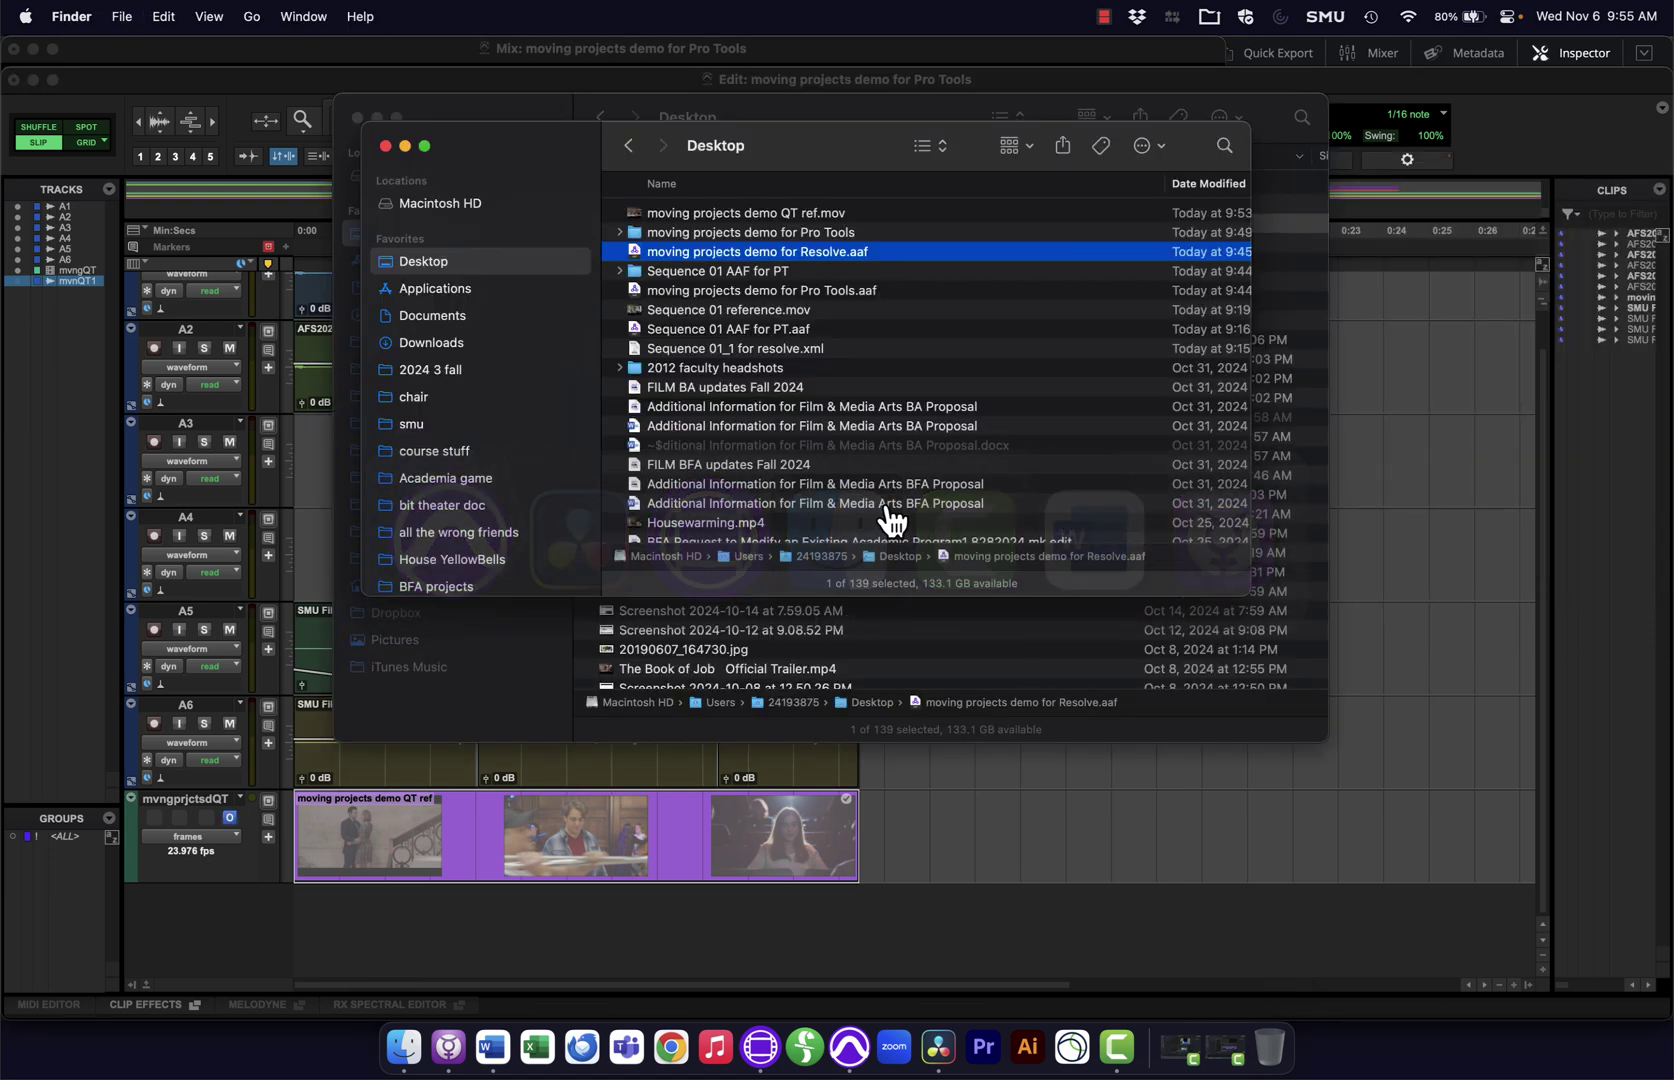
pyautogui.click(706, 232)
pyautogui.doubleClick(706, 232)
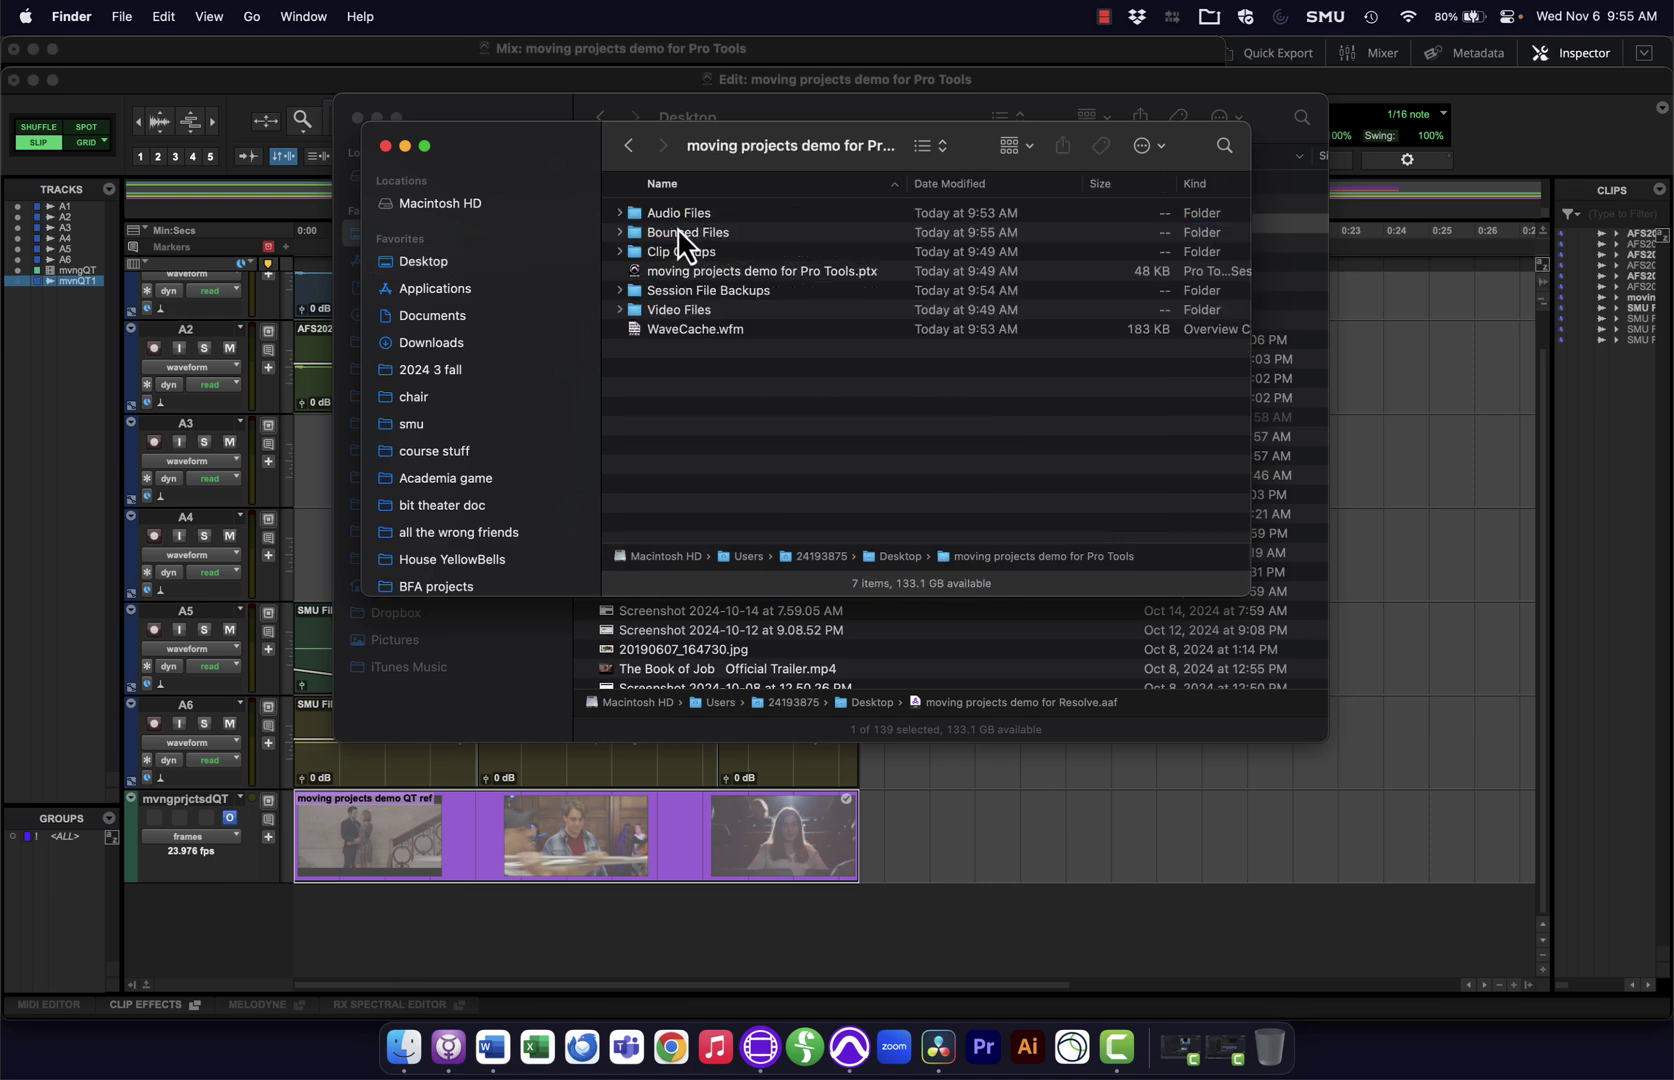
pyautogui.doubleClick(677, 232)
pyautogui.click(720, 215)
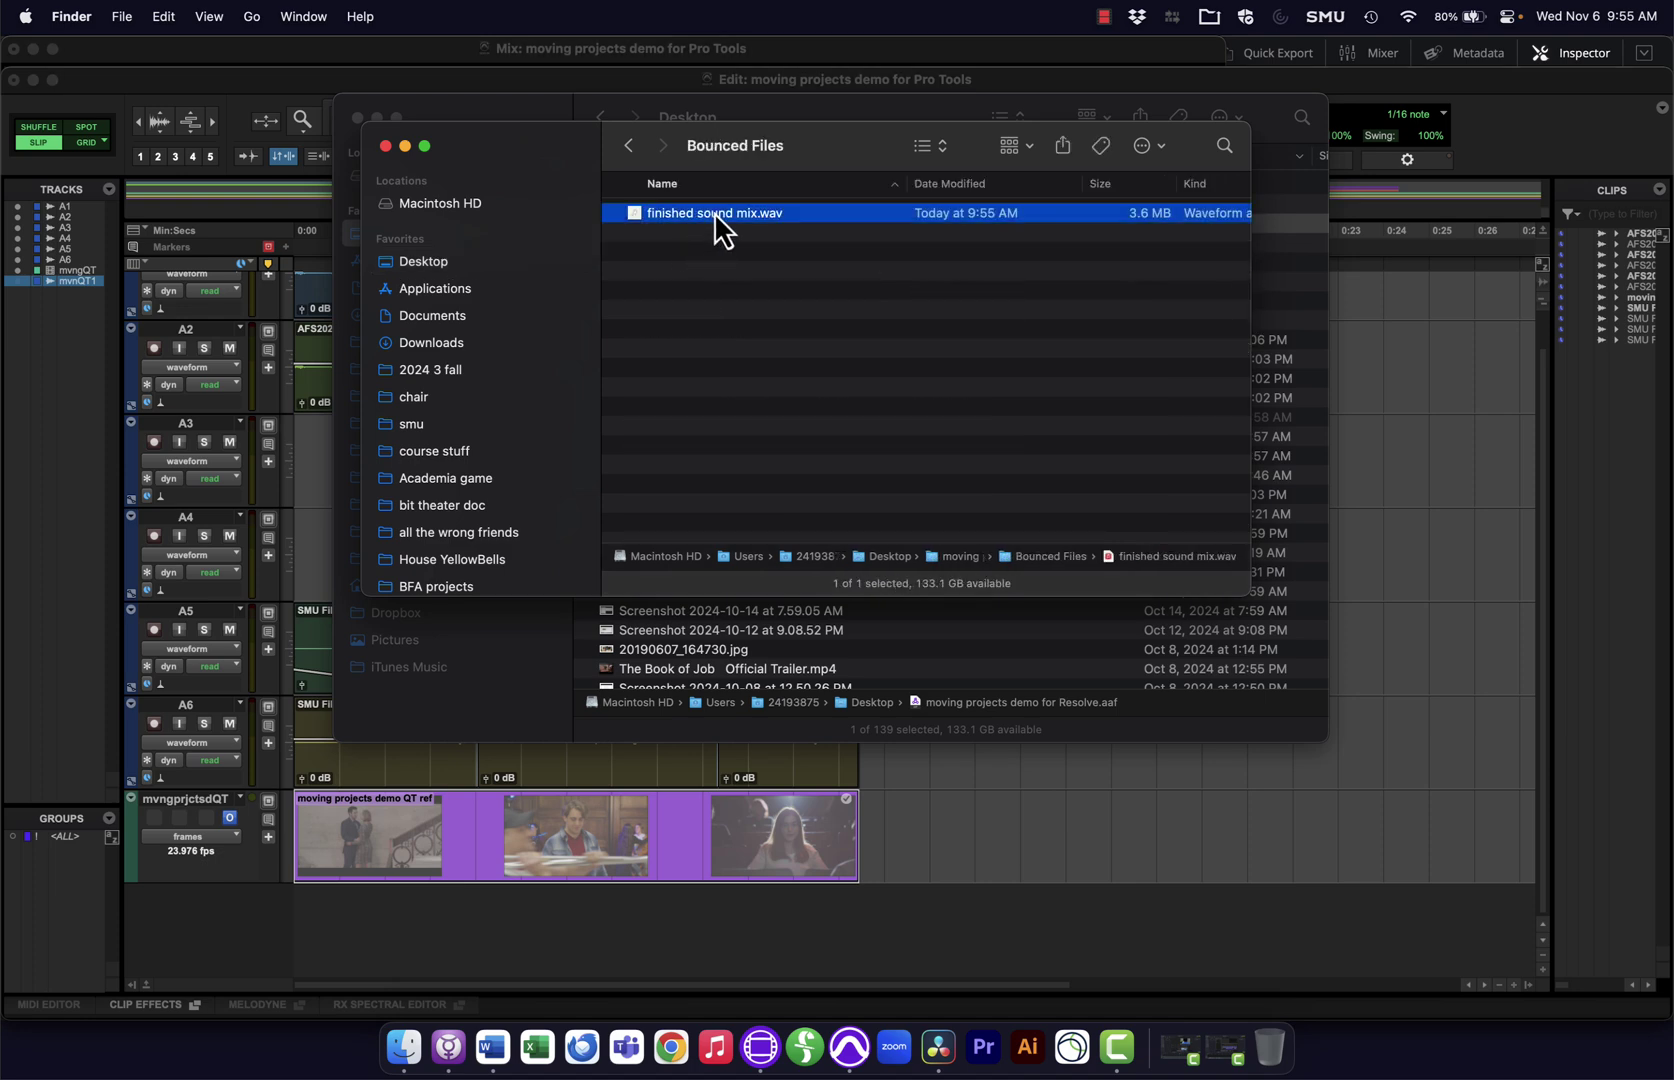
# - Import finished sound mix.wav into Resolve's Media Pool and place it on Audio 1 under the video
pyautogui.press('super+Tab')
pyautogui.press('super+Tab')
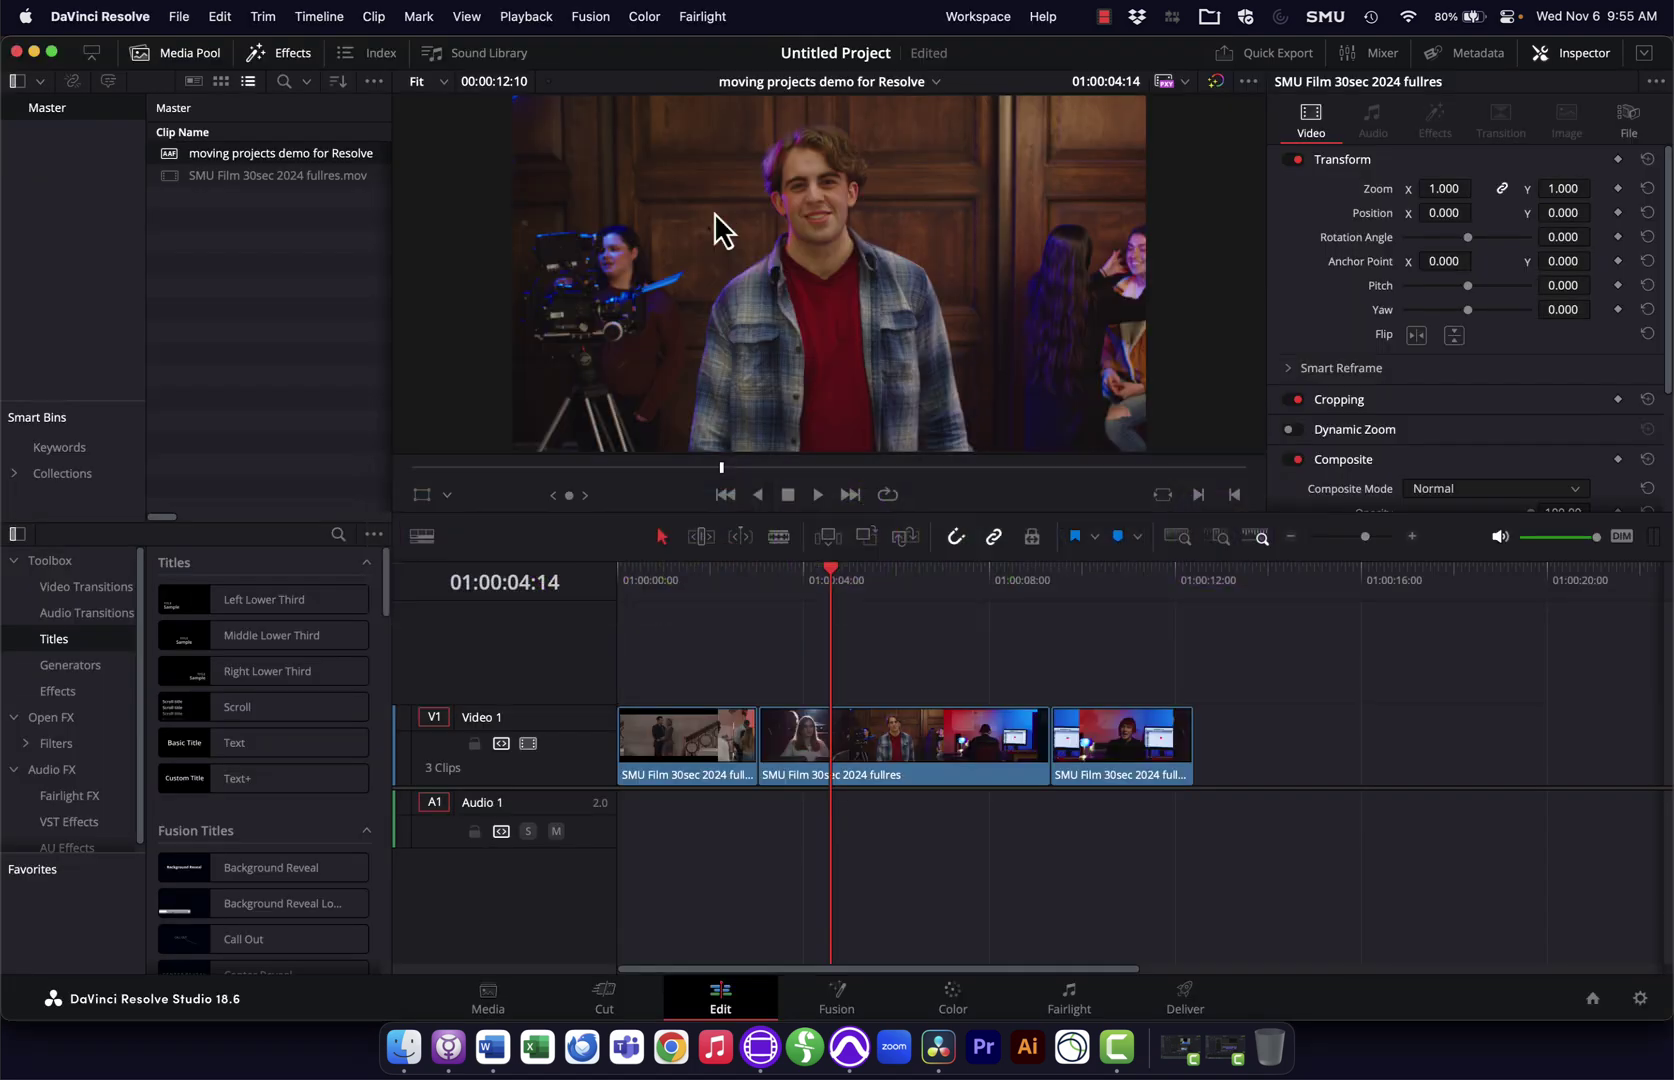
pyautogui.press('super+Tab')
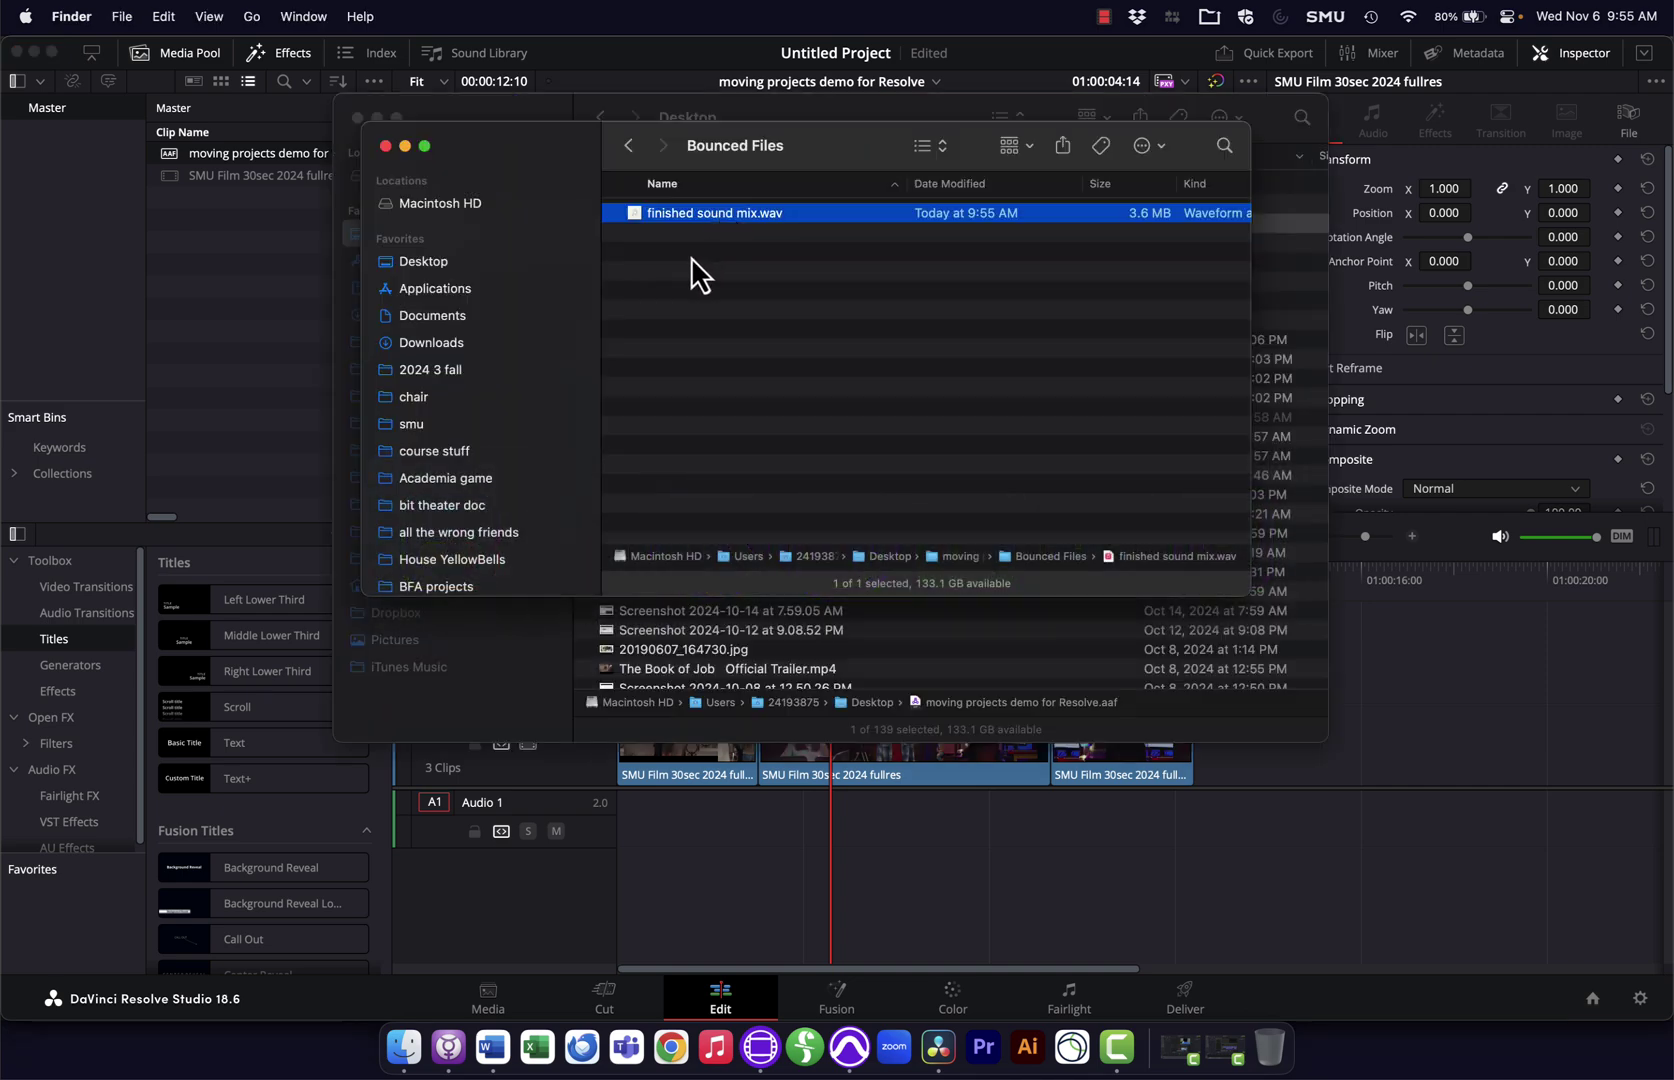
pyautogui.moveTo(700, 213); pyautogui.dragTo(264, 267)
pyautogui.click(264, 267)
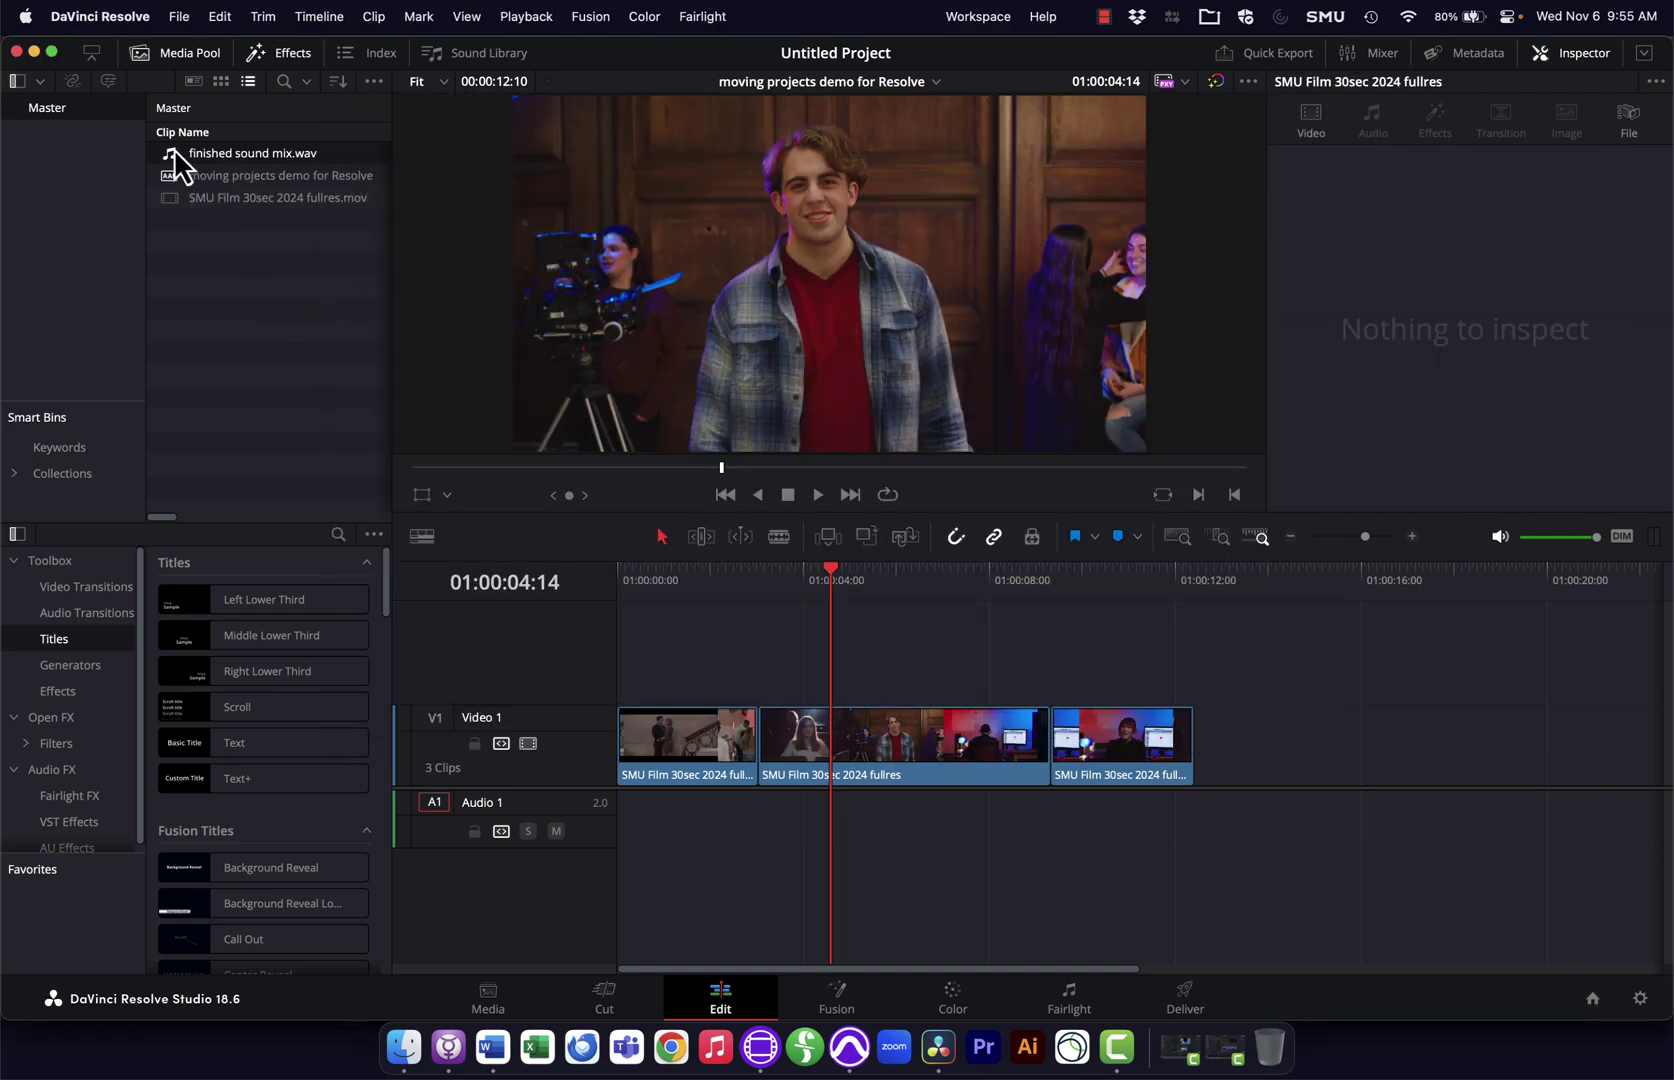
pyautogui.moveTo(174, 157); pyautogui.dragTo(609, 823)
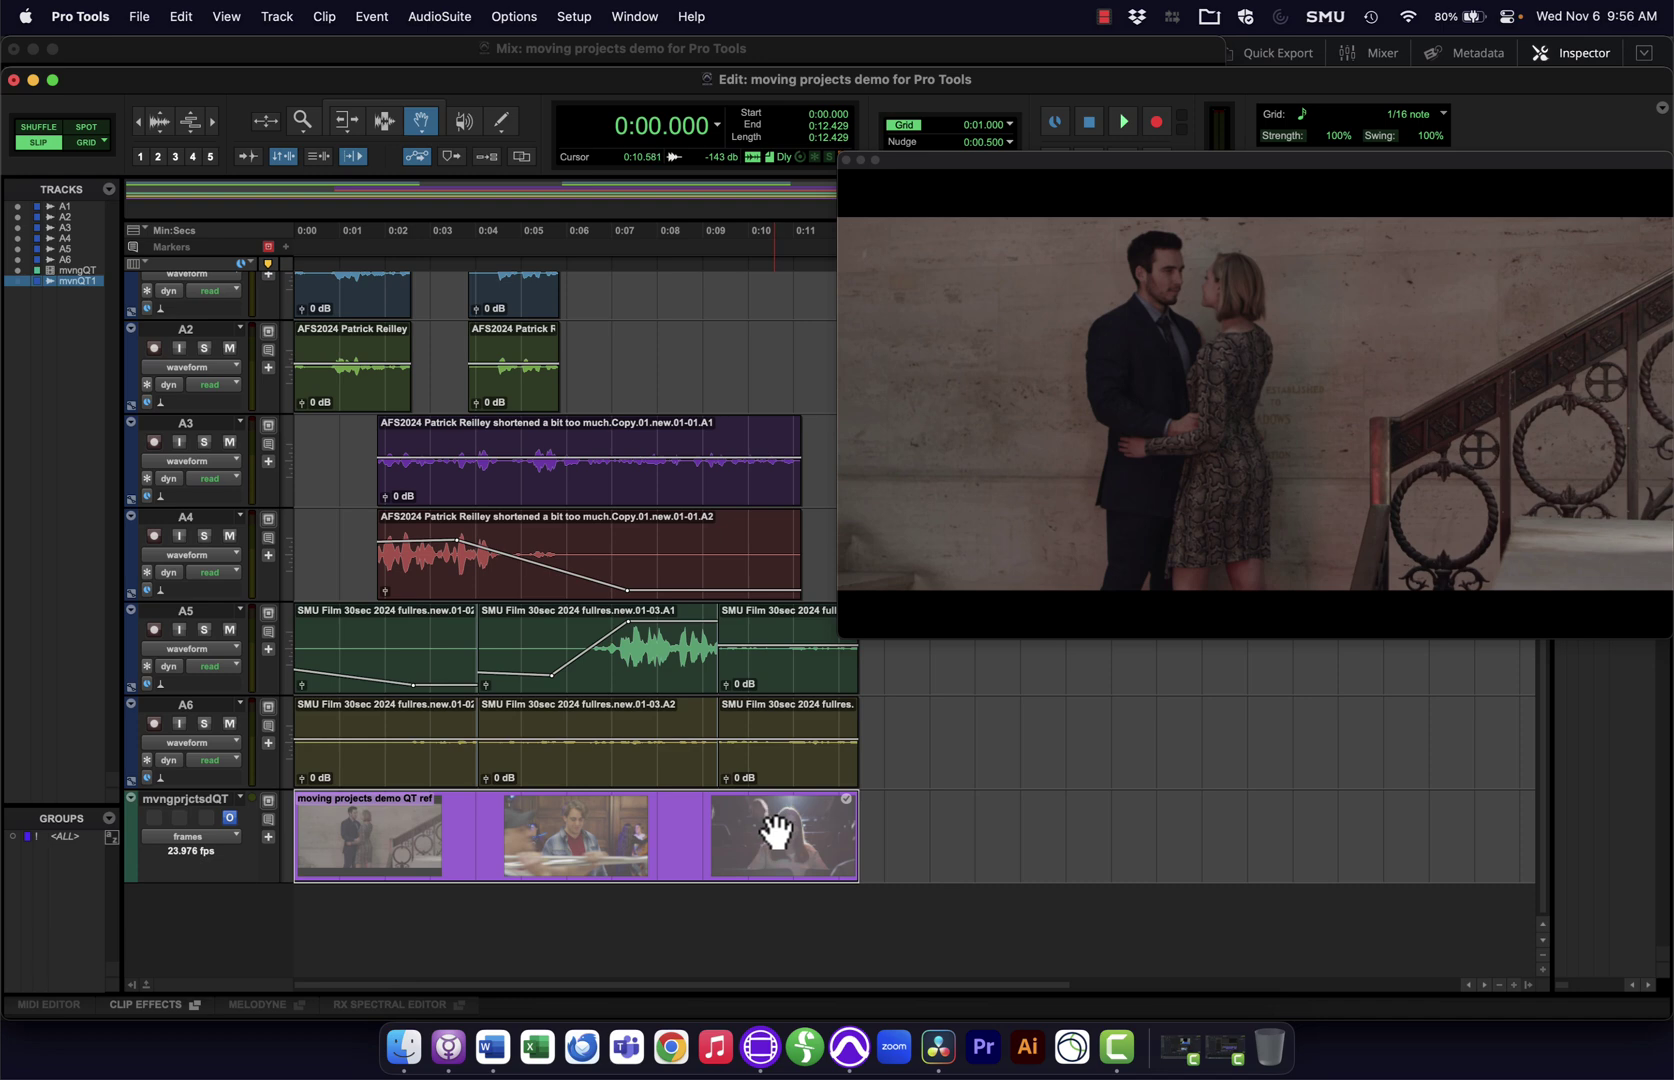
pyautogui.press('super+Tab')
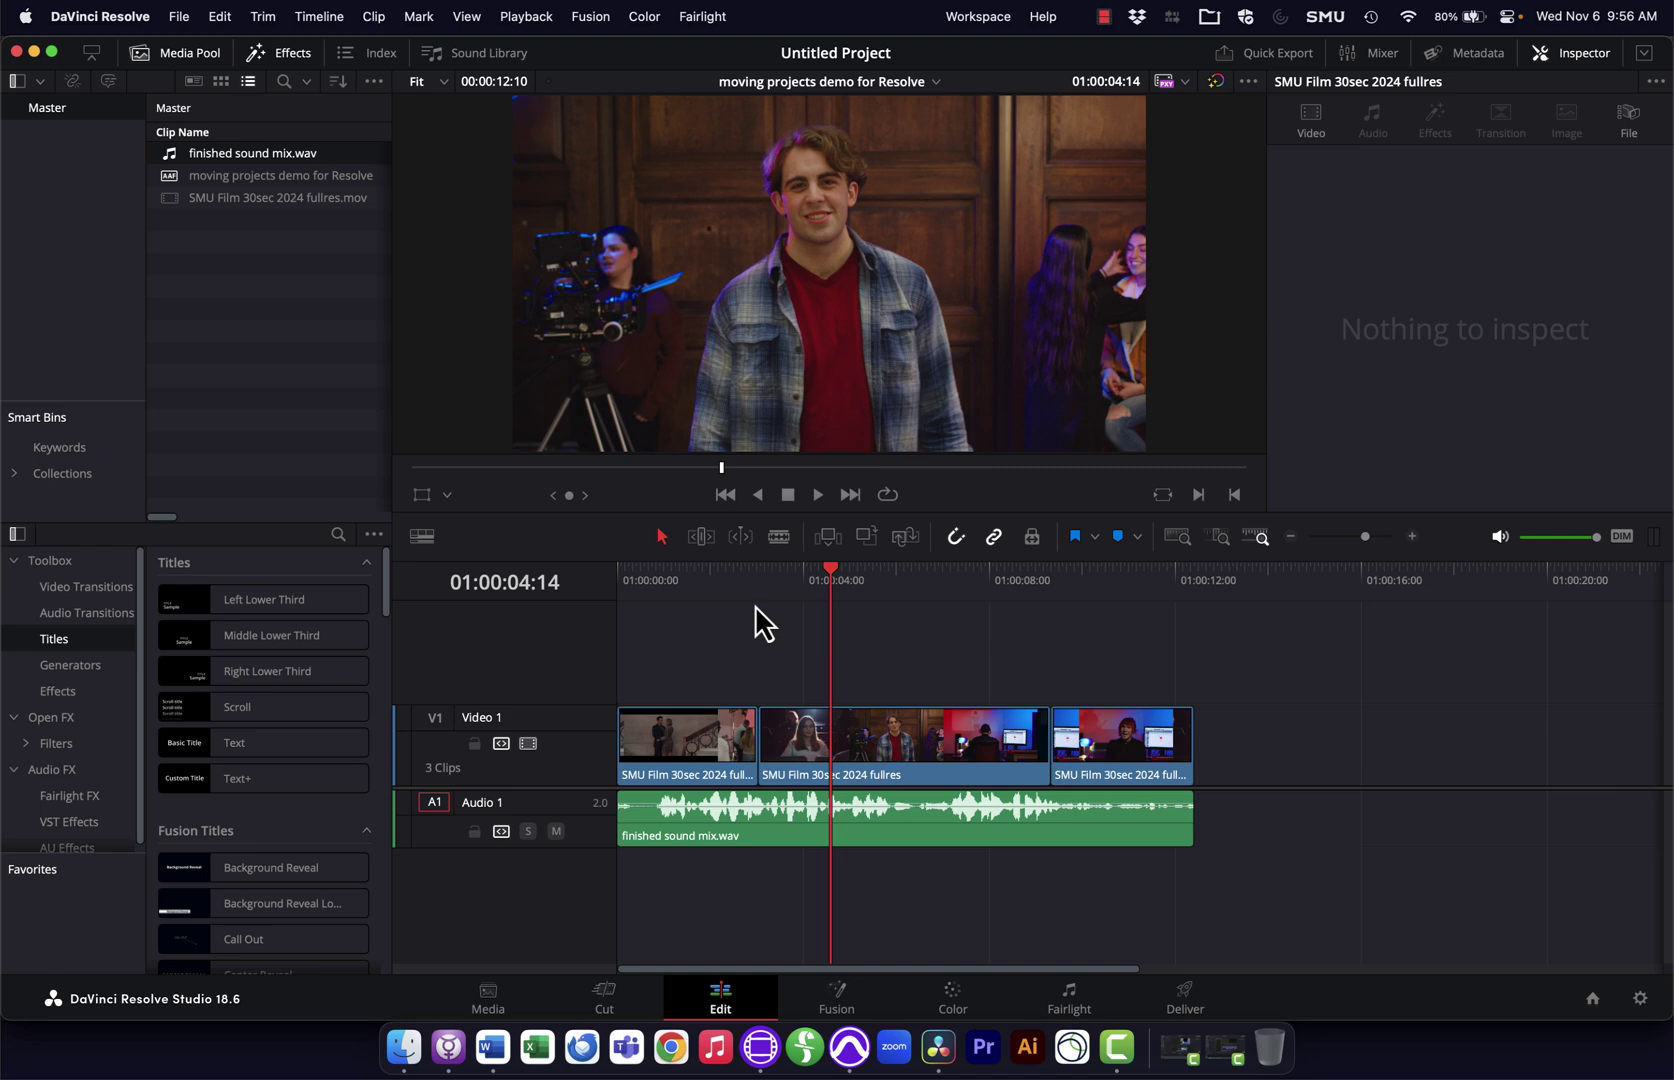
# - Switch Resolve to the Deliver page to view the timeline's ProRes 422 HQ render settings
pyautogui.click(1187, 1000)
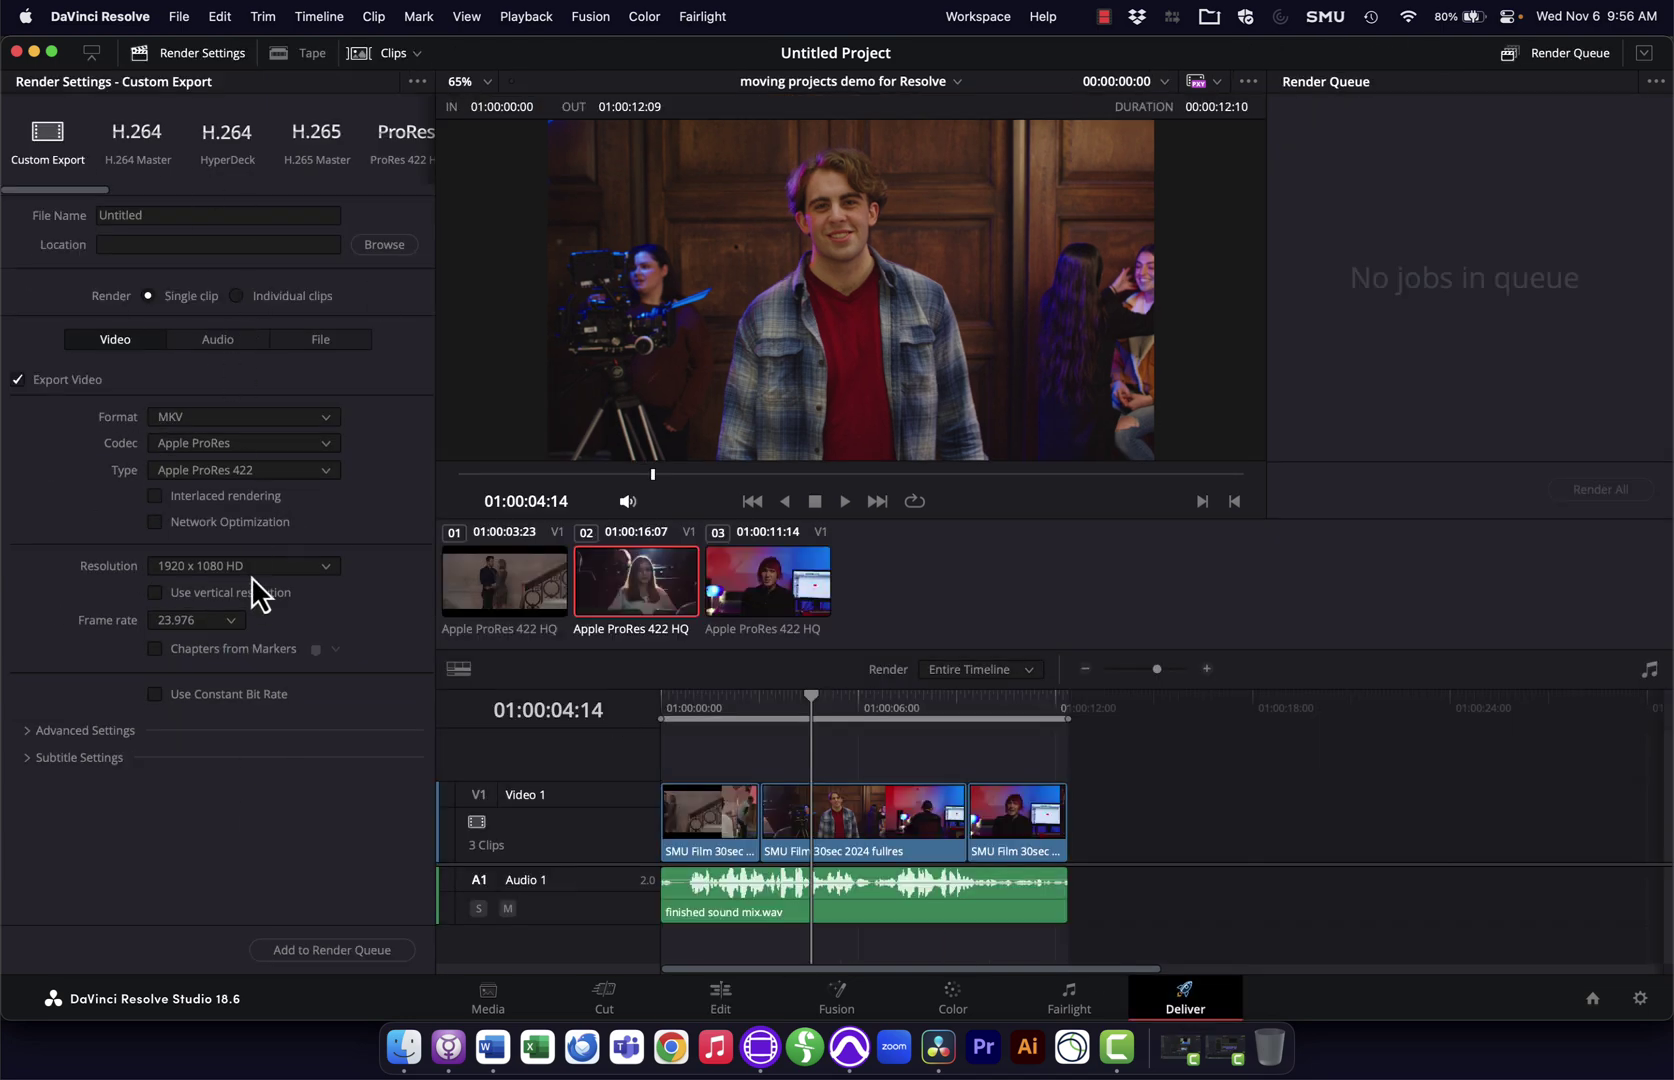